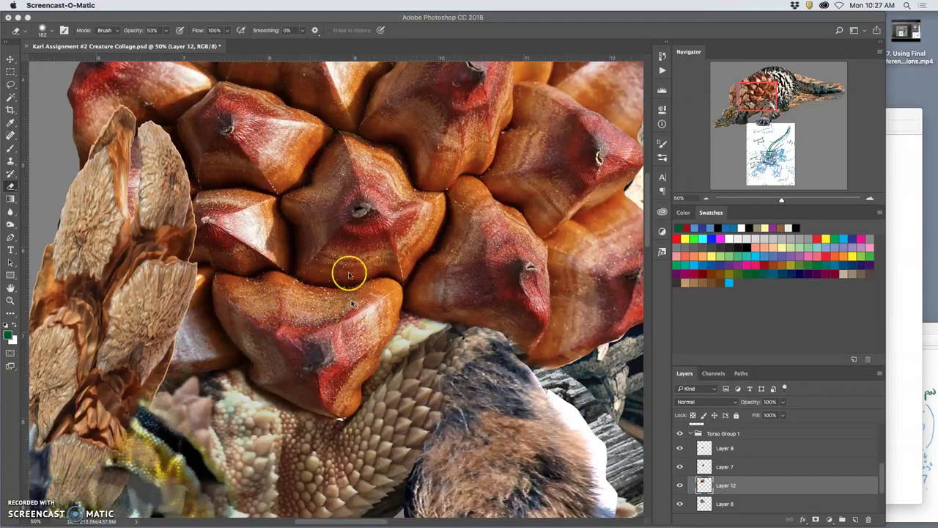
# Step: Erase the sandy texture along the creature's tail to reveal more crocodile scales
pyautogui.click(430, 23)
pyautogui.scroll(-3, 393, 223)
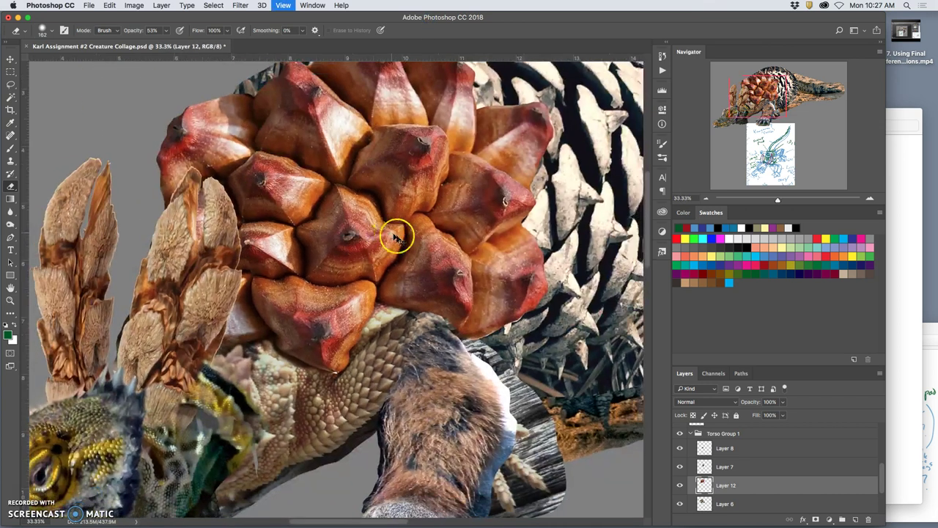
pyautogui.hscroll(4, 363, 293)
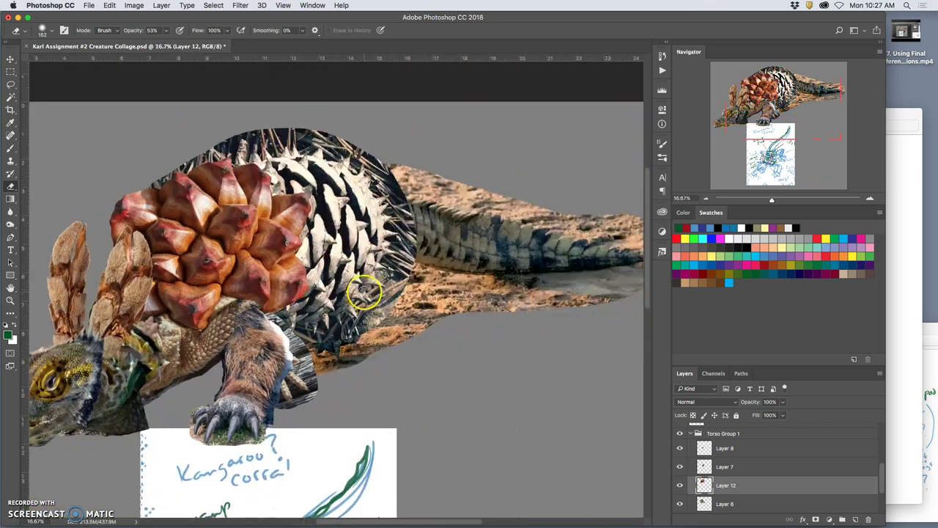
pyautogui.hscroll(-3, 354, 251)
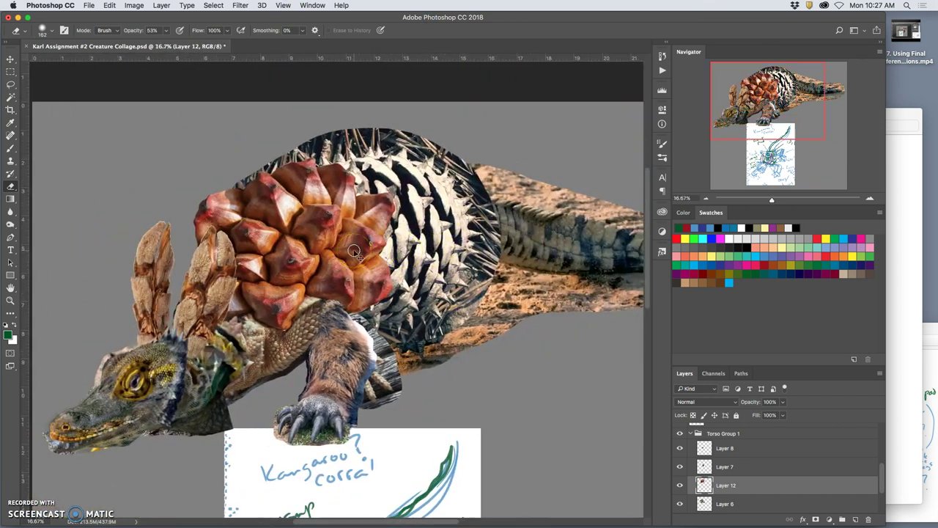
pyautogui.scroll(-1, 354, 250)
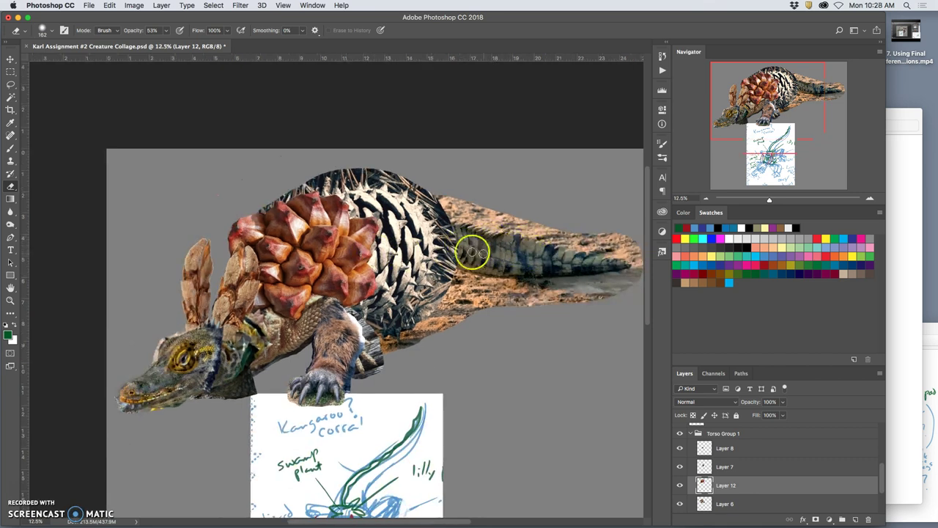
pyautogui.moveTo(471, 253)
pyautogui.mouseDown()
pyautogui.moveTo(568, 250)
pyautogui.moveTo(497, 255)
pyautogui.moveTo(565, 258)
pyautogui.mouseUp()
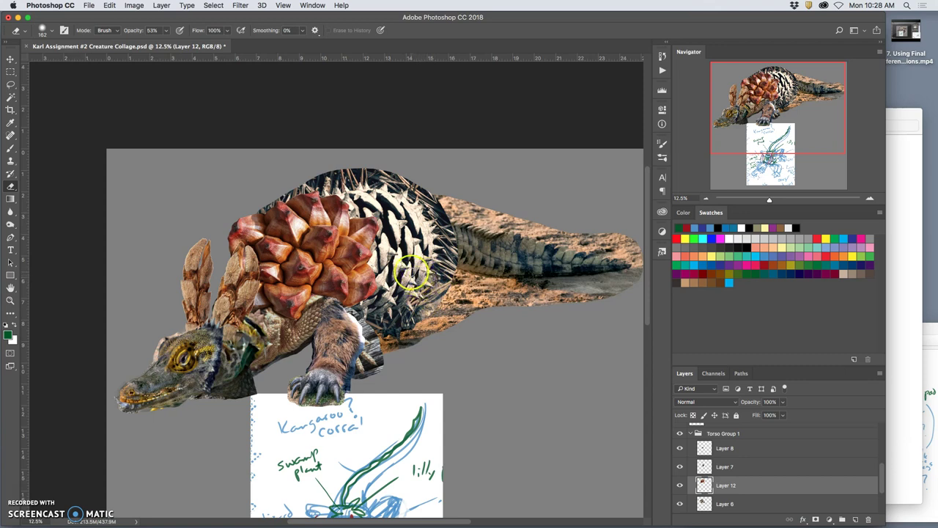
# Step: Hide the spiky torso layer (Layer 10) to show the crocodile body beneath
pyautogui.click(10, 59)
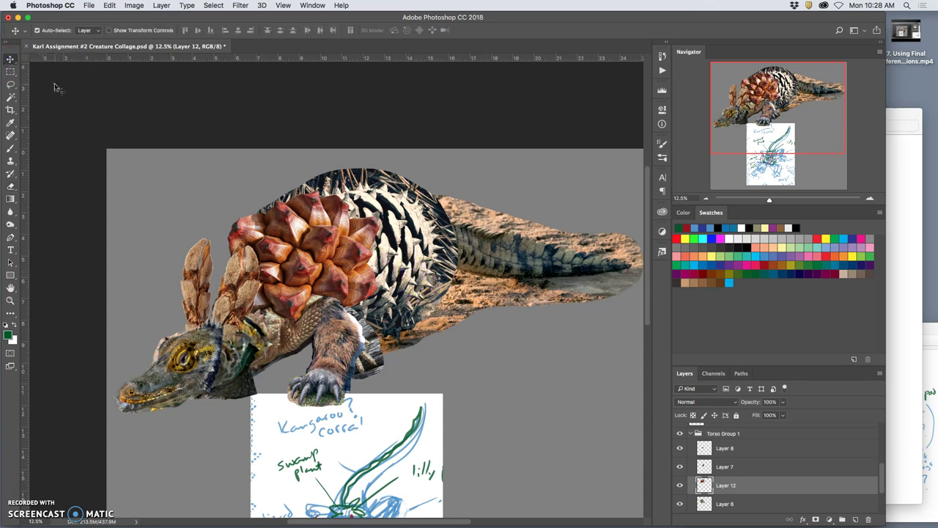
pyautogui.click(405, 249)
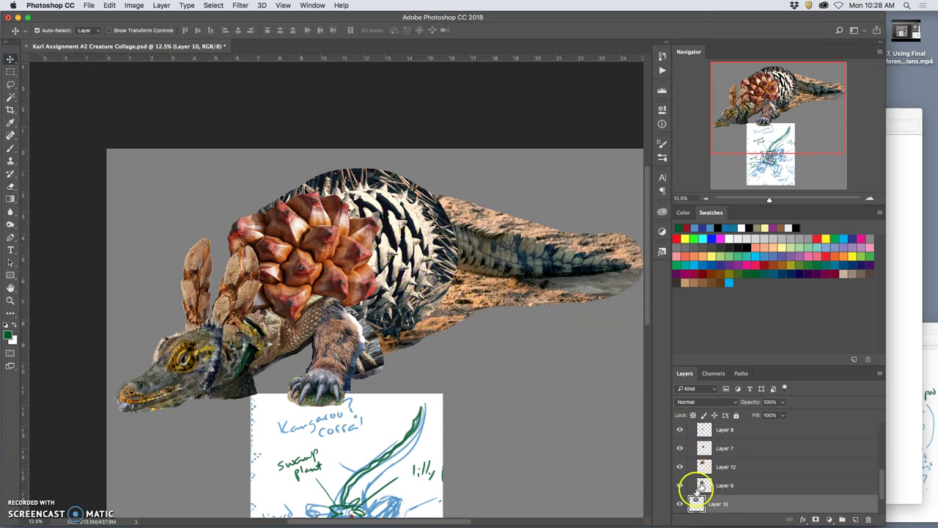
pyautogui.click(679, 503)
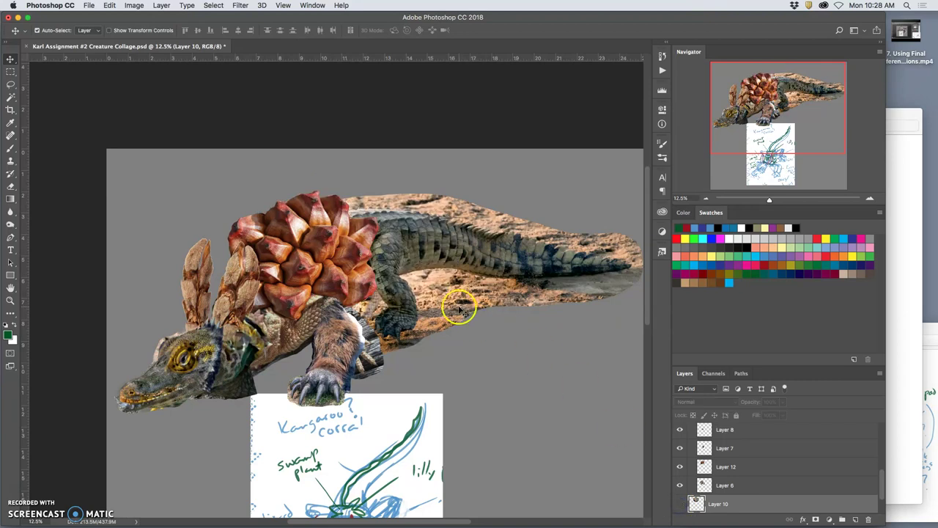
pyautogui.press('h')
pyautogui.moveTo(459, 310); pyautogui.dragTo(411, 262)
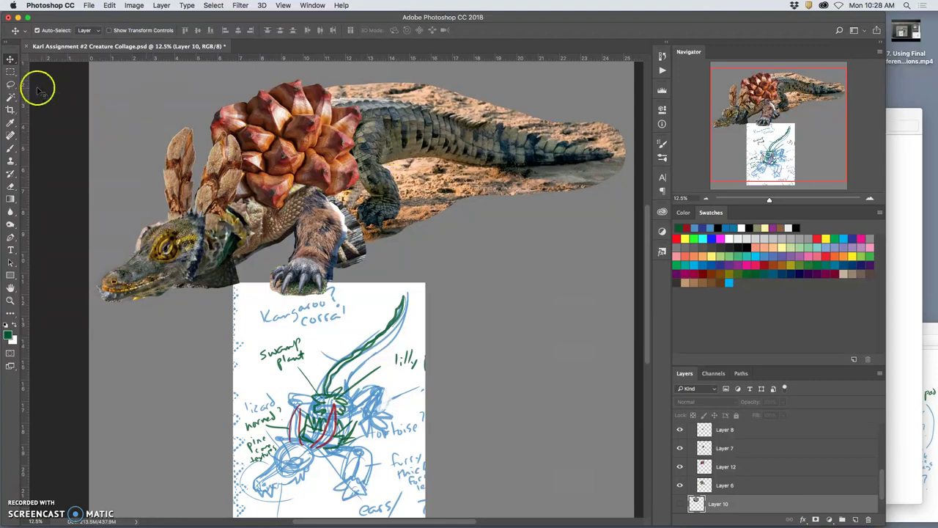
# Step: Lasso the crocodile's back and leg and copy it onto new Layer 13
pyautogui.click(11, 86)
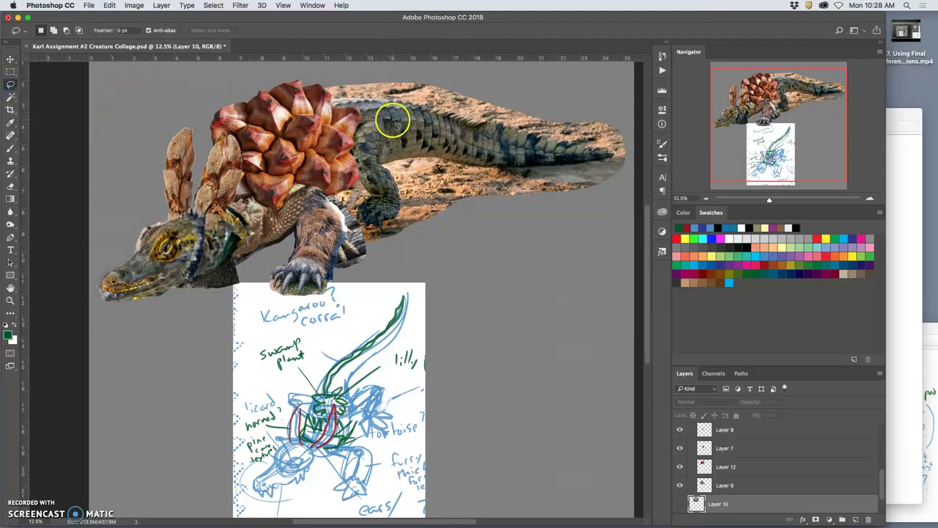
pyautogui.click(388, 122)
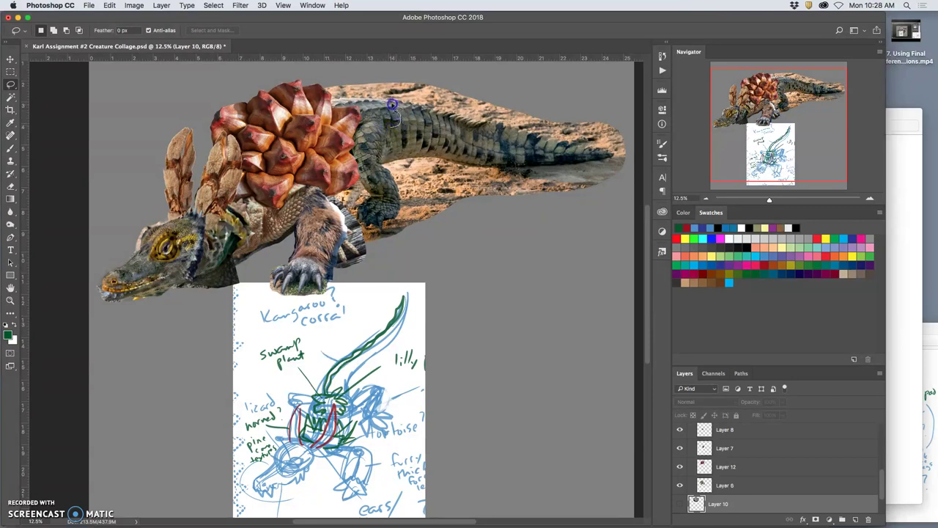
pyautogui.moveTo(331, 130); pyautogui.dragTo(341, 176)
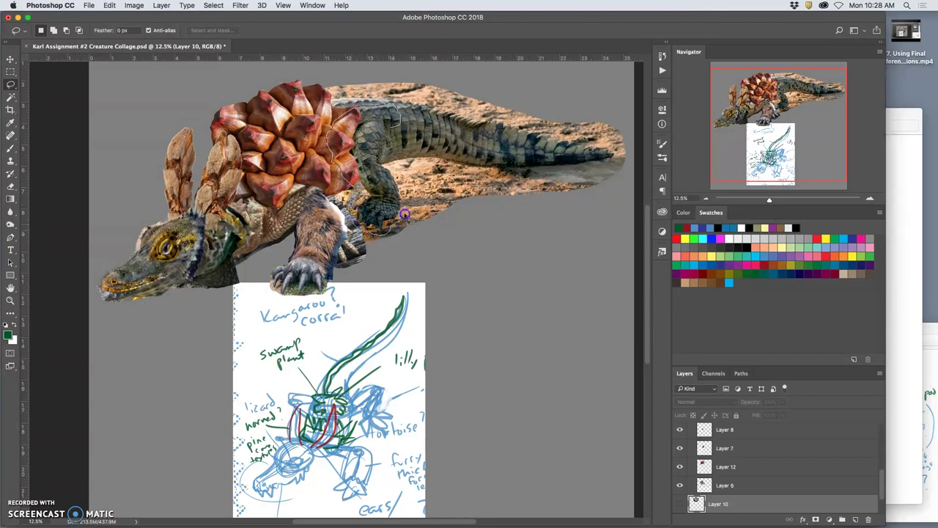
pyautogui.moveTo(401, 173)
pyautogui.mouseDown()
pyautogui.moveTo(395, 132)
pyautogui.moveTo(397, 248)
pyautogui.moveTo(407, 224)
pyautogui.mouseUp()
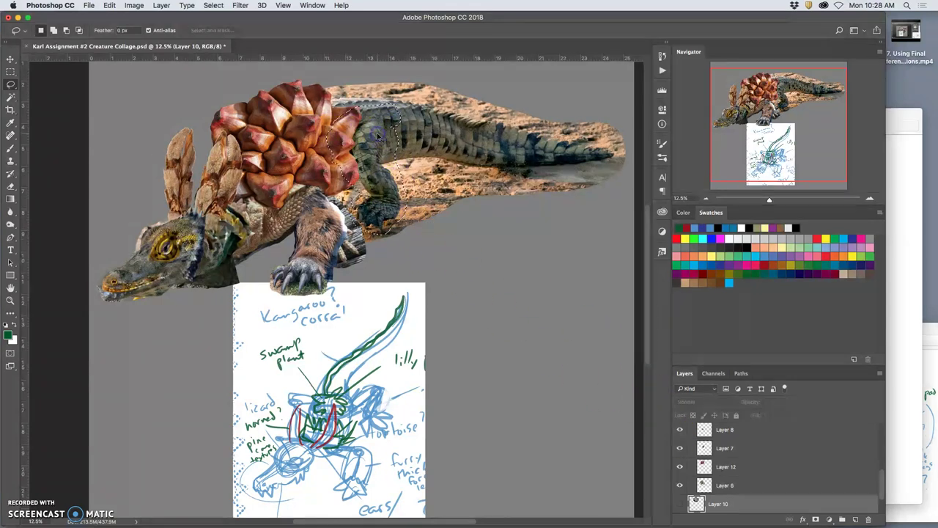
pyautogui.keyDown('ctrl'); pyautogui.click(416, 135); pyautogui.keyUp('ctrl')
pyautogui.click(540, 183)
pyautogui.hotkey('ctrl', 'j')
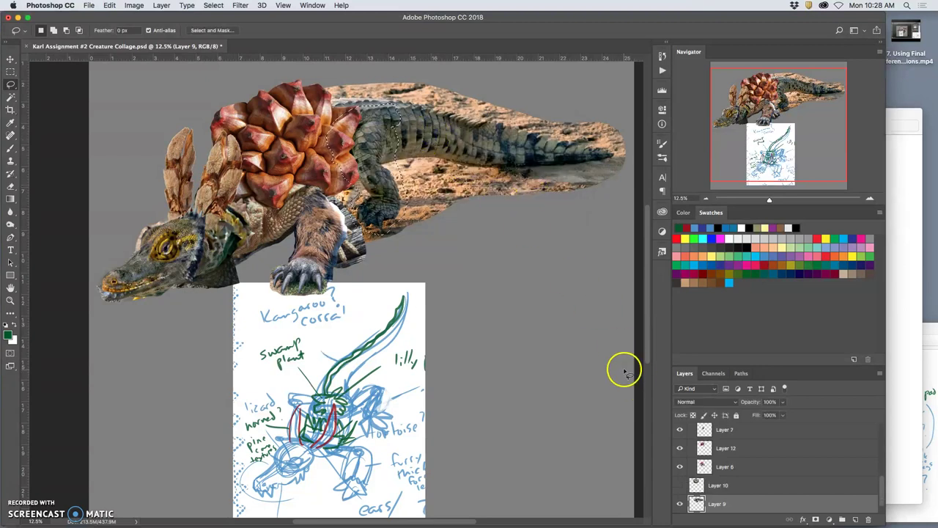
# Step: Place Layer 13 above the re-shown Layer 10 and shift the piece down-right
pyautogui.moveTo(697, 500); pyautogui.dragTo(677, 490)
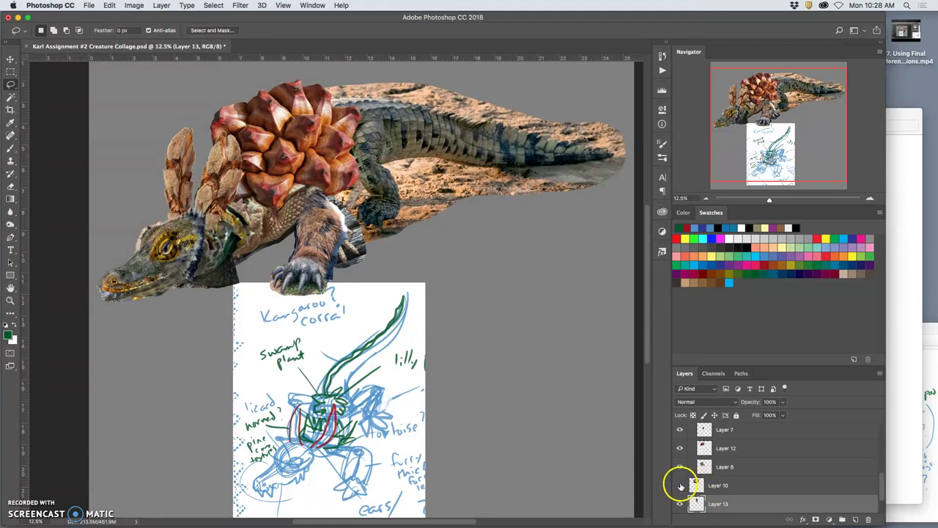
pyautogui.click(680, 485)
pyautogui.moveTo(742, 504); pyautogui.dragTo(736, 478)
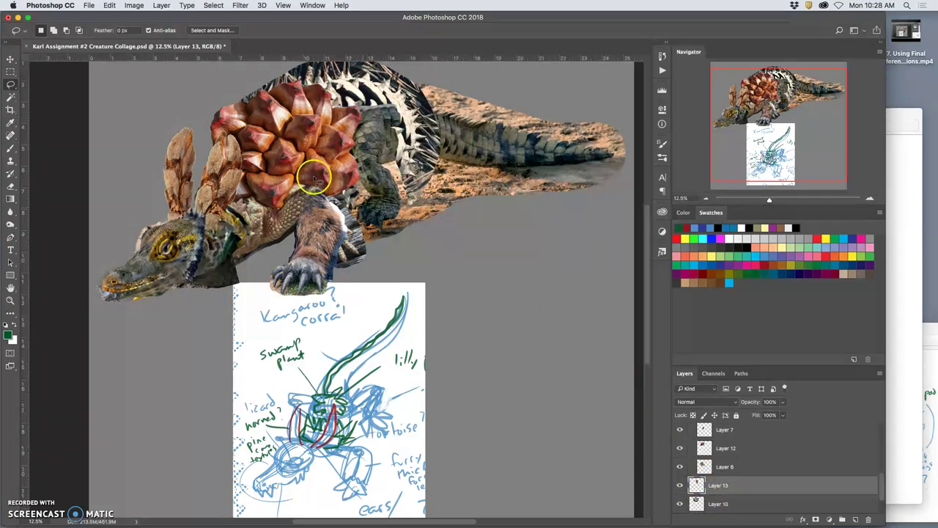
pyautogui.click(10, 59)
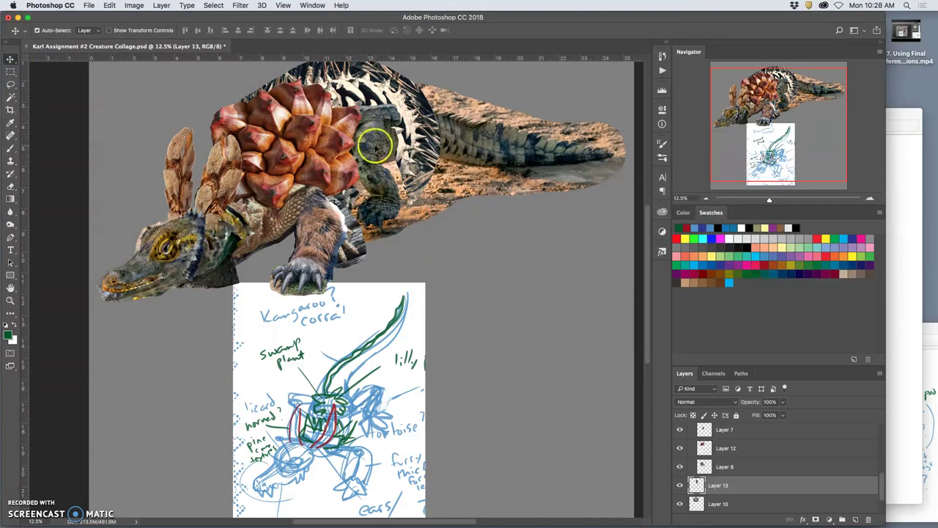
pyautogui.moveTo(375, 146); pyautogui.dragTo(404, 161)
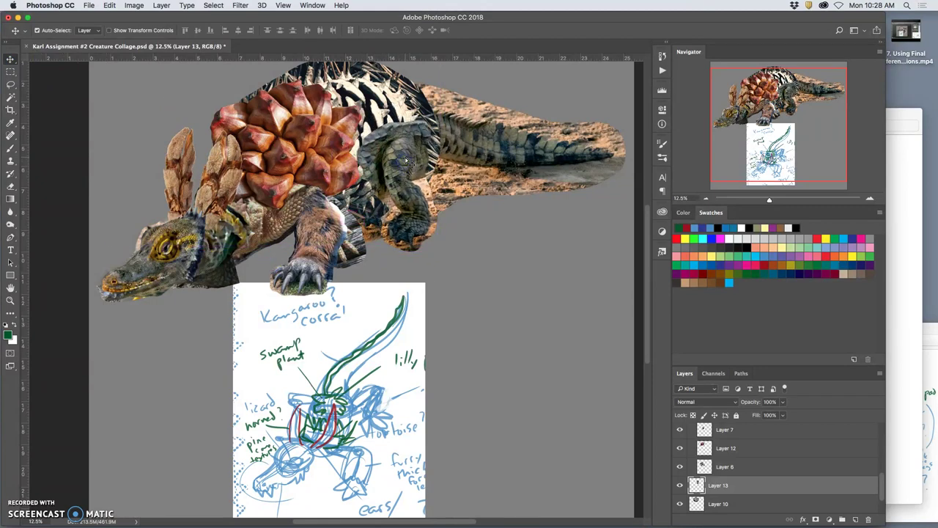
# Step: Skew and distort the Layer 13 leg piece's corners to fit under the torso
pyautogui.press('super+minus')
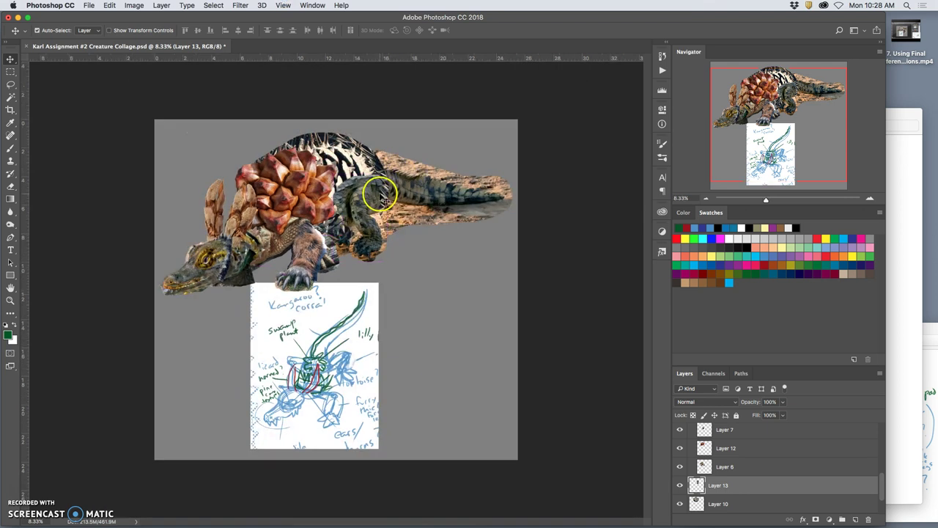
pyautogui.press('super+t')
pyautogui.rightClick(377, 197)
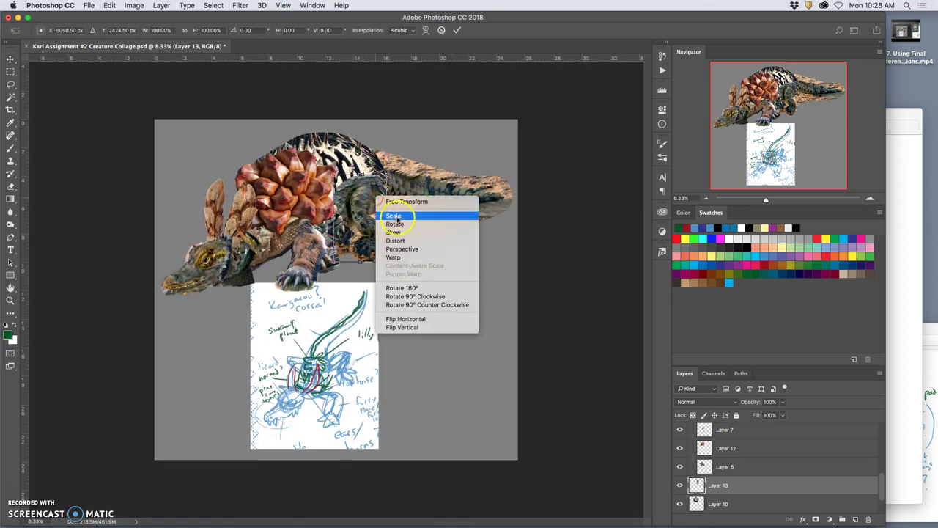
pyautogui.click(406, 240)
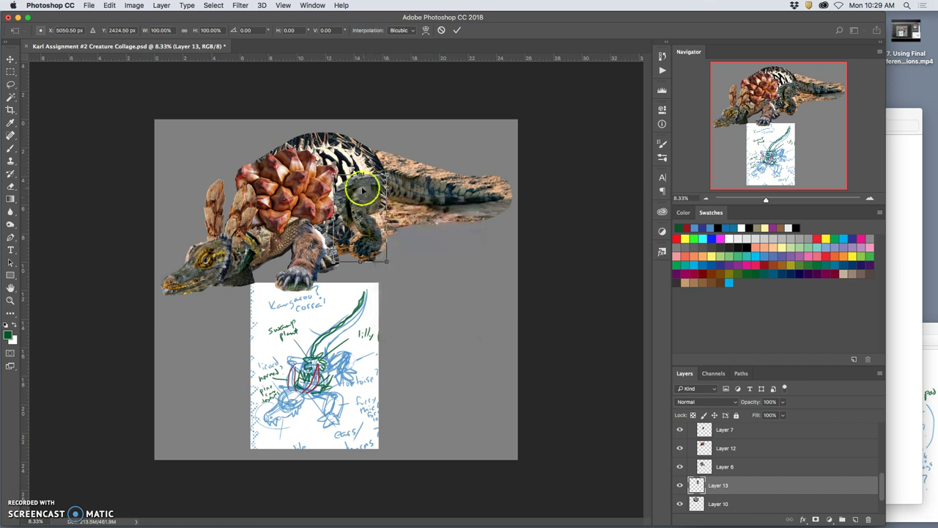
pyautogui.moveTo(336, 180); pyautogui.dragTo(392, 172)
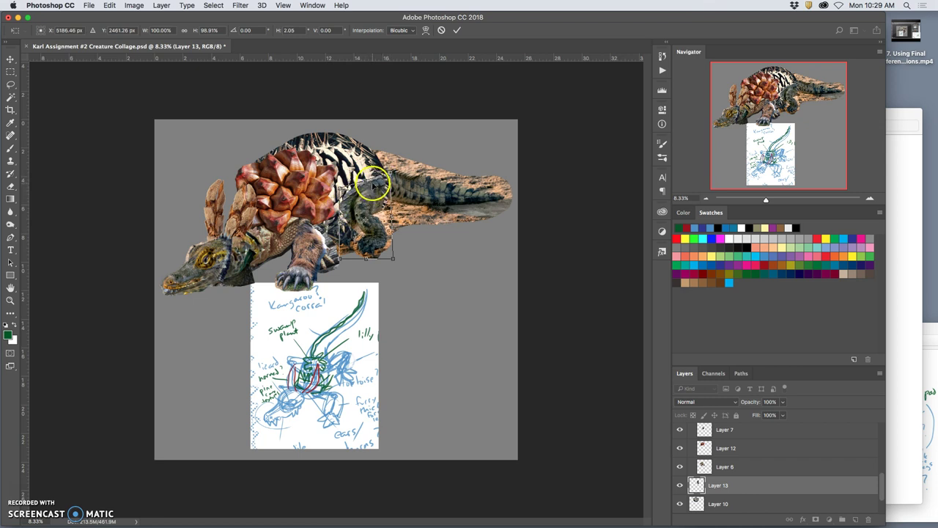
pyautogui.moveTo(340, 190); pyautogui.dragTo(335, 194)
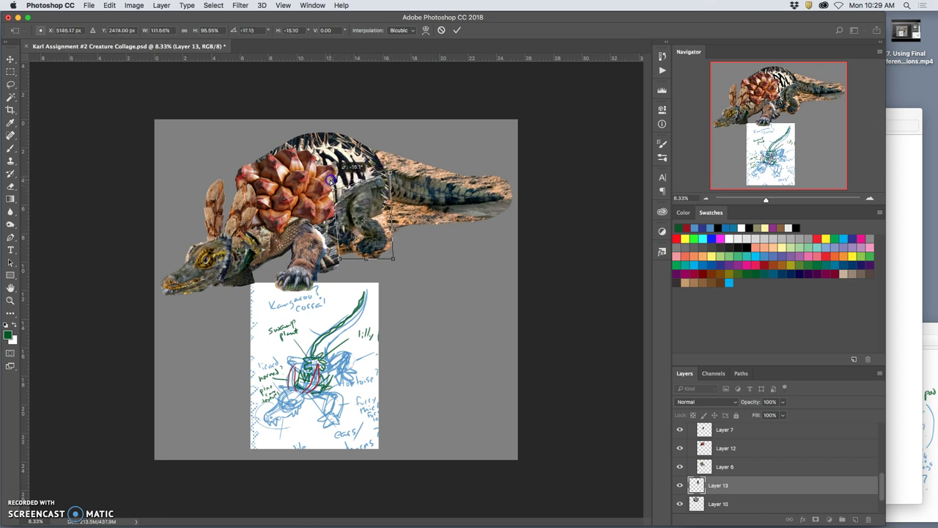
pyautogui.rightClick(376, 198)
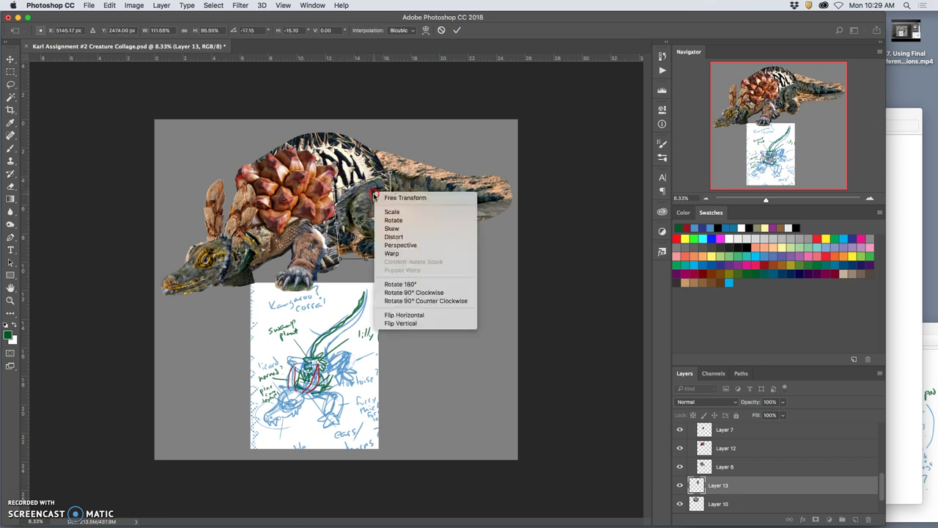
pyautogui.click(395, 234)
pyautogui.moveTo(332, 187); pyautogui.dragTo(378, 202)
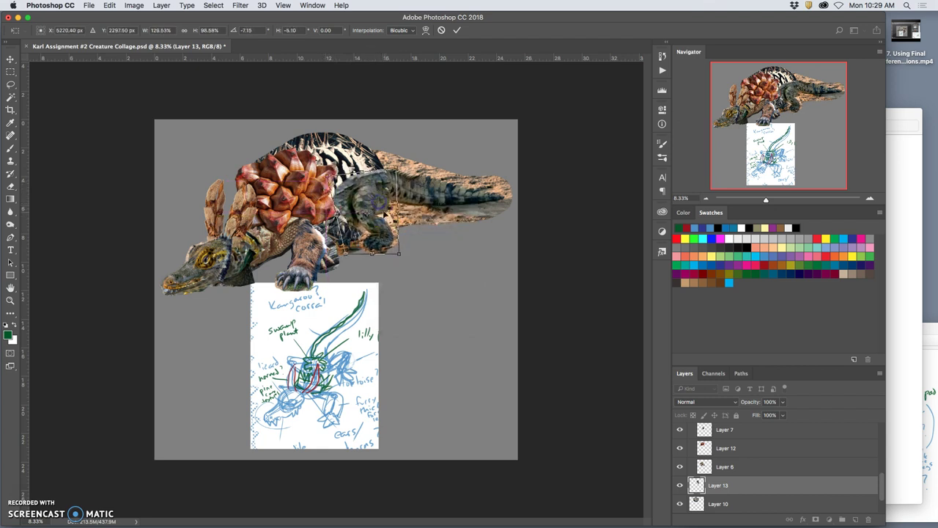
pyautogui.click(403, 258)
pyautogui.doubleClick(391, 232)
# Step: Rotate the leg piece to about -11° and nudge it up-left along the side
pyautogui.press('super+t')
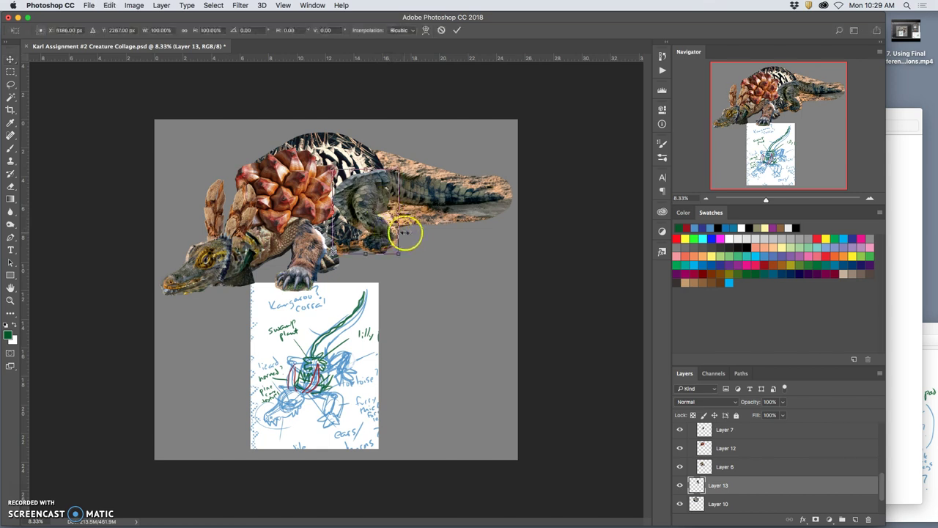
pyautogui.moveTo(408, 251); pyautogui.dragTo(410, 245)
pyautogui.moveTo(368, 200); pyautogui.dragTo(378, 197)
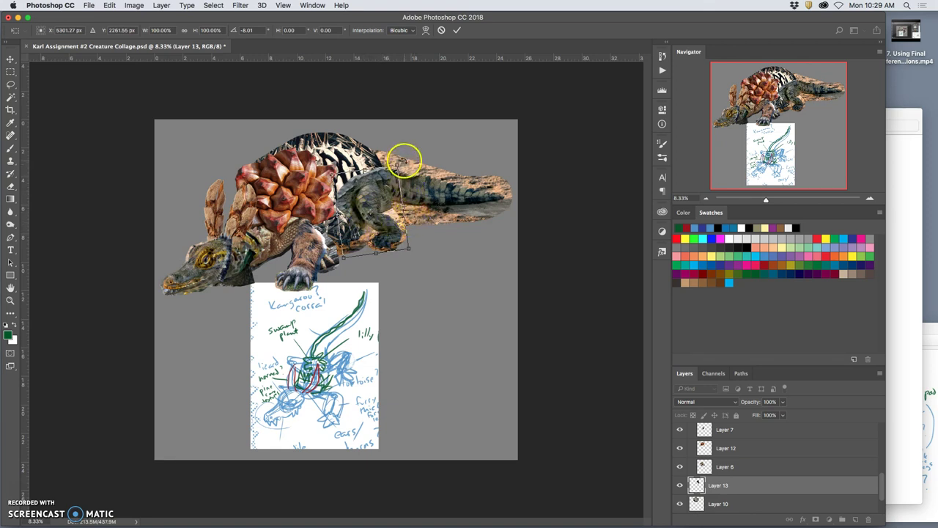
pyautogui.moveTo(403, 159); pyautogui.dragTo(419, 147)
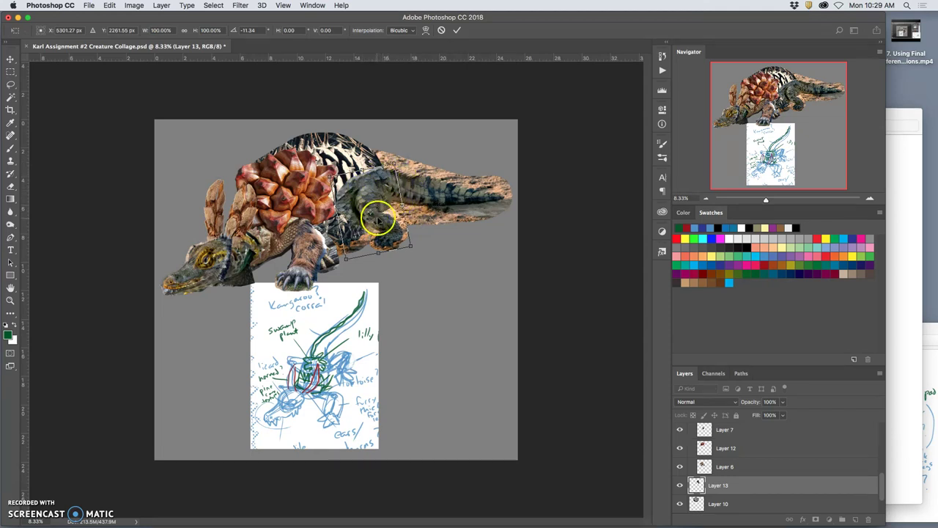
pyautogui.moveTo(387, 199); pyautogui.dragTo(393, 197)
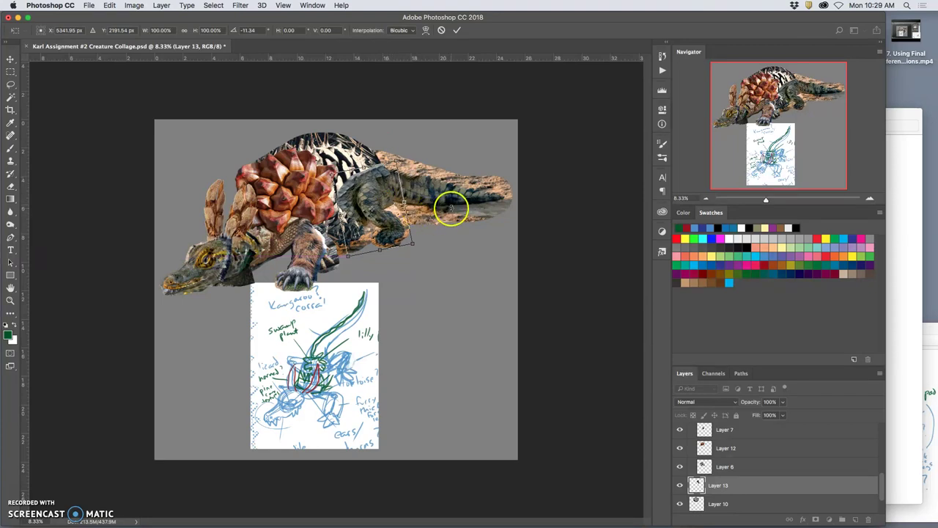
pyautogui.press('Return')
# Step: Erase spots along the Layer 13 leg's edges with the 53% opacity Eraser
pyautogui.press('super+equal')
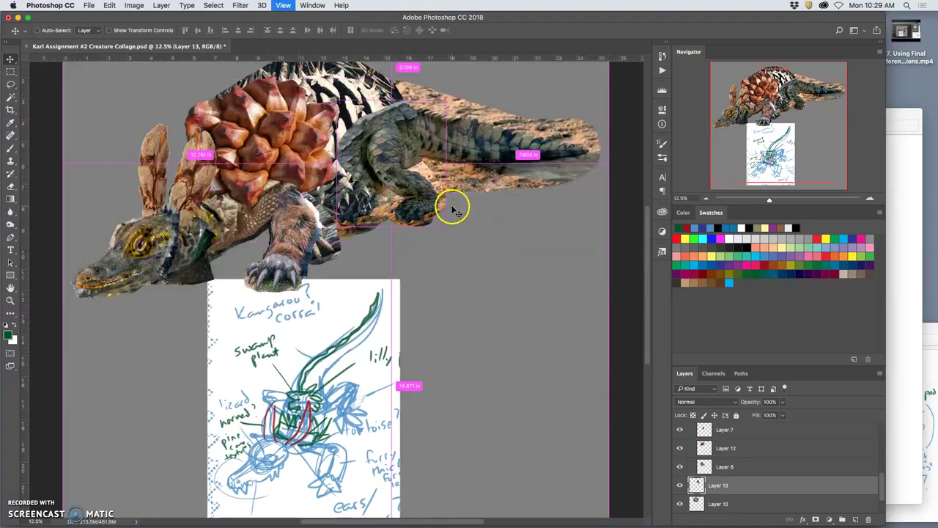
pyautogui.press('super+equal')
pyautogui.scroll(5, 446, 209)
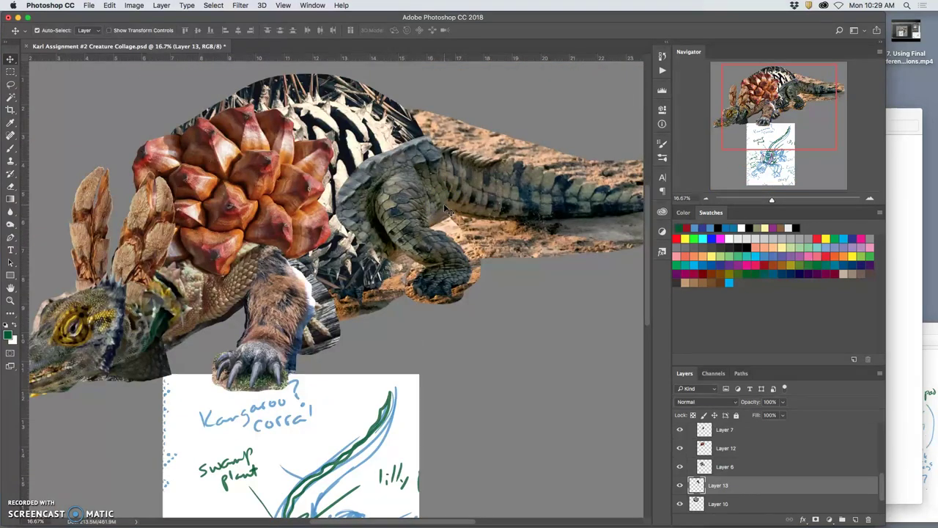
pyautogui.click(11, 187)
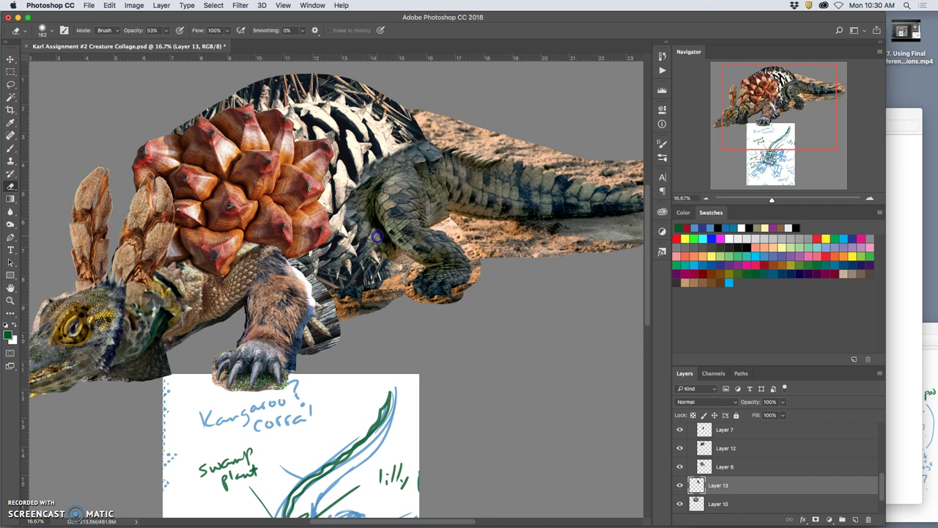
pyautogui.click(356, 280)
pyautogui.click(380, 248)
pyautogui.click(386, 233)
pyautogui.click(396, 260)
# Step: Soften the leg where it meets the torso, then zoom out to review the blend
pyautogui.click(461, 195)
pyautogui.click(452, 209)
pyautogui.click(430, 203)
pyautogui.click(446, 195)
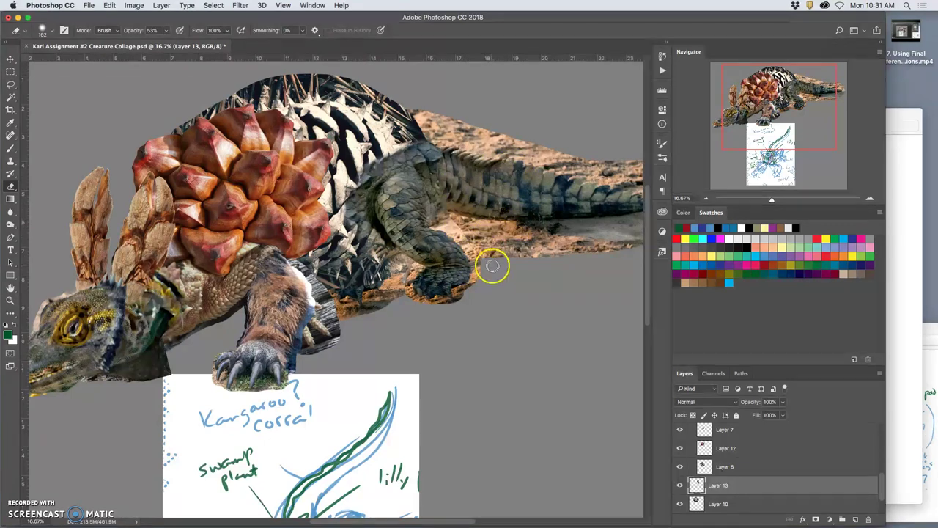
pyautogui.moveTo(477, 260); pyautogui.dragTo(508, 252)
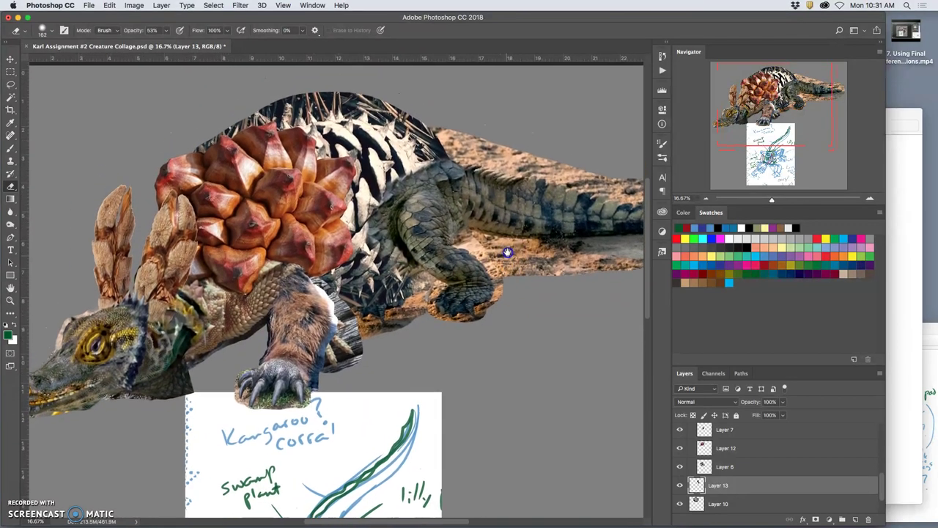
pyautogui.scroll(-1, 507, 252)
pyautogui.scroll(-2, 477, 203)
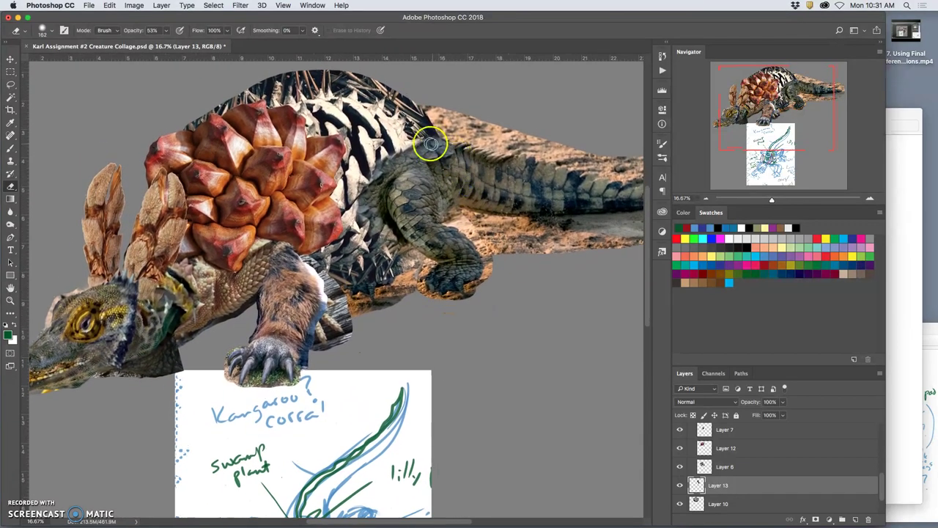
pyautogui.moveTo(477, 218); pyautogui.dragTo(463, 219)
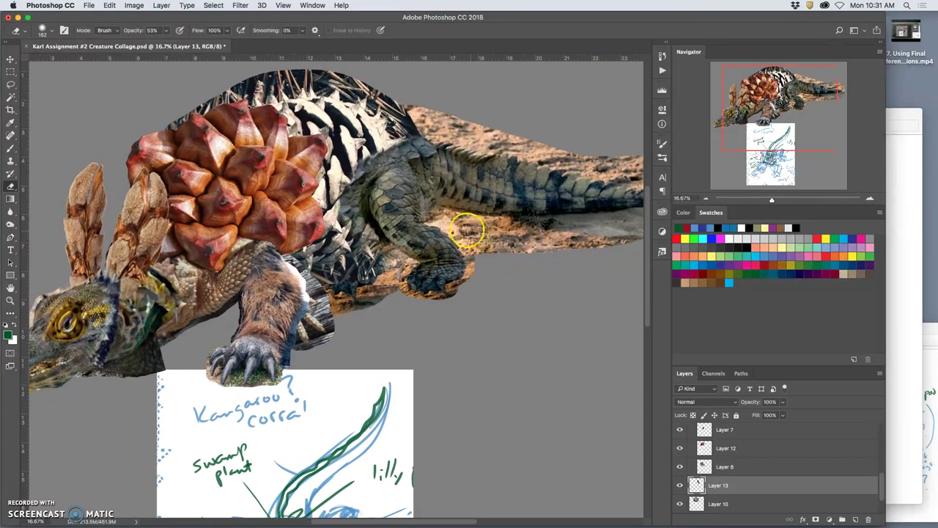
pyautogui.press('super+minus')
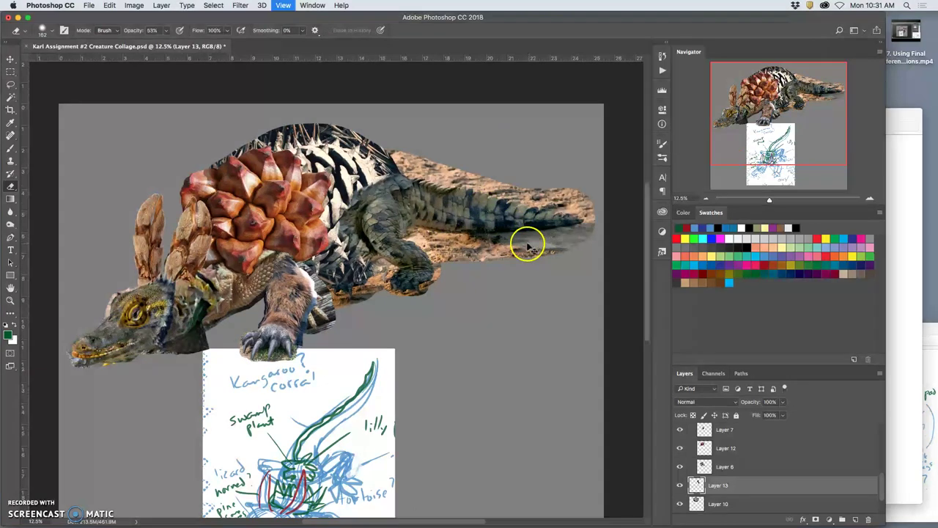
pyautogui.press('super+minus')
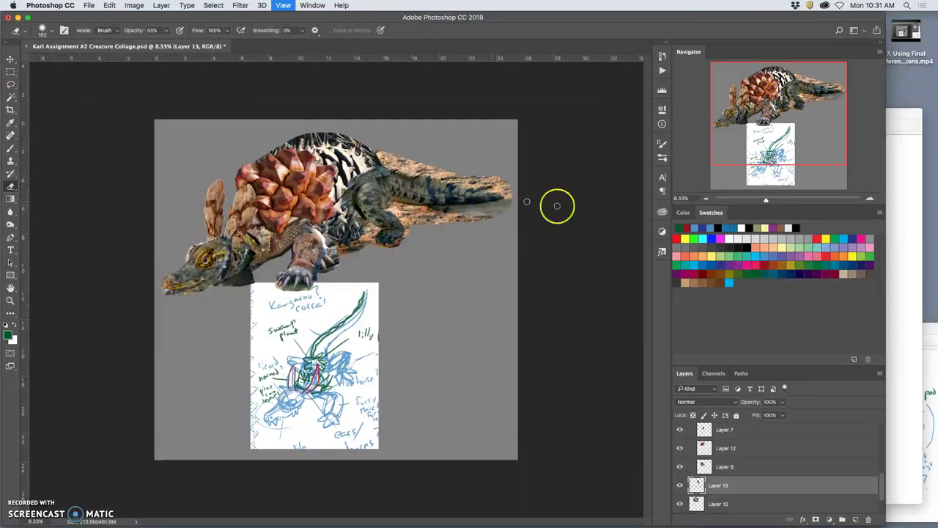
# Step: In the spinal ridge folder, select pitaya.jpg and preview the dragon fruit bud photo
pyautogui.click(908, 258)
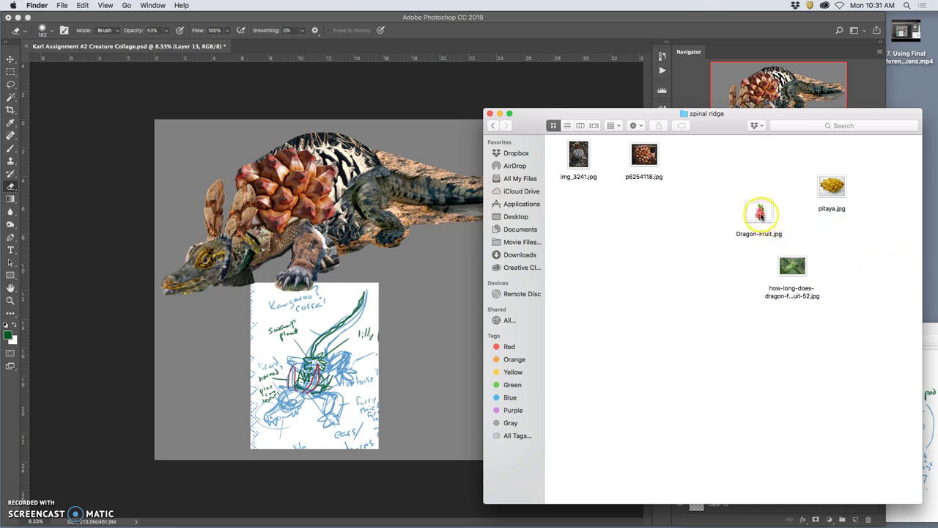
pyautogui.click(838, 186)
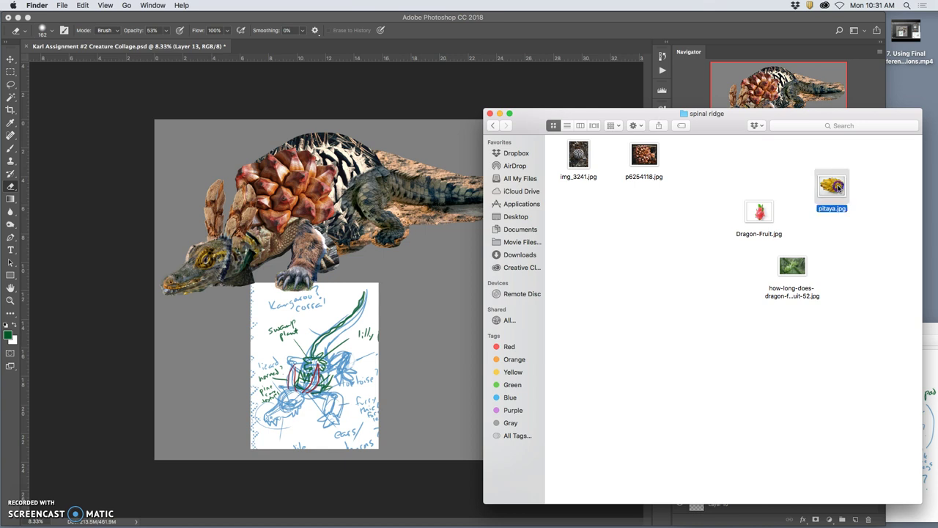
pyautogui.moveTo(837, 186); pyautogui.dragTo(732, 297)
pyautogui.doubleClick(792, 268)
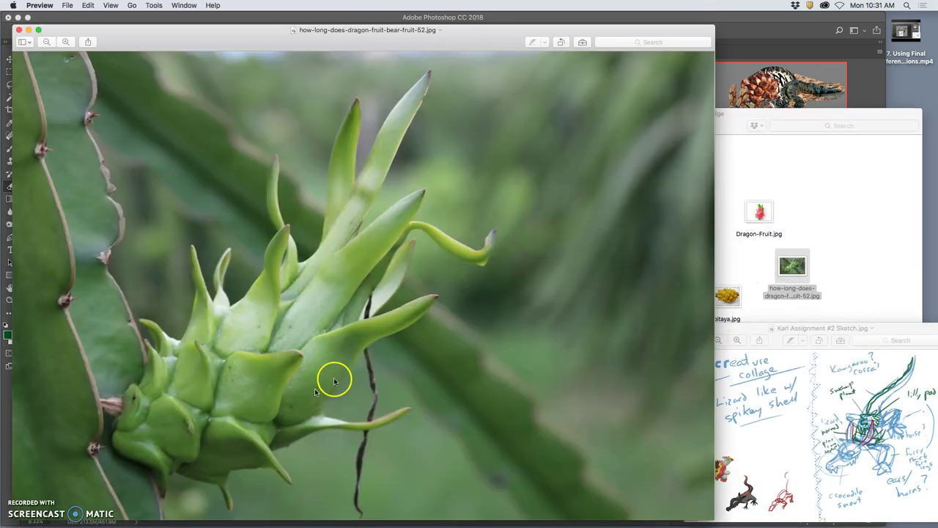
pyautogui.click(19, 30)
# Step: Place pitaya.jpg, scale it to about 44%, flip vertically, tilt it and move it to the tail end
pyautogui.moveTo(728, 296); pyautogui.dragTo(445, 301)
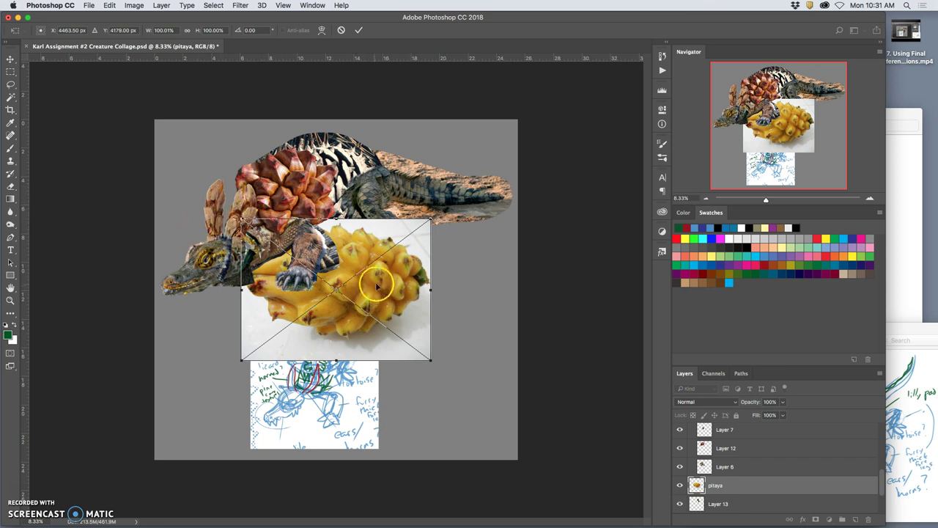
pyautogui.moveTo(450, 226); pyautogui.dragTo(316, 396)
pyautogui.moveTo(458, 293); pyautogui.dragTo(477, 204)
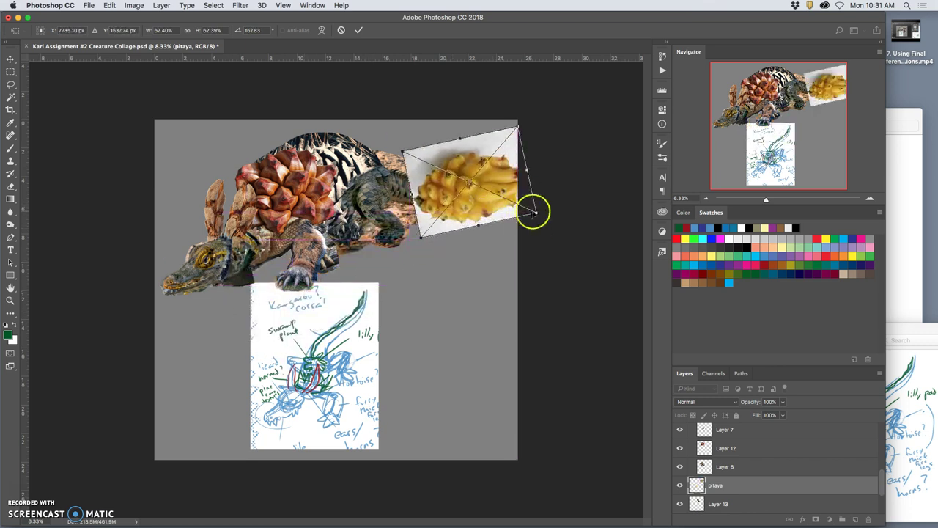
pyautogui.moveTo(534, 212); pyautogui.dragTo(500, 195)
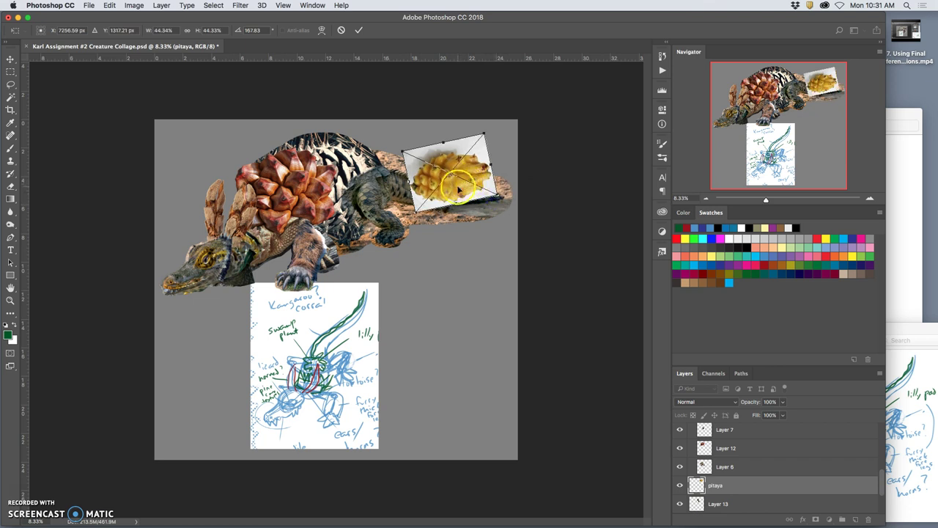
pyautogui.rightClick(458, 189)
pyautogui.click(495, 308)
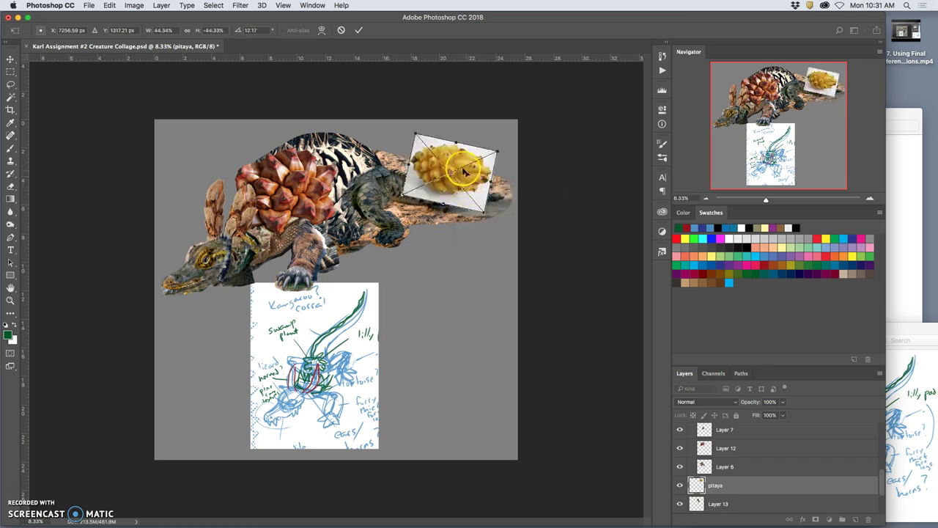
pyautogui.moveTo(503, 147); pyautogui.dragTo(494, 132)
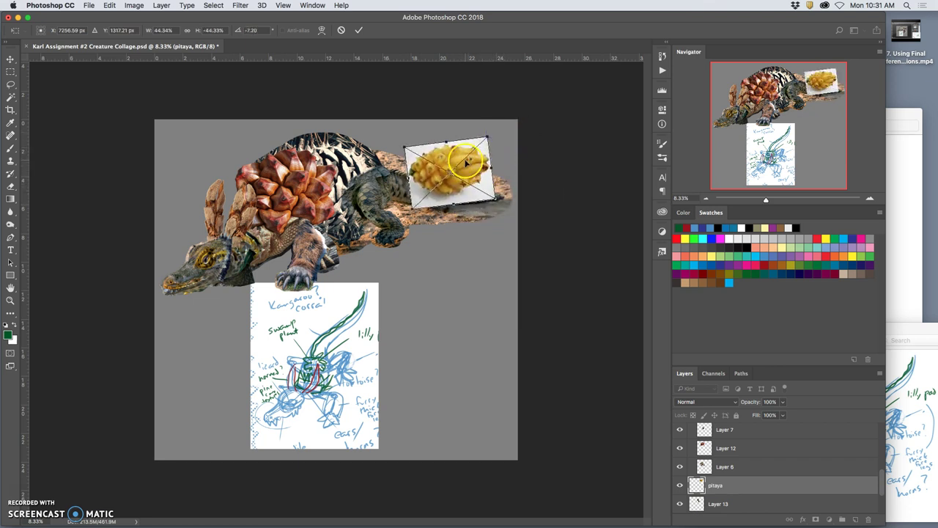
pyautogui.moveTo(466, 163); pyautogui.dragTo(483, 181)
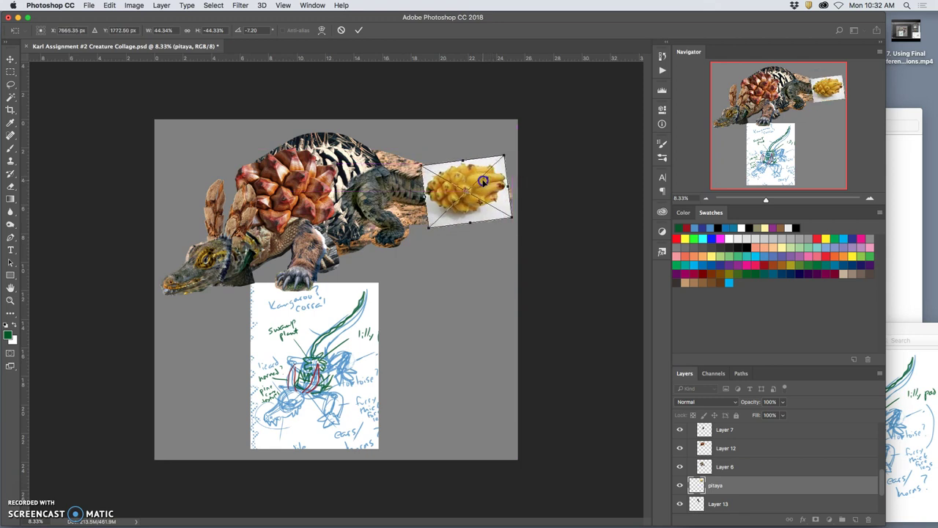
# Step: Cut the pitaya from its white background onto Layer 14 and delete the original pitaya layer
pyautogui.press('Return')
pyautogui.press('e')
pyautogui.scroll(2, 489, 231)
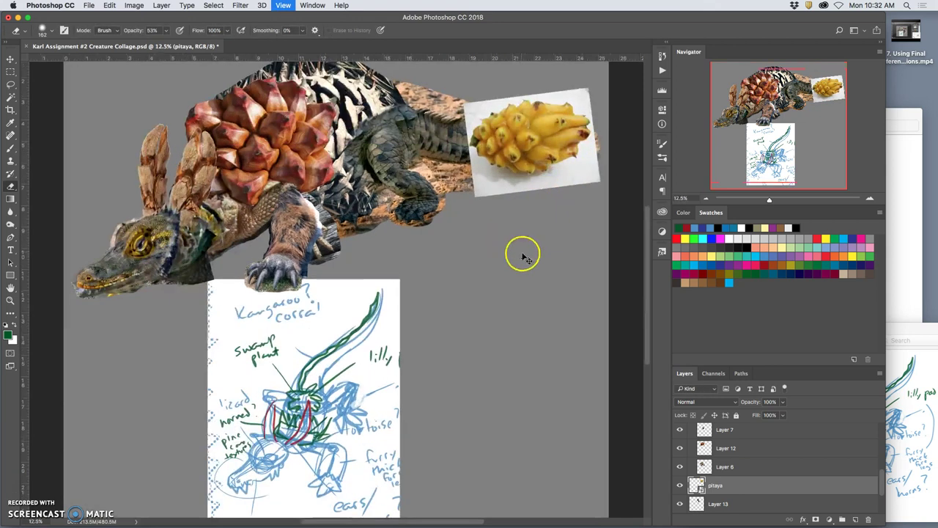
pyautogui.hscroll(3, 520, 250)
pyautogui.scroll(2, 511, 249)
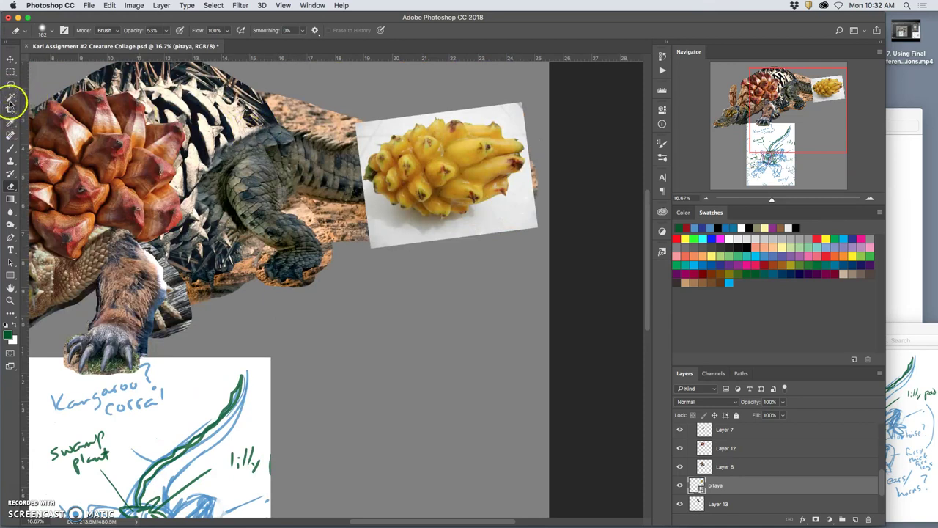
pyautogui.click(12, 97)
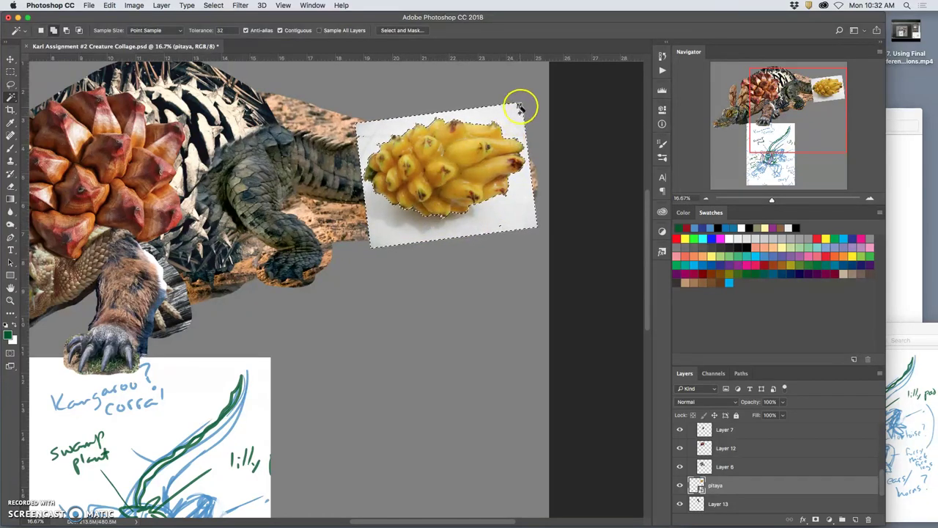
pyautogui.click(216, 5)
pyautogui.click(220, 42)
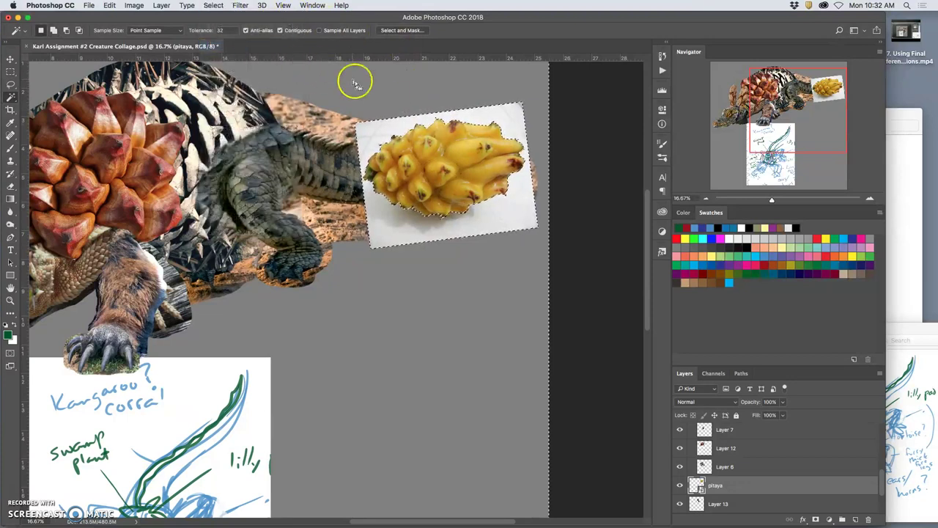
pyautogui.press('super+j')
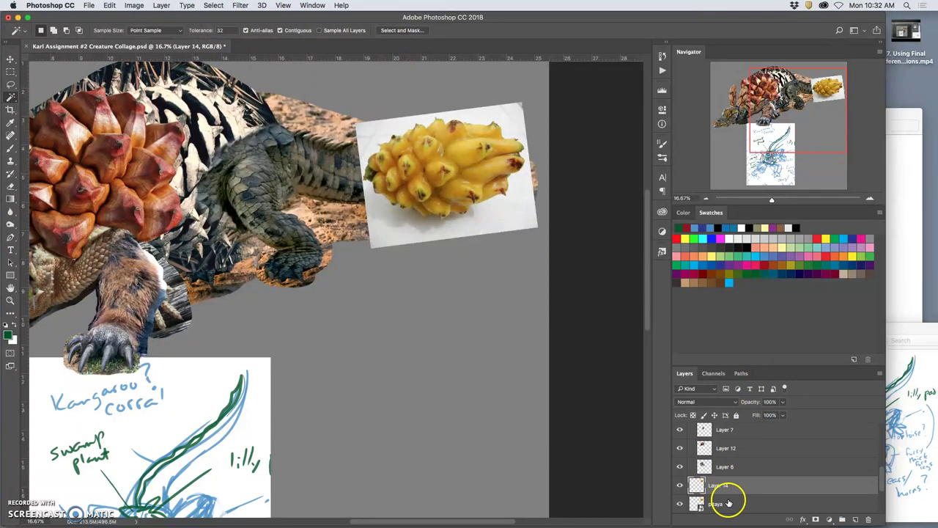
pyautogui.click(729, 503)
pyautogui.press('BackSpace')
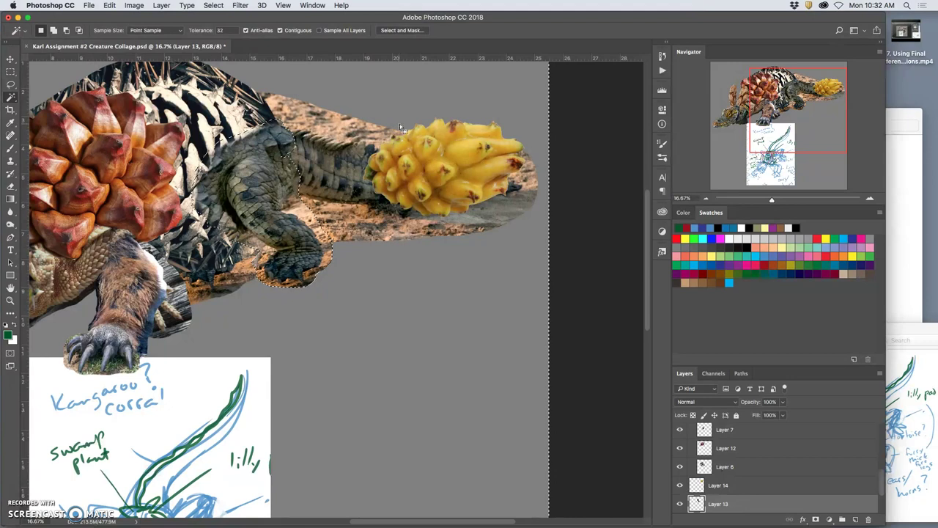
# Step: Test Magic Wand and lasso selections around the pitaya, then deselect and undo
pyautogui.click(405, 121)
pyautogui.click(722, 485)
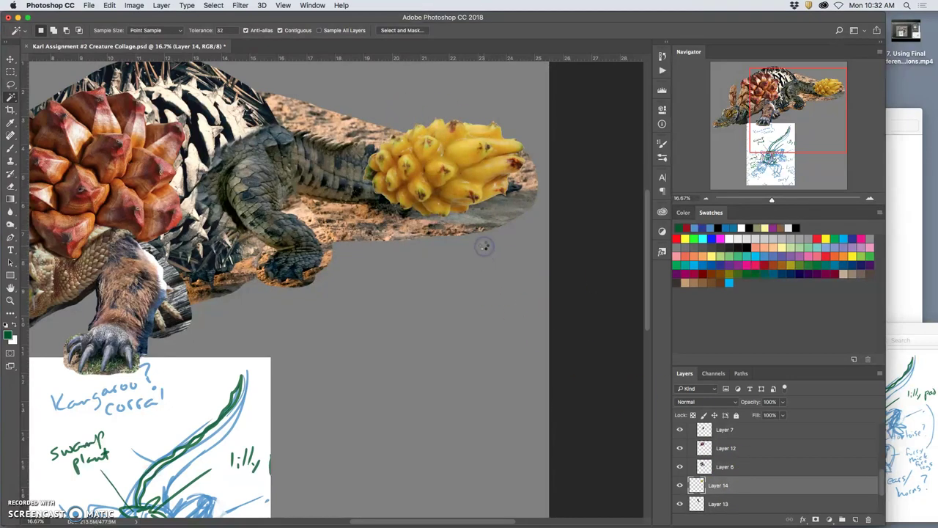
pyautogui.click(523, 93)
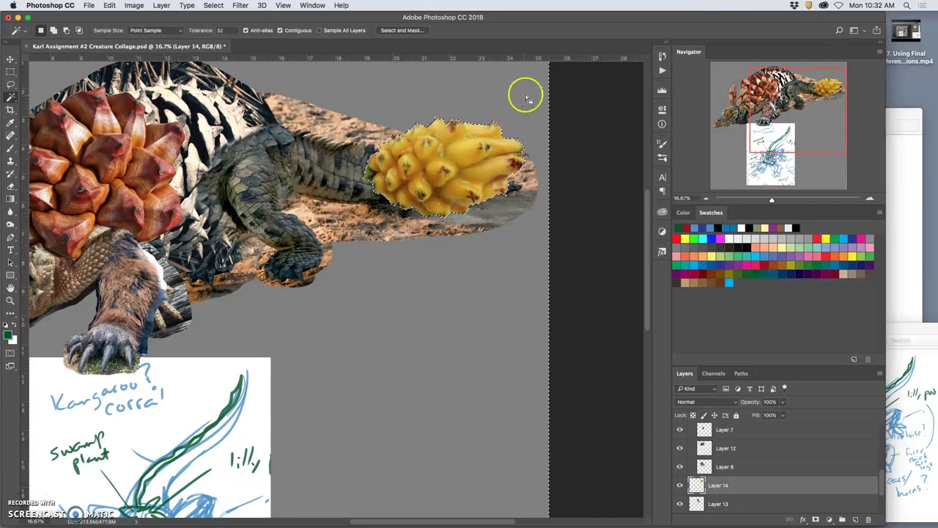
pyautogui.click(10, 85)
pyautogui.click(519, 116)
pyautogui.moveTo(528, 92); pyautogui.dragTo(519, 124)
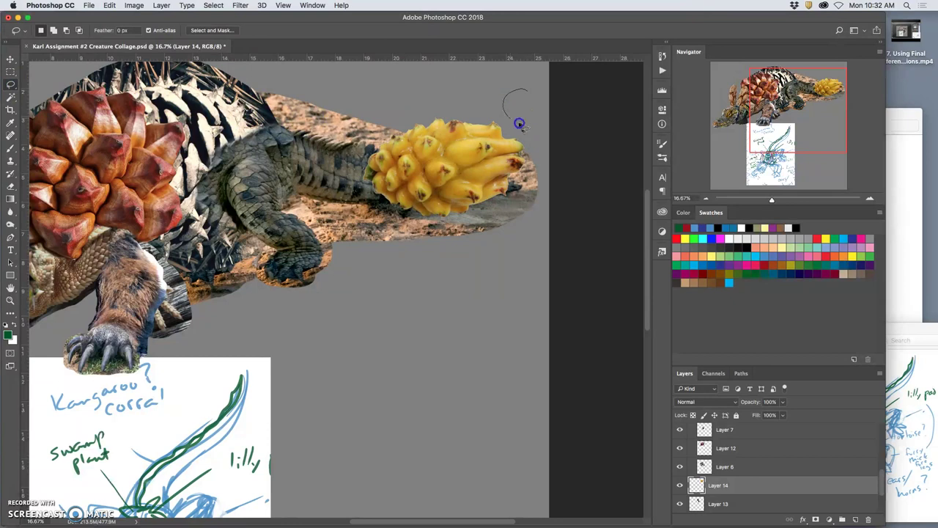
pyautogui.press('super+d')
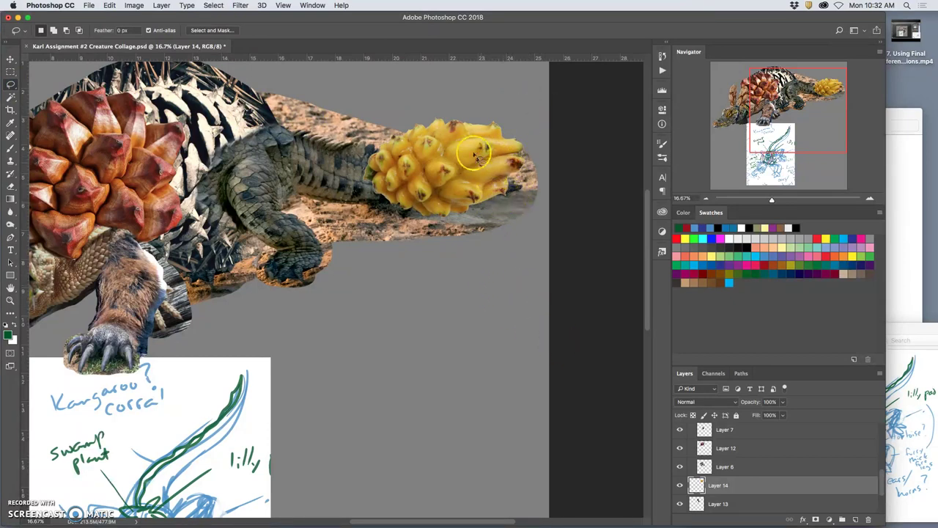
pyautogui.press('super+z')
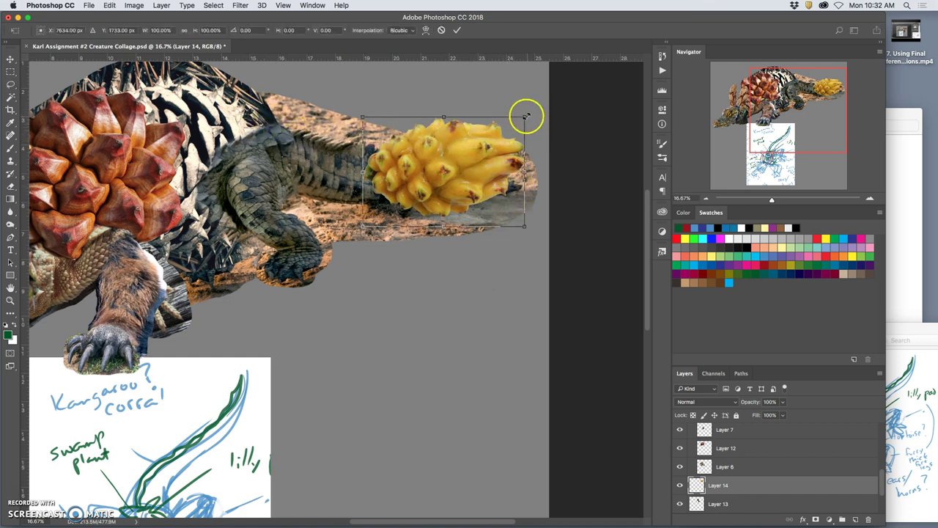
# Step: Squash, narrow, level and flip the Layer 14 pitaya as the tail tip, then commit
pyautogui.press('super+t')
pyautogui.moveTo(527, 125); pyautogui.dragTo(528, 140)
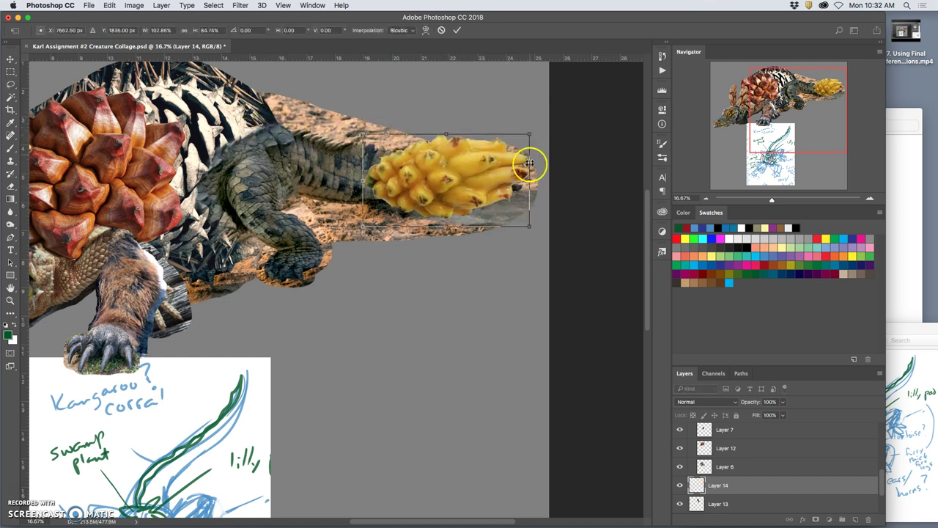
pyautogui.moveTo(535, 230); pyautogui.dragTo(529, 246)
pyautogui.moveTo(472, 175); pyautogui.dragTo(480, 192)
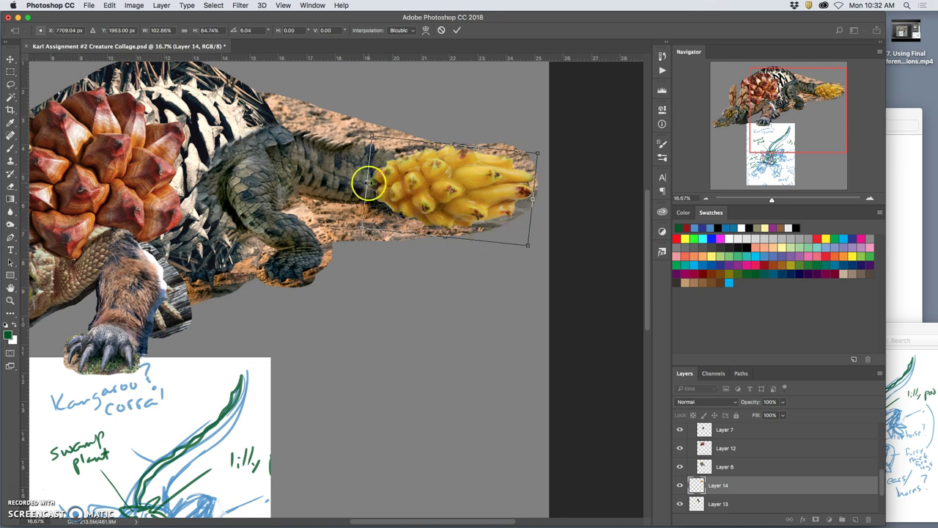
pyautogui.moveTo(368, 182)
pyautogui.mouseDown()
pyautogui.moveTo(398, 181)
pyautogui.moveTo(382, 183)
pyautogui.mouseUp()
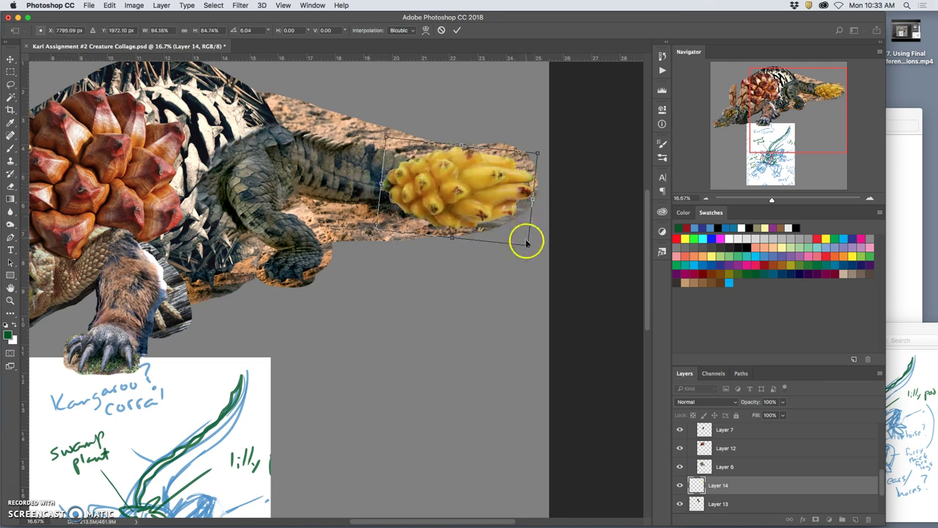
pyautogui.moveTo(527, 242); pyautogui.dragTo(530, 236)
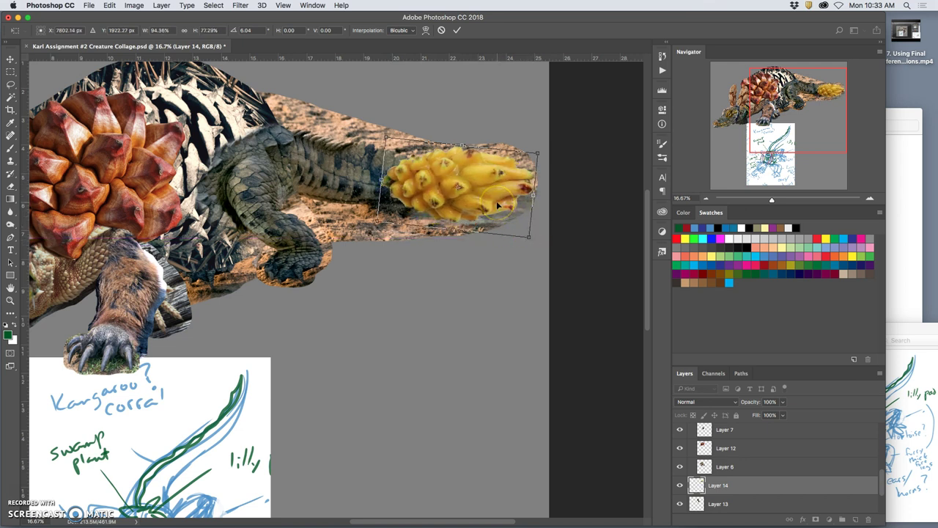
pyautogui.moveTo(544, 146); pyautogui.dragTo(540, 140)
pyautogui.rightClick(497, 179)
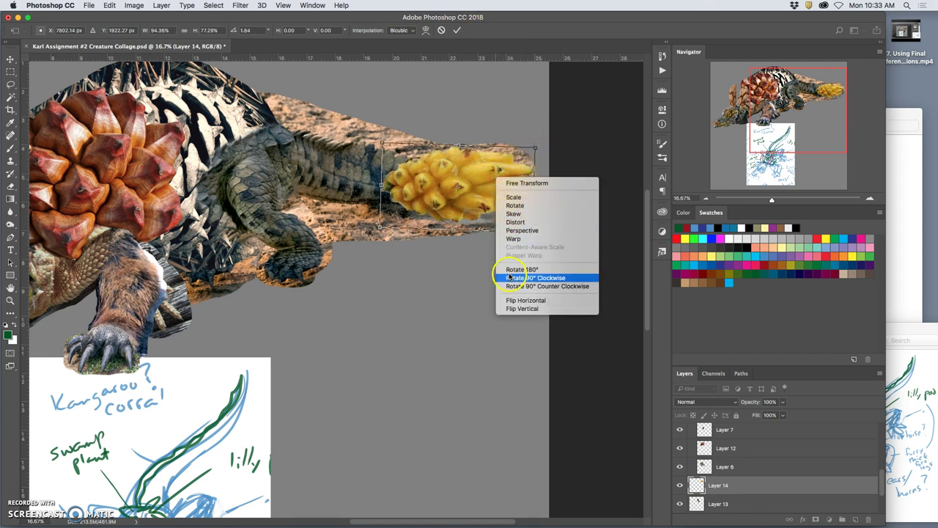
pyautogui.click(520, 309)
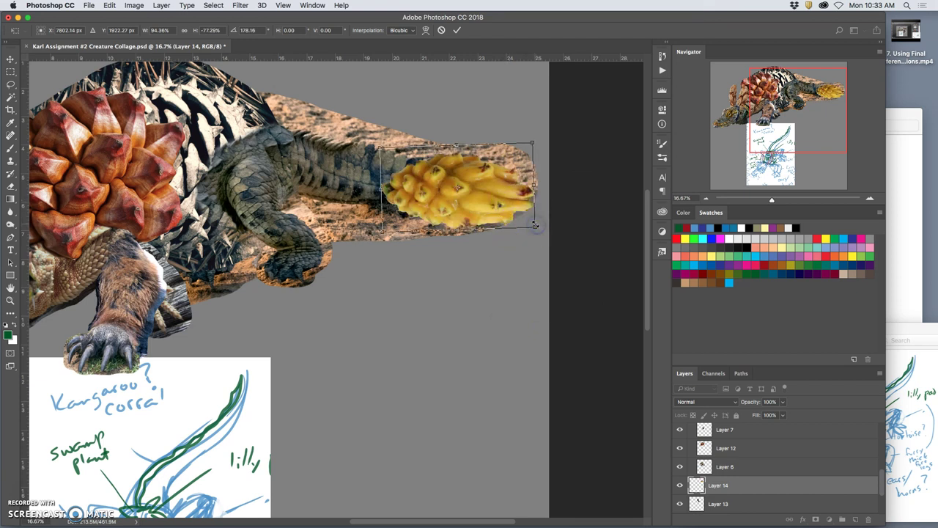
pyautogui.press('Return')
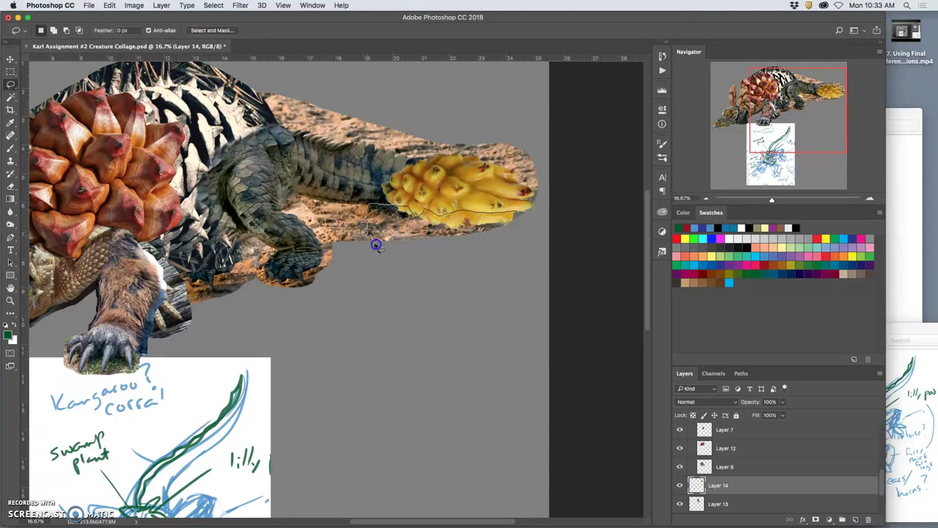
# Step: Lasso and delete the sand strip beneath the yellow tail tip
pyautogui.moveTo(375, 245)
pyautogui.mouseDown()
pyautogui.moveTo(429, 262)
pyautogui.moveTo(487, 264)
pyautogui.mouseUp()
pyautogui.moveTo(537, 224); pyautogui.dragTo(534, 225)
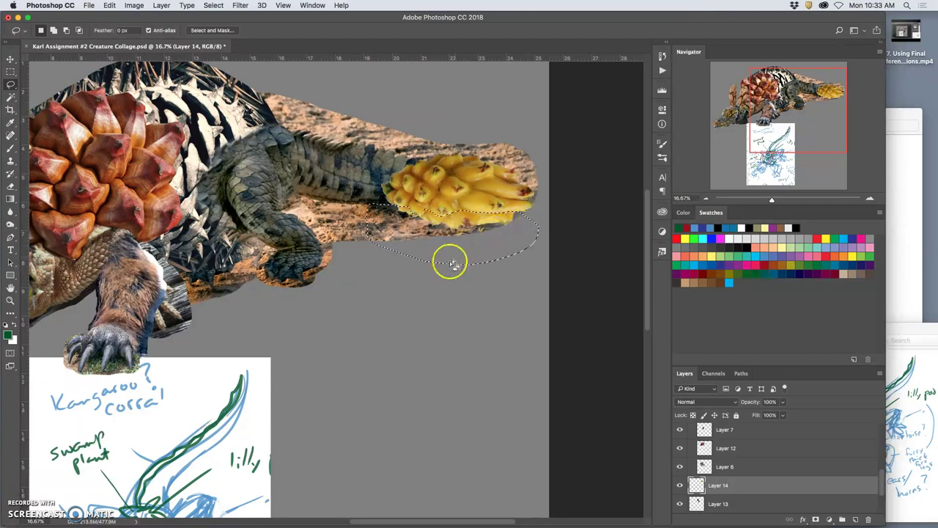
pyautogui.press('Delete')
pyautogui.press('cmd+d')
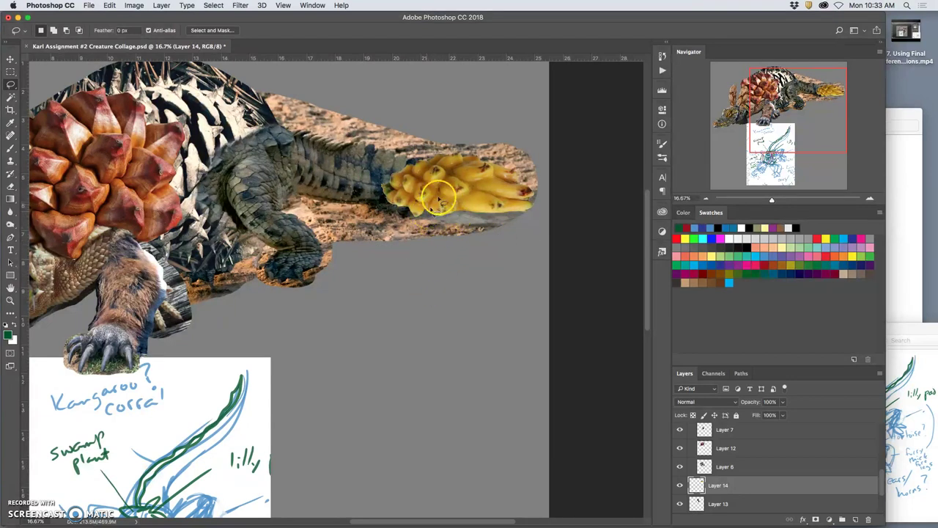
pyautogui.moveTo(412, 162)
pyautogui.mouseDown()
pyautogui.moveTo(383, 174)
pyautogui.moveTo(413, 151)
pyautogui.mouseUp()
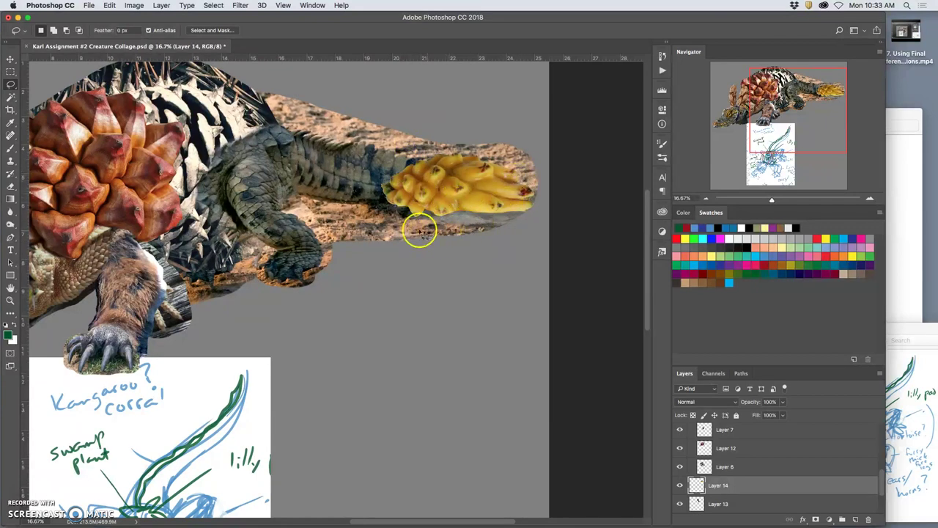
pyautogui.moveTo(384, 187); pyautogui.dragTo(388, 182)
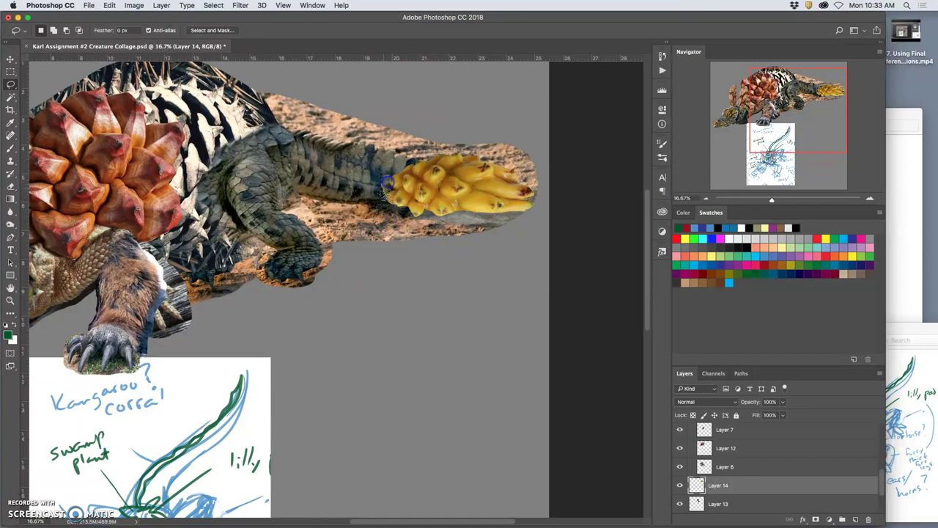
# Step: Erase the seam along the fruit's left and lower edges and the grey sliver under its tip
pyautogui.click(11, 185)
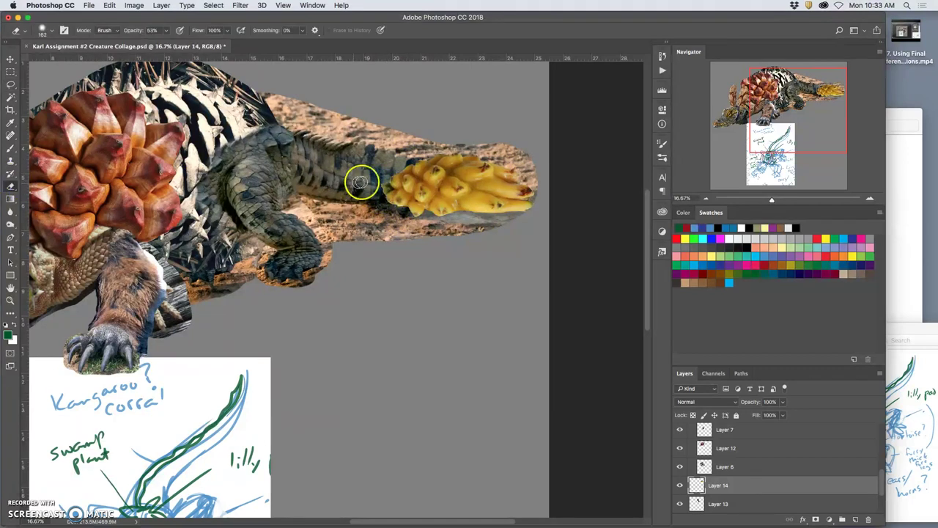
pyautogui.moveTo(373, 183); pyautogui.dragTo(381, 184)
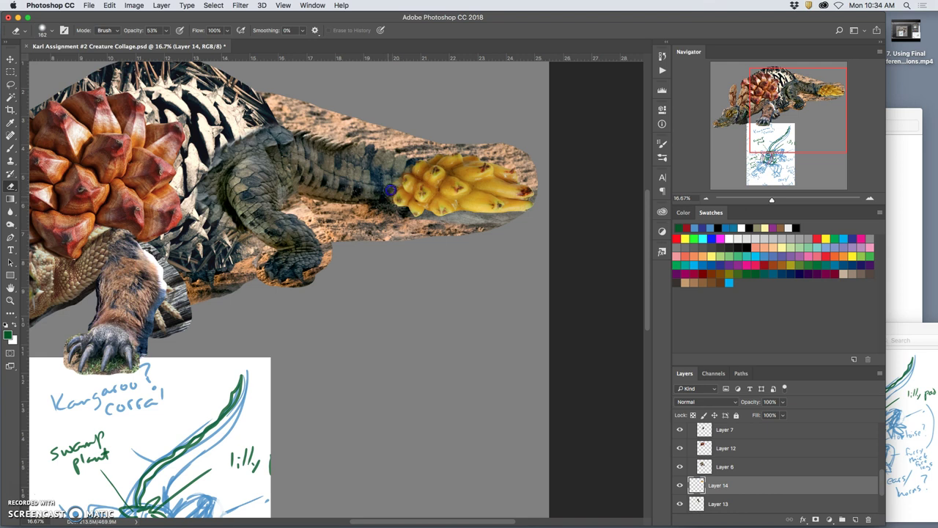
pyautogui.moveTo(400, 191)
pyautogui.mouseDown()
pyautogui.moveTo(446, 220)
pyautogui.moveTo(457, 212)
pyautogui.mouseUp()
pyautogui.moveTo(524, 217)
pyautogui.mouseDown()
pyautogui.moveTo(520, 209)
pyautogui.moveTo(534, 208)
pyautogui.mouseUp()
pyautogui.click(42, 88)
pyautogui.click(10, 84)
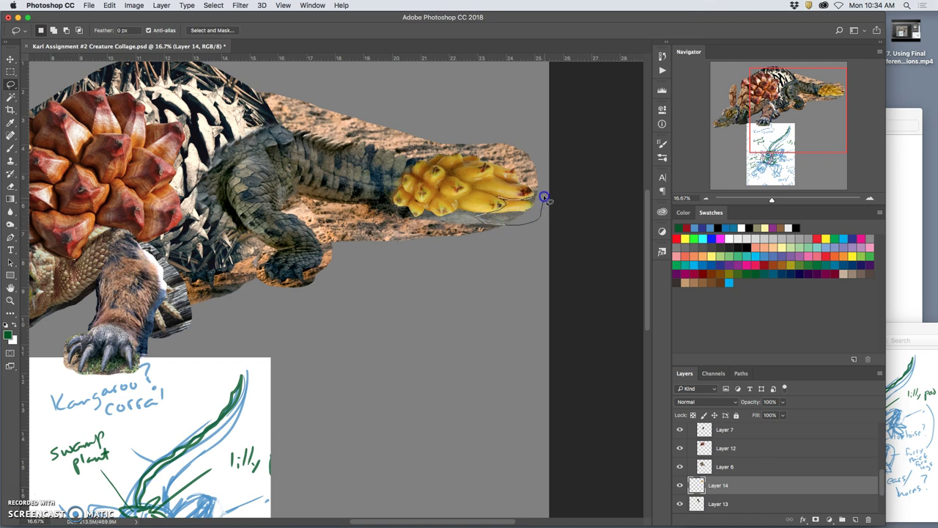
pyautogui.moveTo(544, 198); pyautogui.dragTo(541, 209)
pyautogui.click(520, 243)
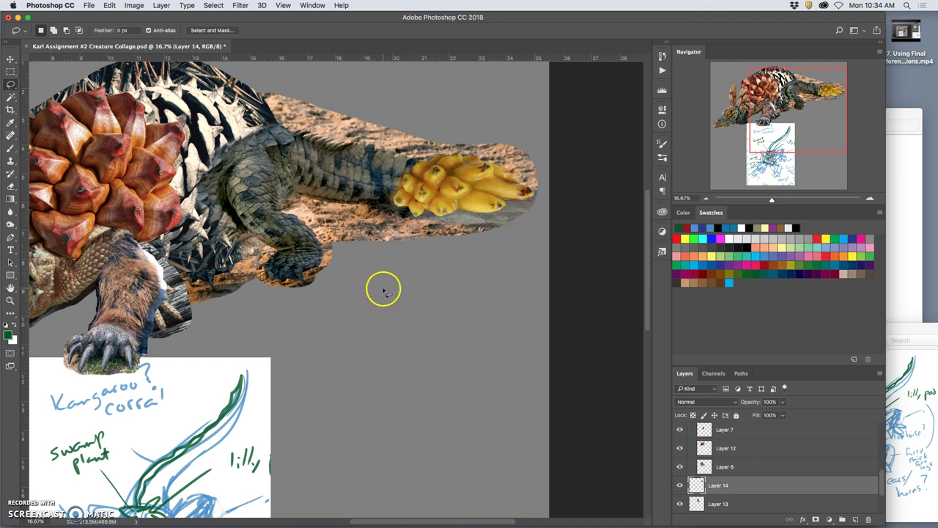
# Step: Save the creature collage with Cmd+S, zooming out first and back in afterwards
pyautogui.press('super+minus')
pyautogui.press('super+minus')
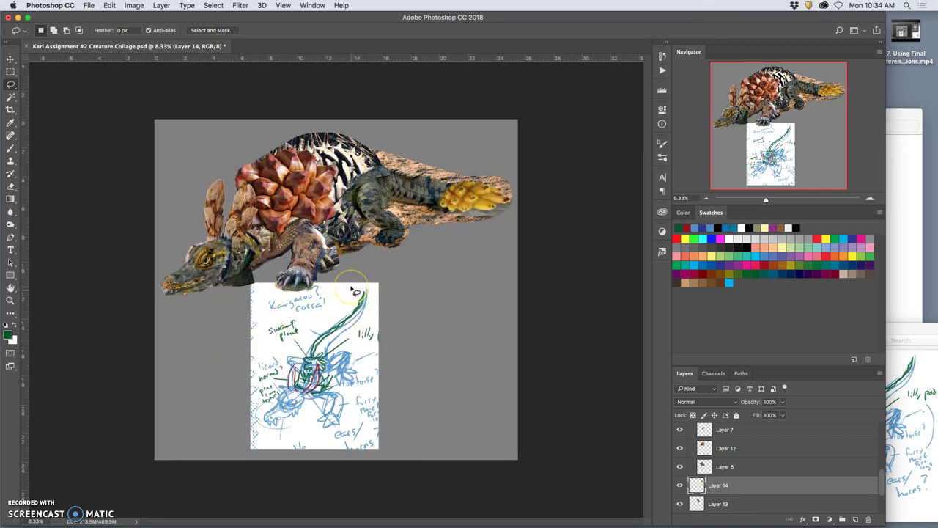
pyautogui.press('super+s')
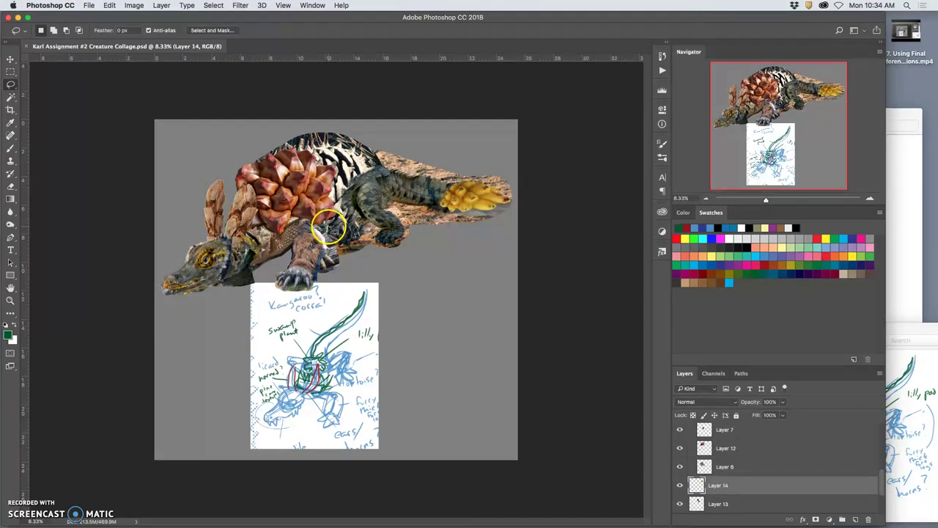
pyautogui.press('super+equal')
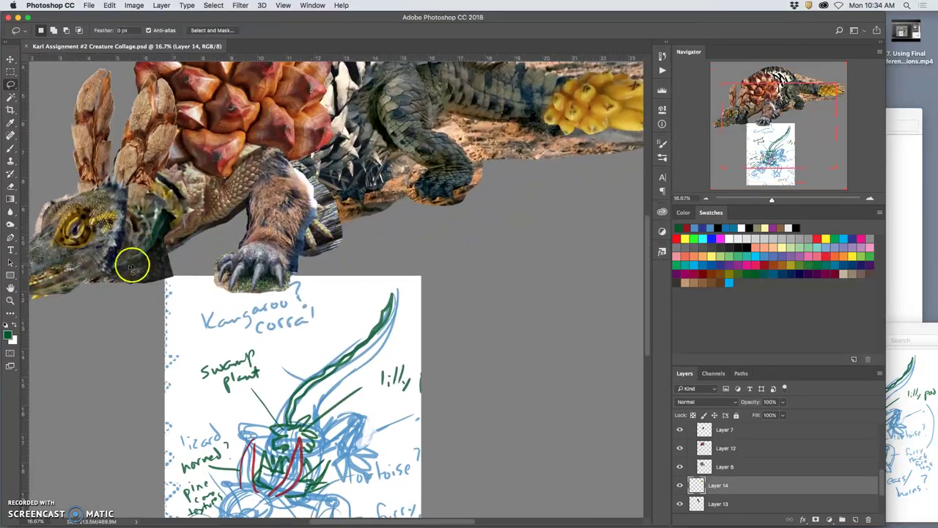
pyautogui.scroll(1, 324, 233)
pyautogui.press('super+equal')
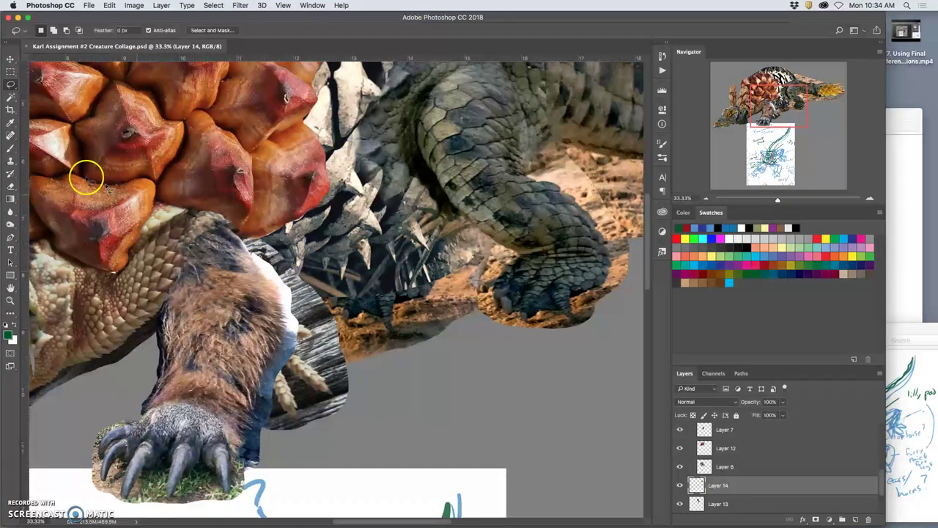
pyautogui.click(10, 60)
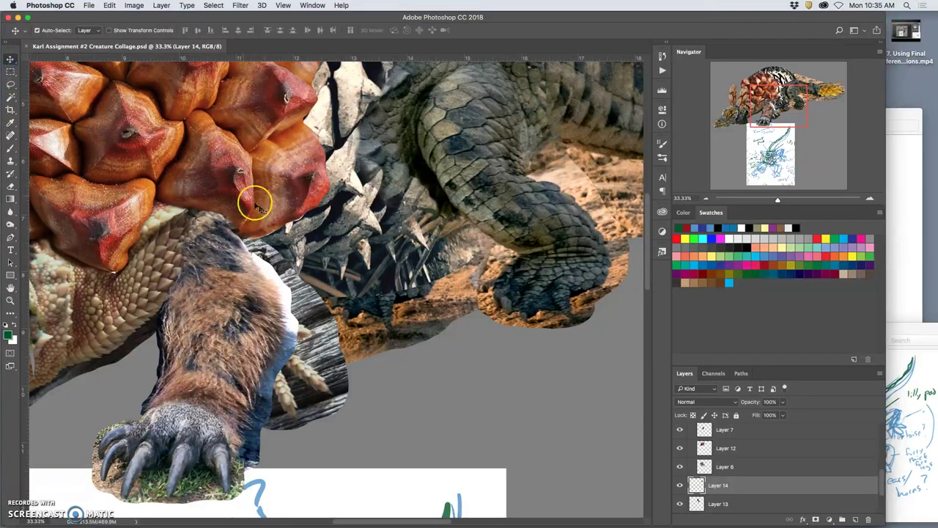
pyautogui.click(262, 244)
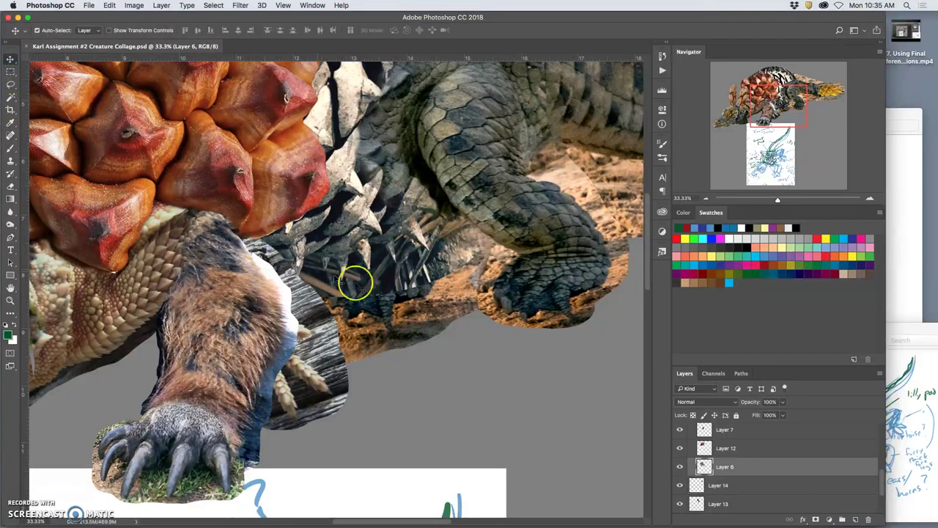
pyautogui.click(681, 469)
pyautogui.click(682, 469)
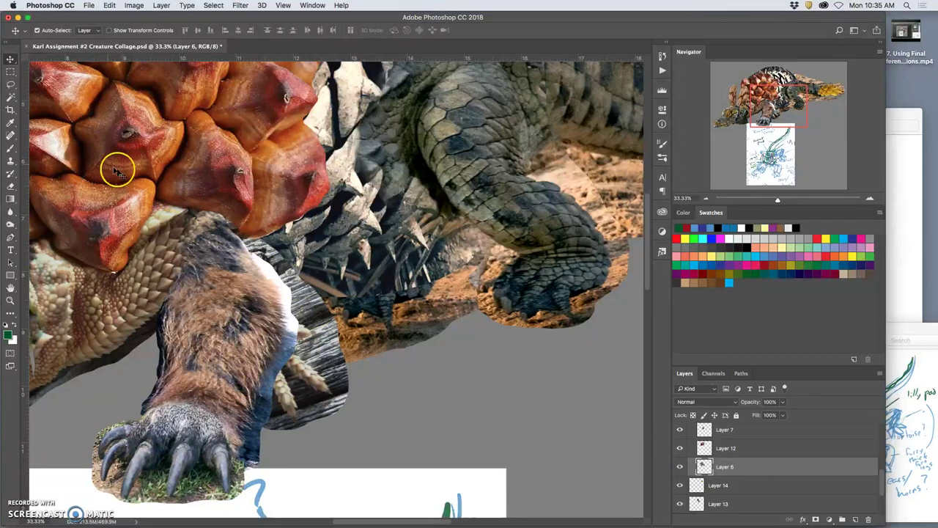
pyautogui.click(10, 84)
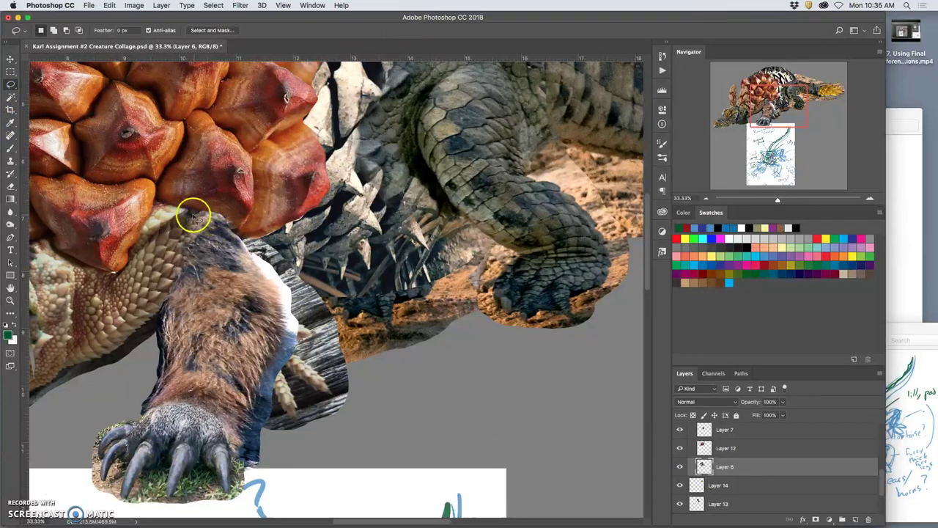
pyautogui.moveTo(284, 302)
pyautogui.mouseDown()
pyautogui.moveTo(321, 300)
pyautogui.moveTo(334, 270)
pyautogui.moveTo(314, 236)
pyautogui.mouseUp()
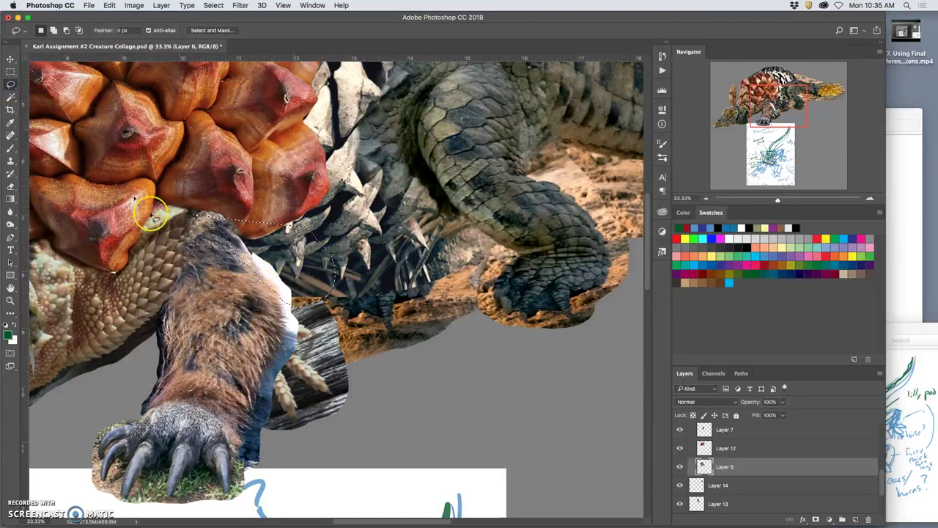
pyautogui.press('Delete')
pyautogui.click(540, 182)
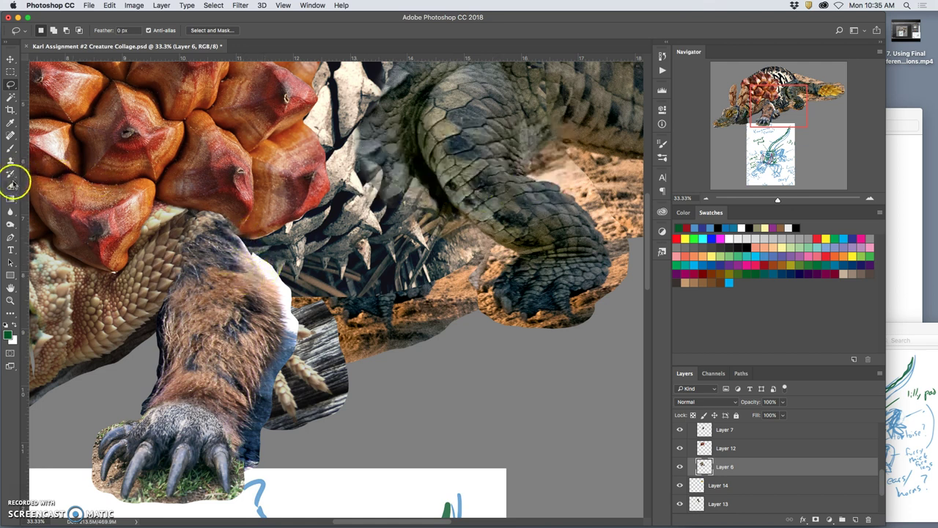
# Step: On Layer 7, select the white fringe beside the furry leg with the Magic Wand and delete it
pyautogui.keyDown('super'); pyautogui.click(252, 274); pyautogui.keyUp('super')
pyautogui.click(10, 161)
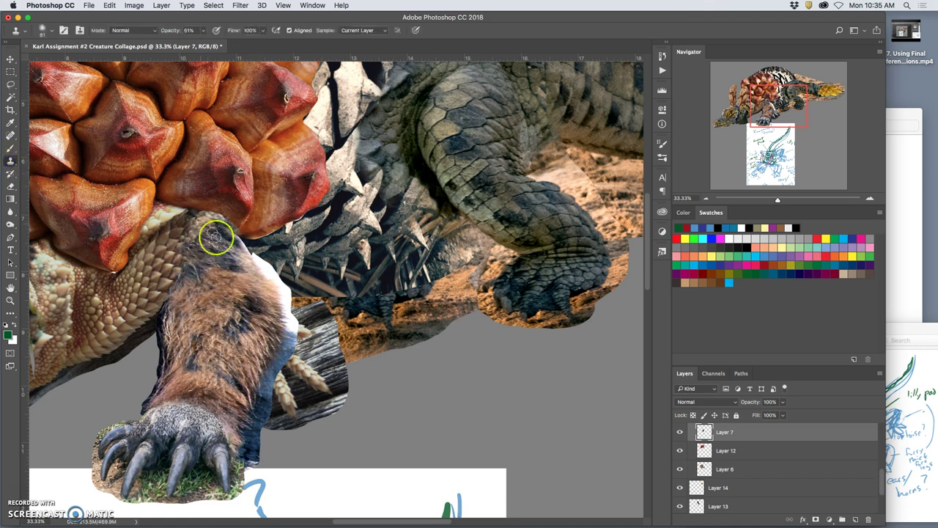
pyautogui.click(258, 254)
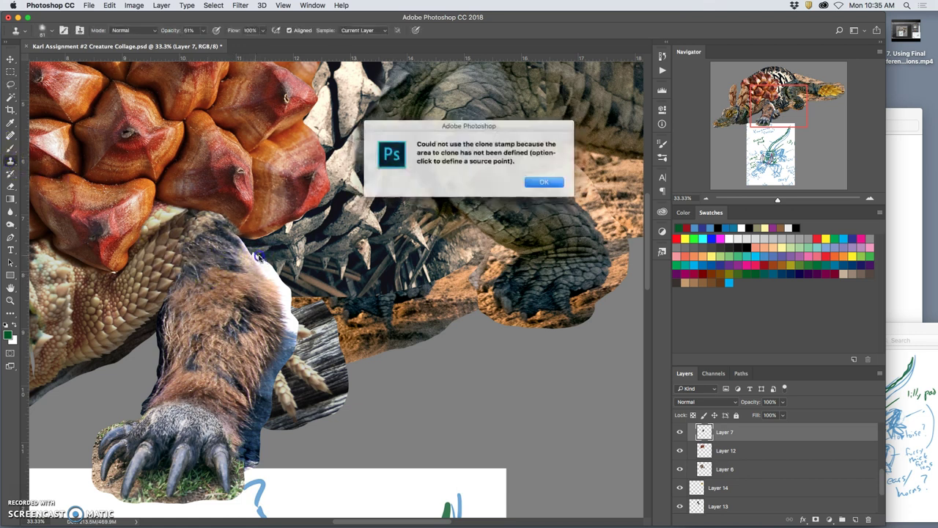
pyautogui.click(542, 182)
pyautogui.click(10, 96)
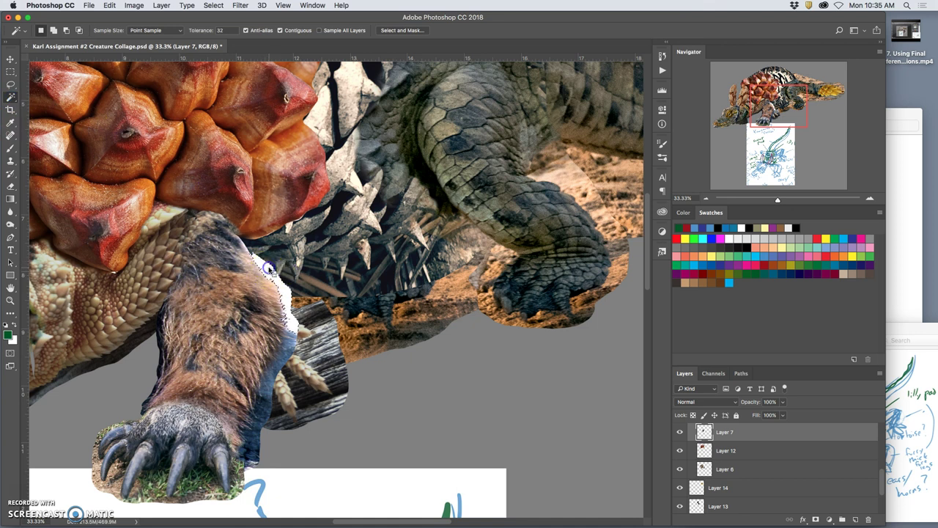
pyautogui.click(292, 325)
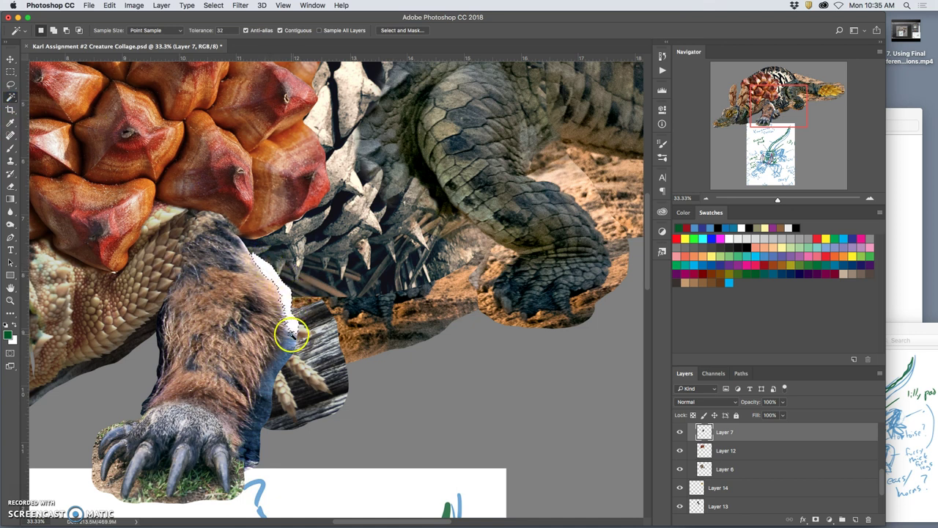
pyautogui.press('Delete')
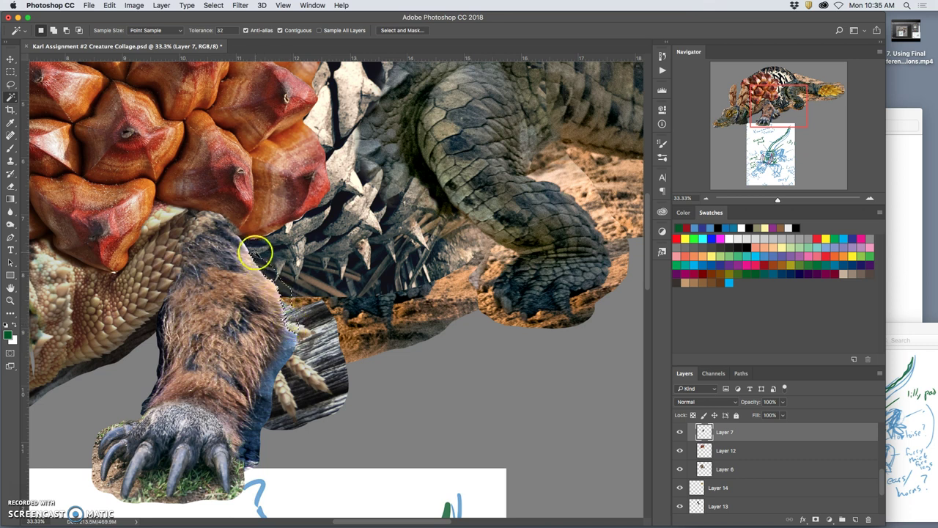
# Step: Erase along the fur's top edge so it blends into the pinecone shell
pyautogui.click(11, 185)
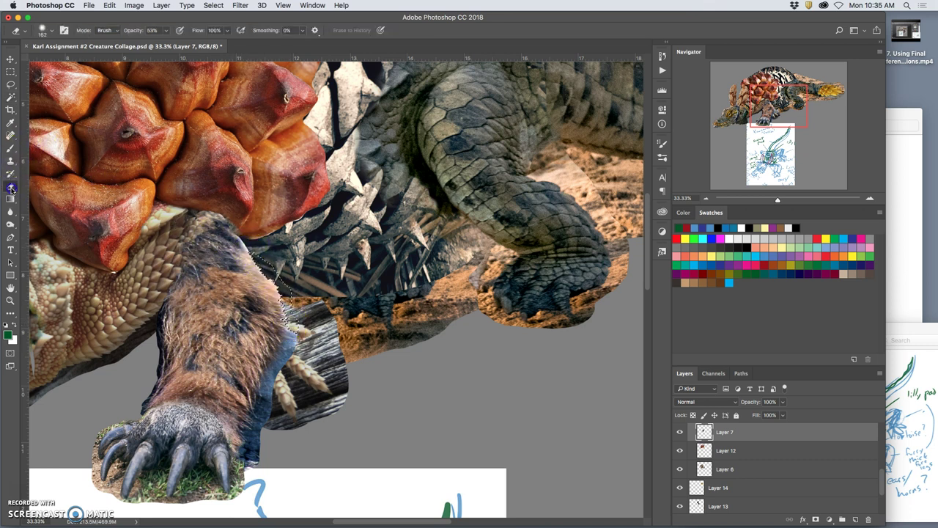
pyautogui.moveTo(52, 192)
pyautogui.mouseDown()
pyautogui.moveTo(203, 240)
pyautogui.moveTo(230, 229)
pyautogui.moveTo(247, 244)
pyautogui.mouseUp()
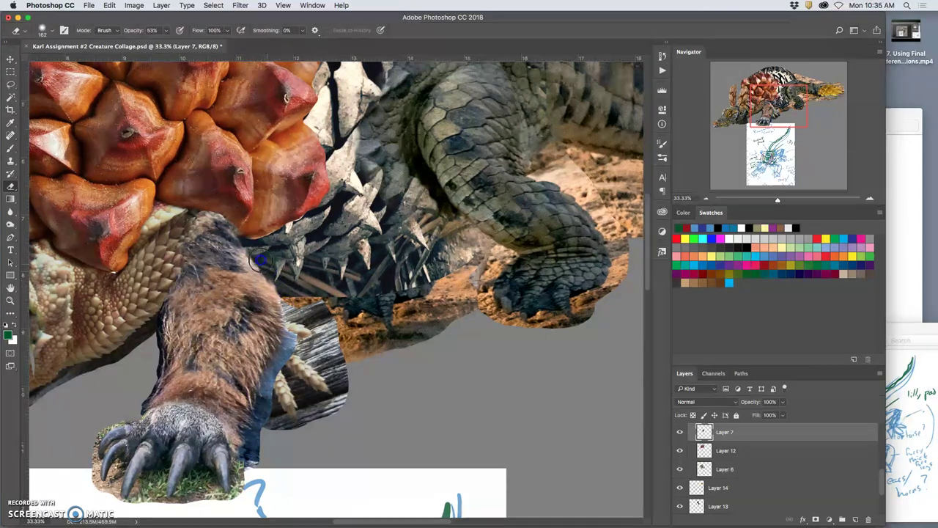
pyautogui.moveTo(264, 260)
pyautogui.mouseDown()
pyautogui.moveTo(312, 247)
pyautogui.moveTo(249, 255)
pyautogui.moveTo(227, 218)
pyautogui.moveTo(236, 217)
pyautogui.moveTo(191, 210)
pyautogui.moveTo(220, 210)
pyautogui.mouseUp()
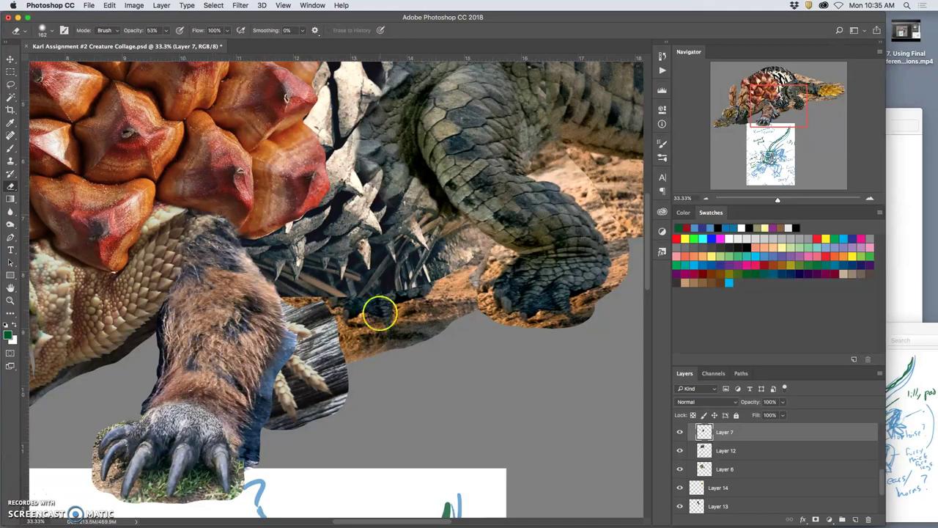
pyautogui.press('super+minus')
pyautogui.press('super+minus')
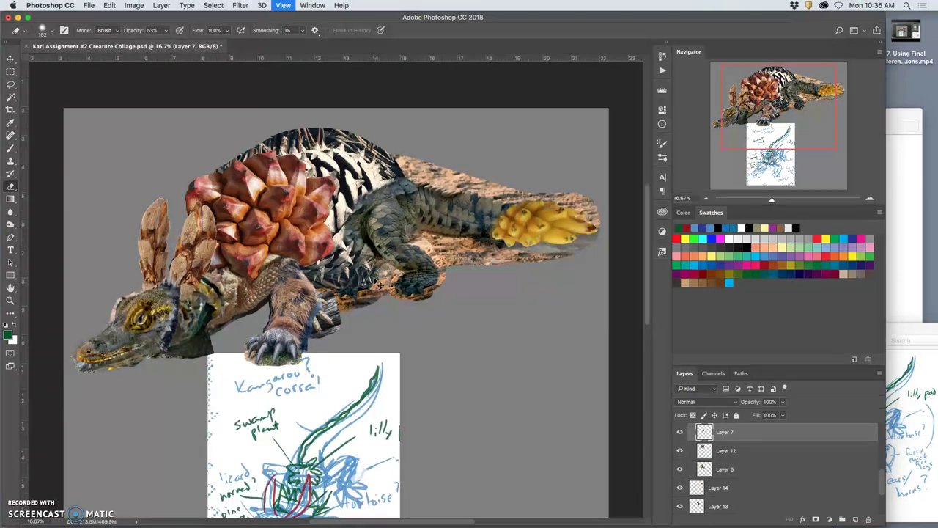
# Step: Lasso the dark spines above Layer 10's spiky back, delete them, and deselect
pyautogui.press('super+minus')
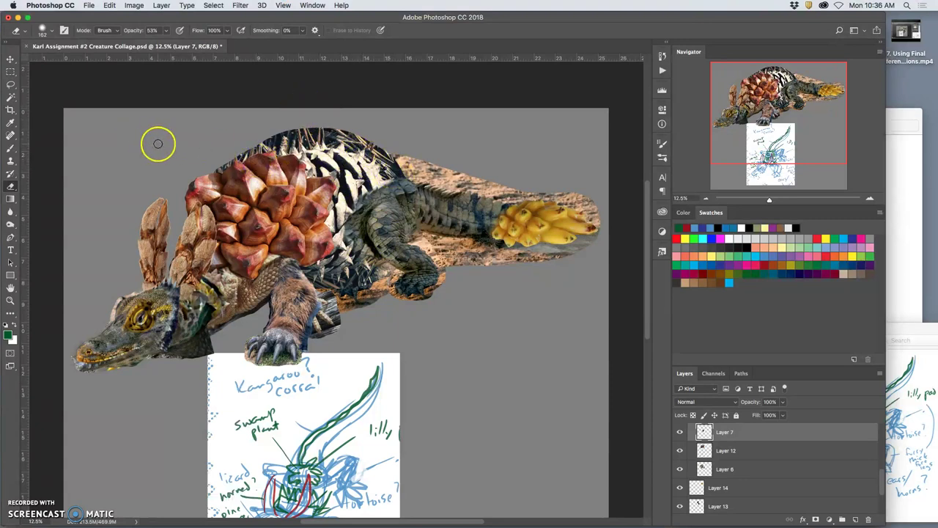
pyautogui.click(11, 84)
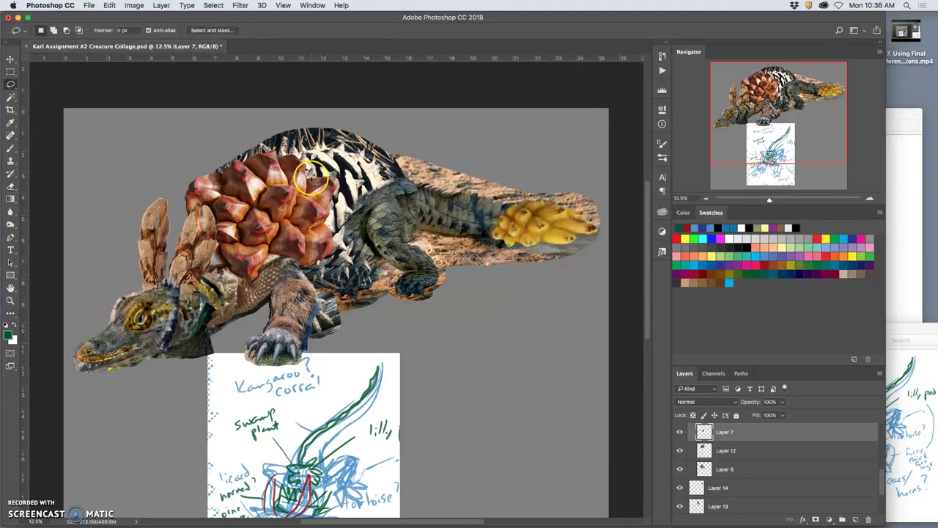
pyautogui.keyDown('super'); pyautogui.click(348, 164); pyautogui.keyUp('super')
pyautogui.scroll(5, 367, 157)
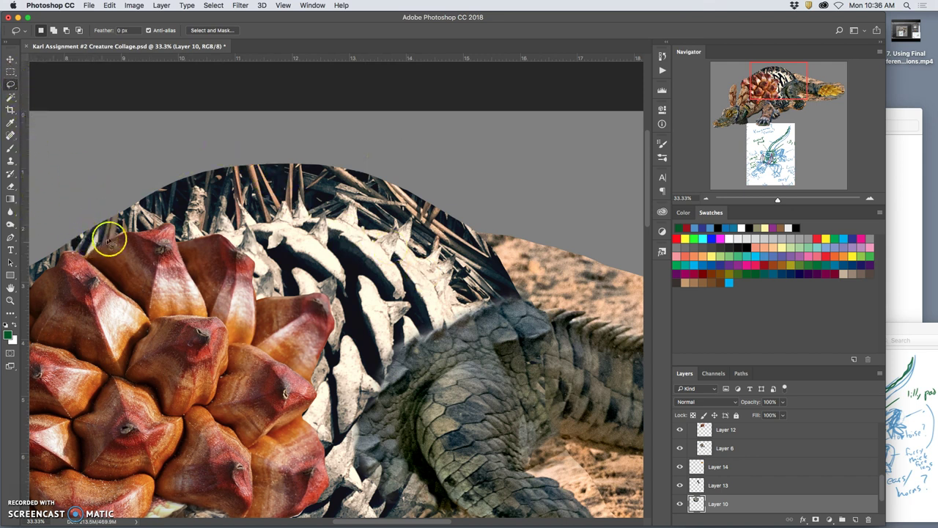
pyautogui.moveTo(49, 286); pyautogui.dragTo(66, 285)
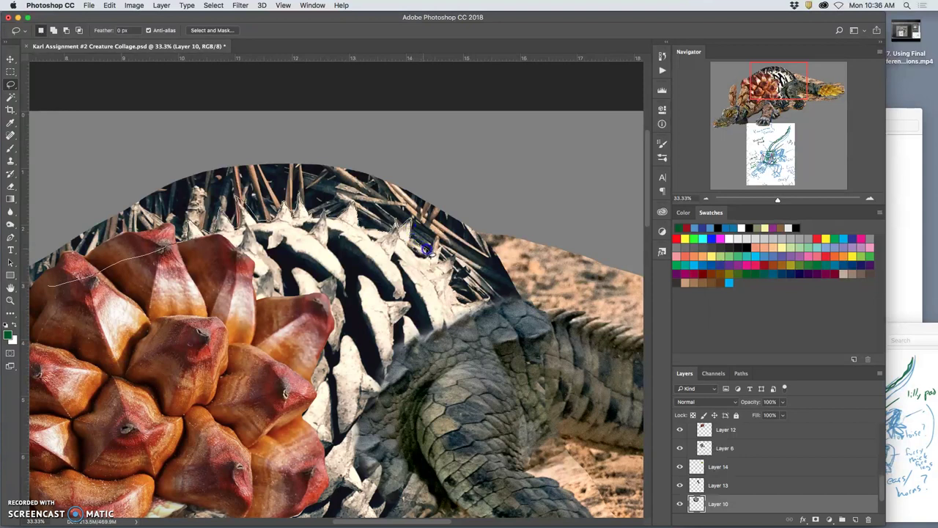
pyautogui.moveTo(451, 193)
pyautogui.mouseDown()
pyautogui.moveTo(423, 152)
pyautogui.moveTo(311, 125)
pyautogui.moveTo(188, 137)
pyautogui.moveTo(40, 211)
pyautogui.mouseUp()
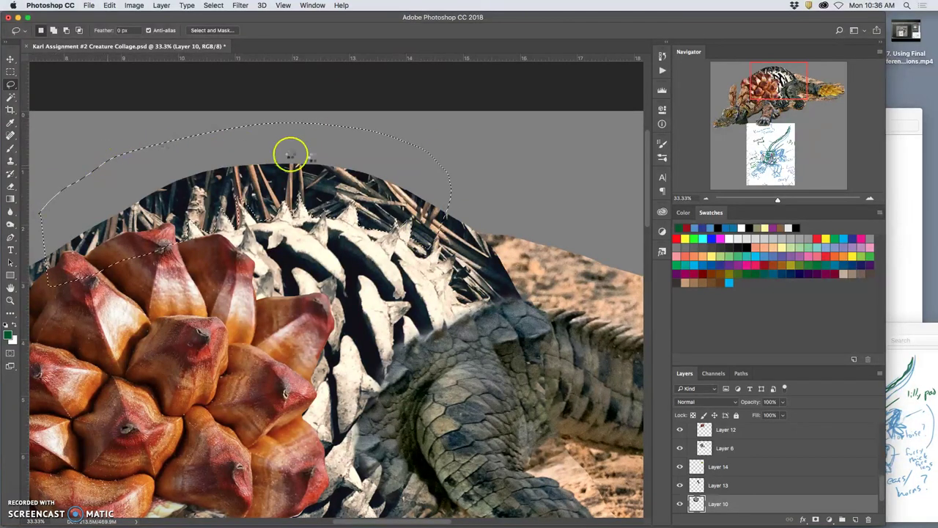
pyautogui.press('Delete')
pyautogui.press('super+d')
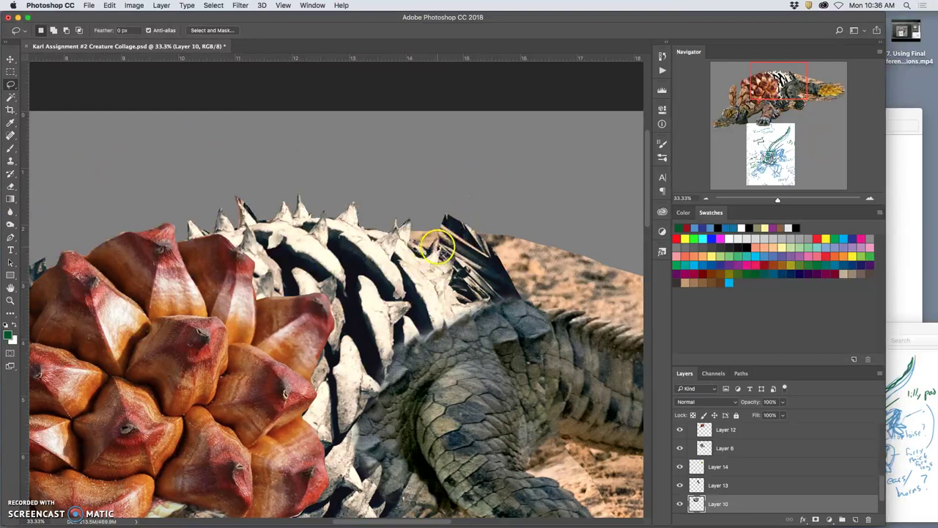
pyautogui.scroll(-3, 389, 190)
pyautogui.hscroll(3, 389, 190)
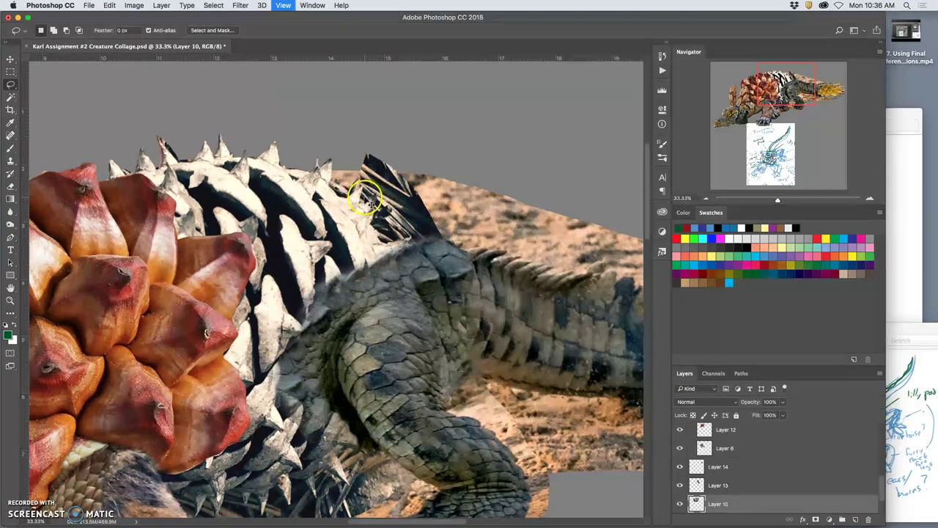
pyautogui.scroll(-2, 363, 198)
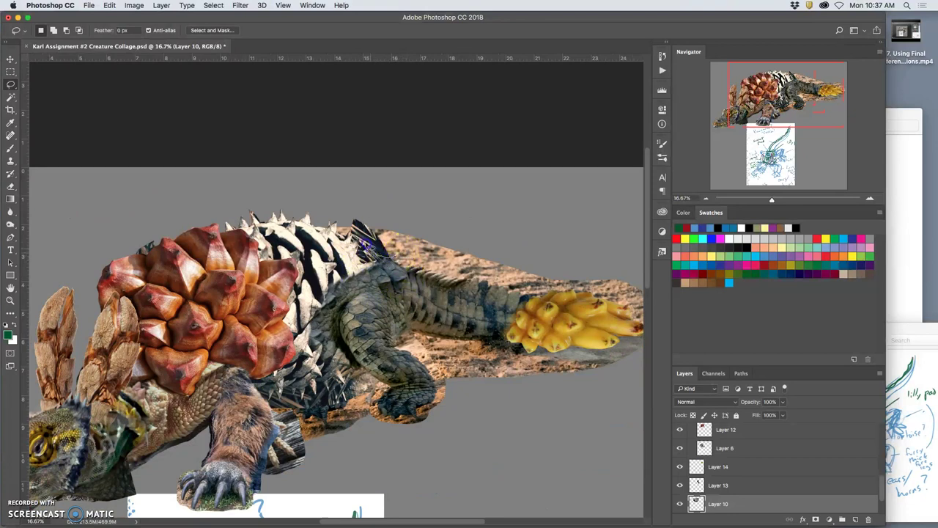
# Step: On Layer 6, lasso and delete the stray scrap beside the furry leg
pyautogui.moveTo(352, 206)
pyautogui.mouseDown()
pyautogui.moveTo(392, 220)
pyautogui.moveTo(433, 204)
pyautogui.moveTo(422, 315)
pyautogui.moveTo(410, 295)
pyautogui.moveTo(484, 221)
pyautogui.moveTo(450, 255)
pyautogui.moveTo(402, 340)
pyautogui.moveTo(359, 355)
pyautogui.mouseUp()
pyautogui.keyDown('super'); pyautogui.click(358, 355); pyautogui.keyUp('super')
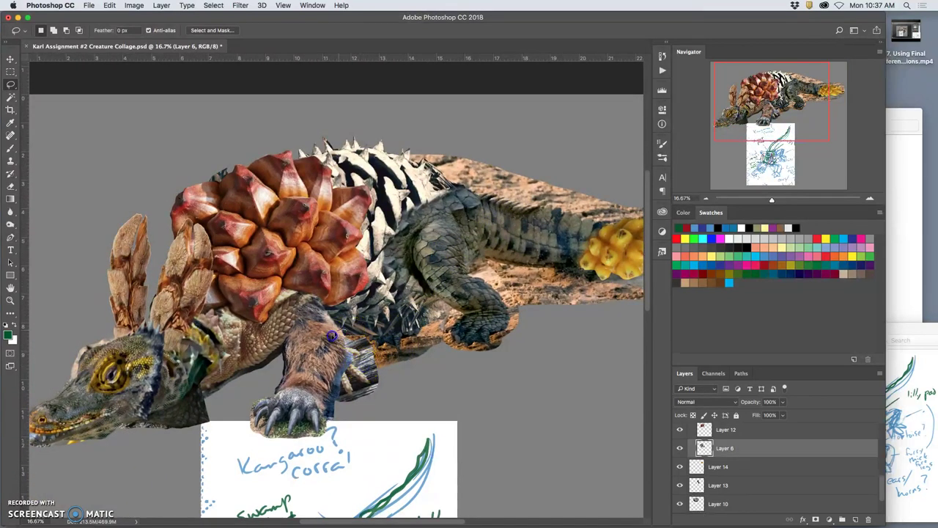
pyautogui.moveTo(374, 414); pyautogui.dragTo(382, 347)
pyautogui.press('Delete')
pyautogui.hotkey('ctrl', 'd')
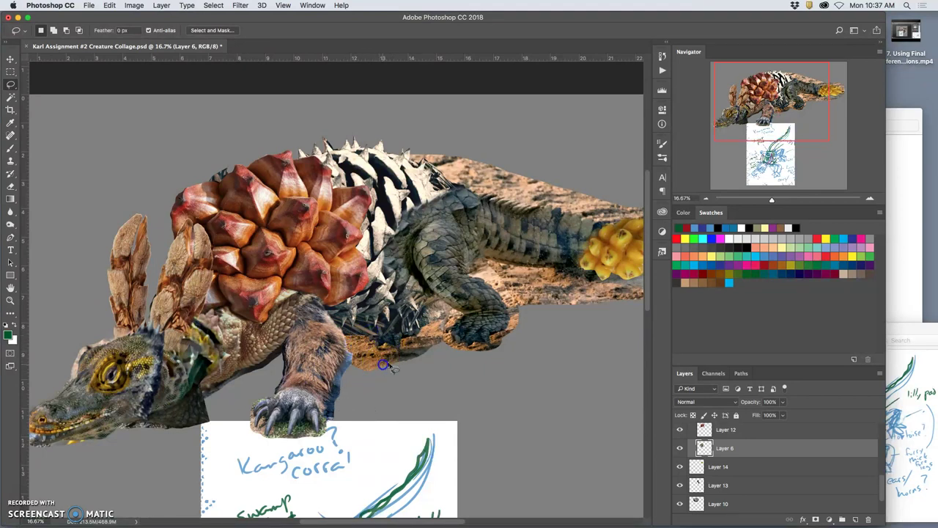
# Step: Try outlining the area under the chin on Layer 1, then zoom out to the whole creature
pyautogui.moveTo(410, 345); pyautogui.dragTo(476, 280)
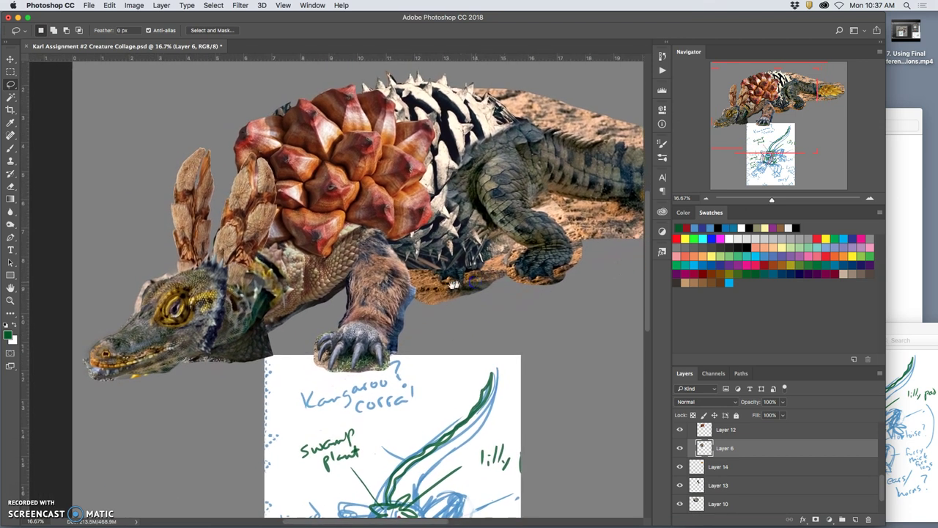
pyautogui.keyDown('super'); pyautogui.click(249, 354); pyautogui.keyUp('super')
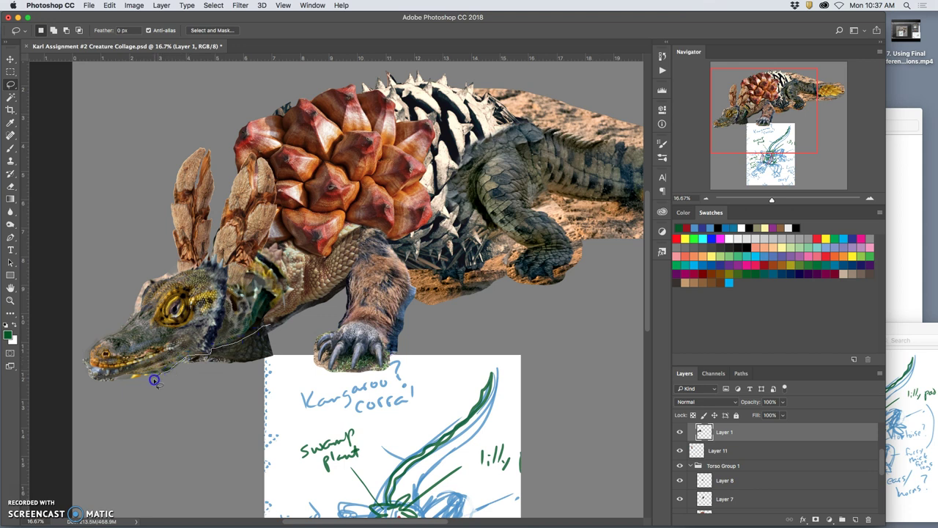
pyautogui.moveTo(281, 381)
pyautogui.mouseDown()
pyautogui.moveTo(300, 329)
pyautogui.moveTo(294, 337)
pyautogui.mouseUp()
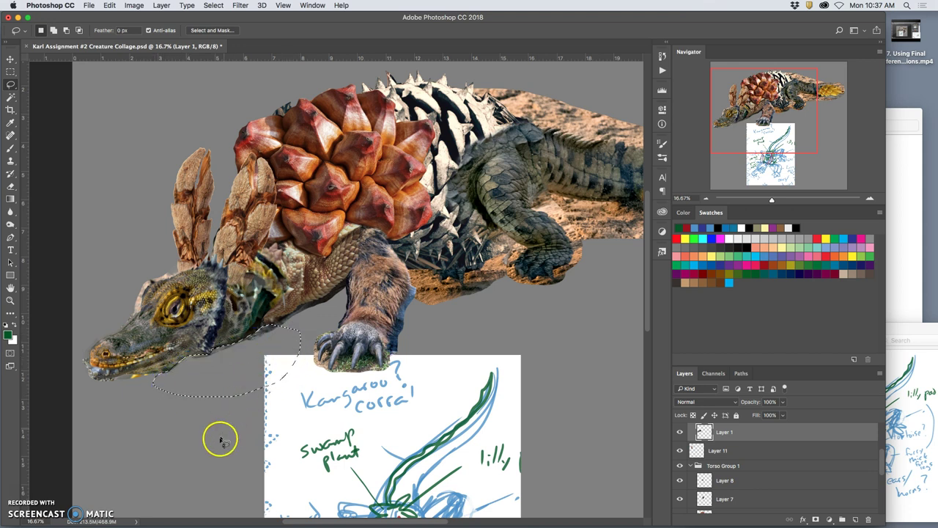
pyautogui.click(217, 455)
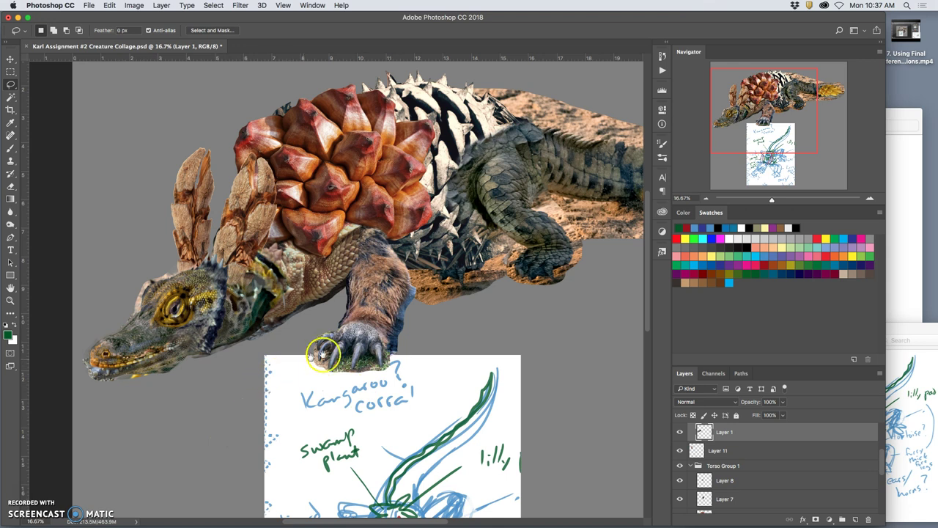
pyautogui.moveTo(508, 351); pyautogui.dragTo(398, 377)
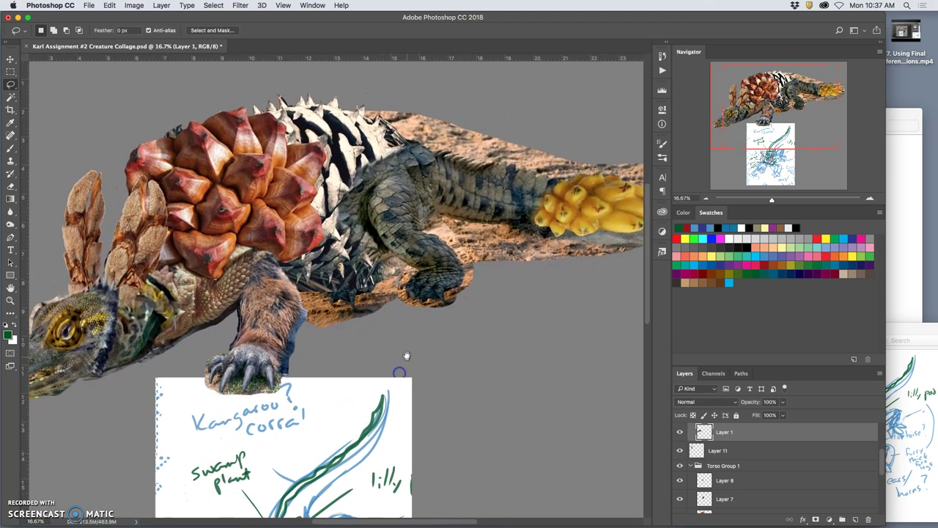
pyautogui.press('super+minus')
pyautogui.press('super+minus')
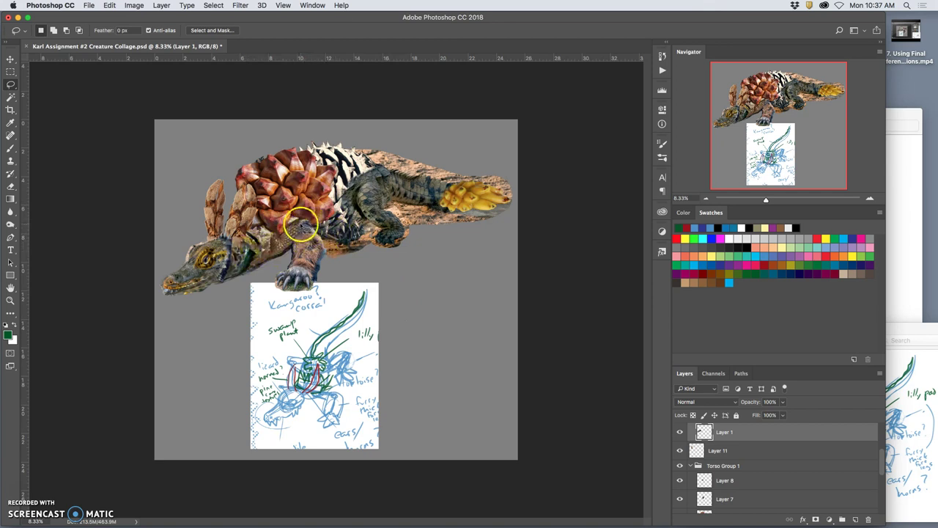
# Step: Select the Layer 11 ear piece and Cupressus cone copy layer together and nudge them into place
pyautogui.click(10, 58)
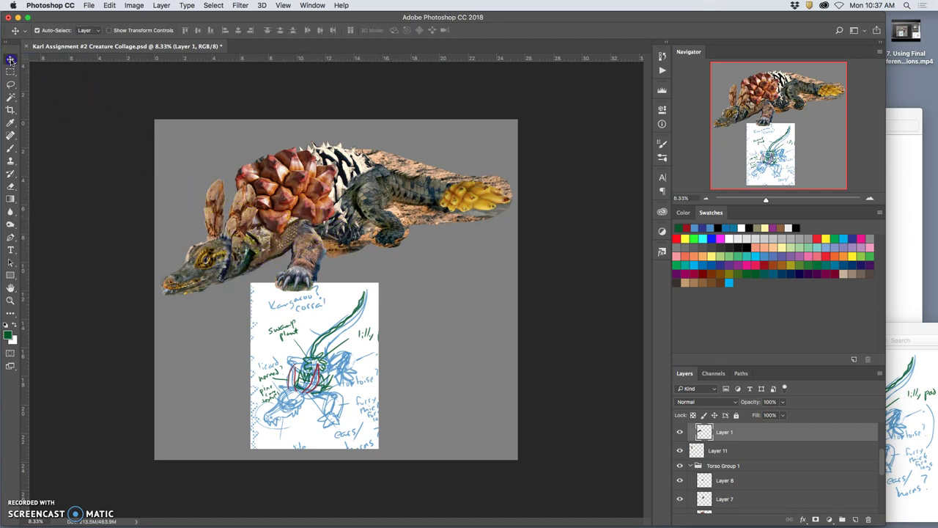
pyautogui.click(211, 203)
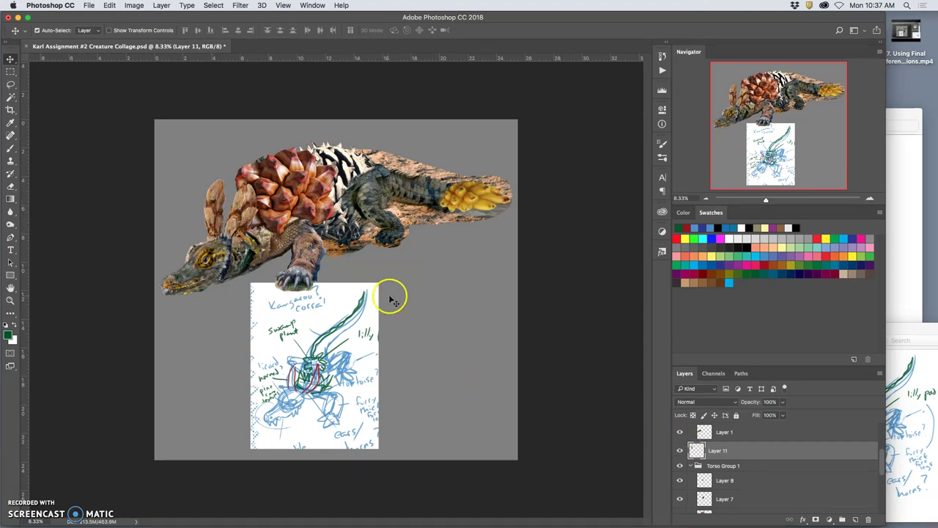
pyautogui.moveTo(257, 218); pyautogui.dragTo(235, 220)
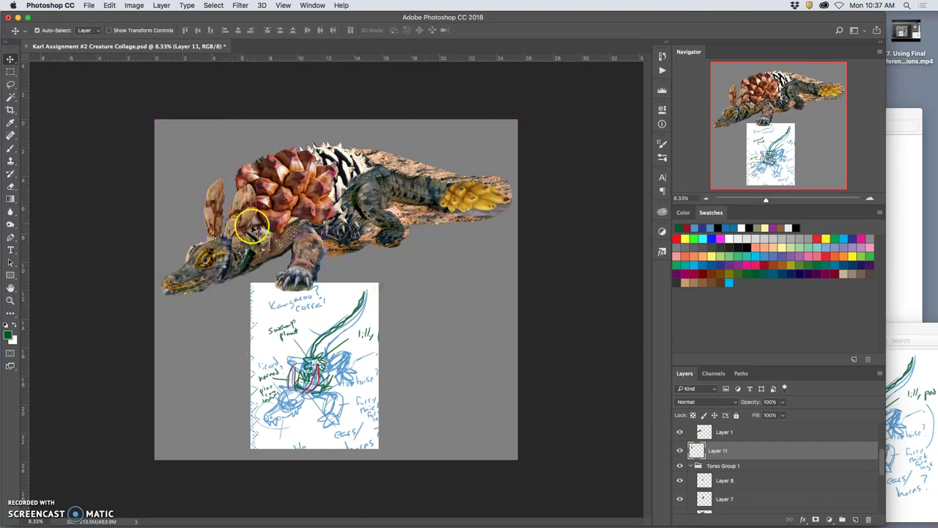
pyautogui.scroll(-4, 754, 494)
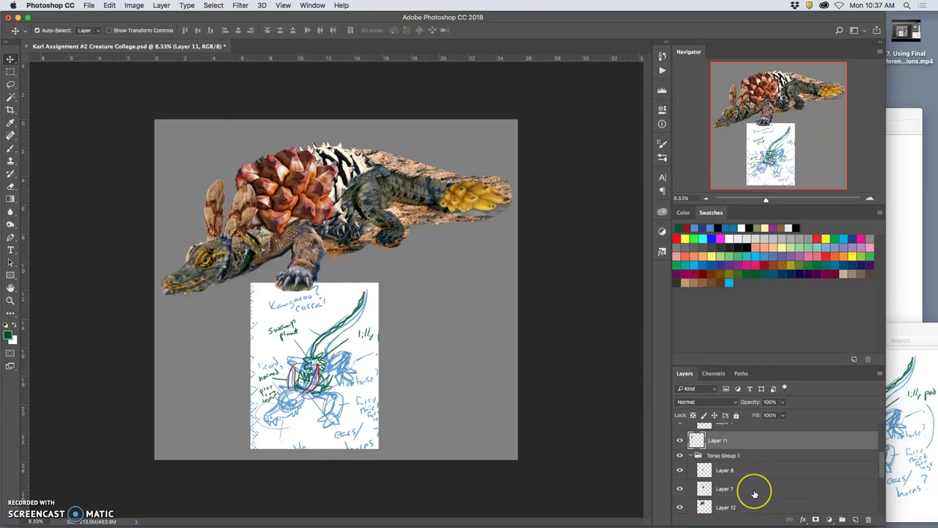
pyautogui.scroll(-2, 755, 493)
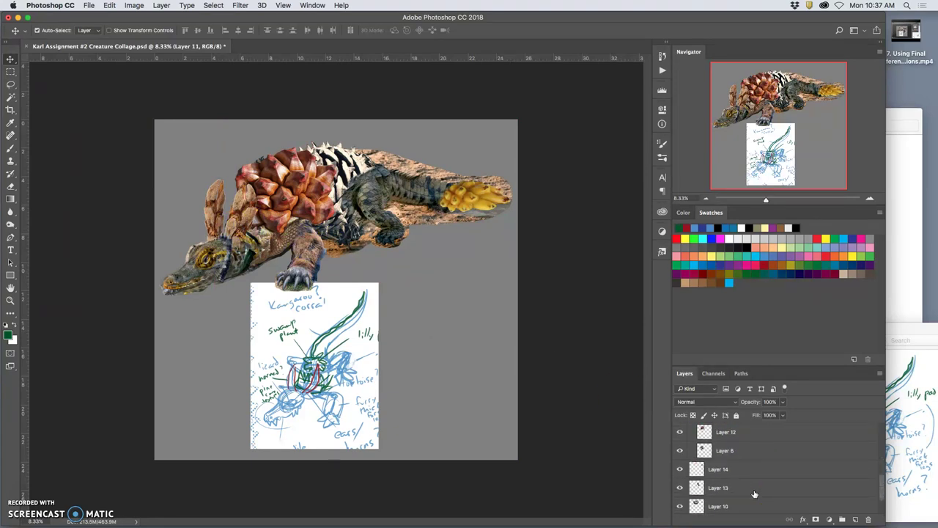
pyautogui.scroll(5, 746, 486)
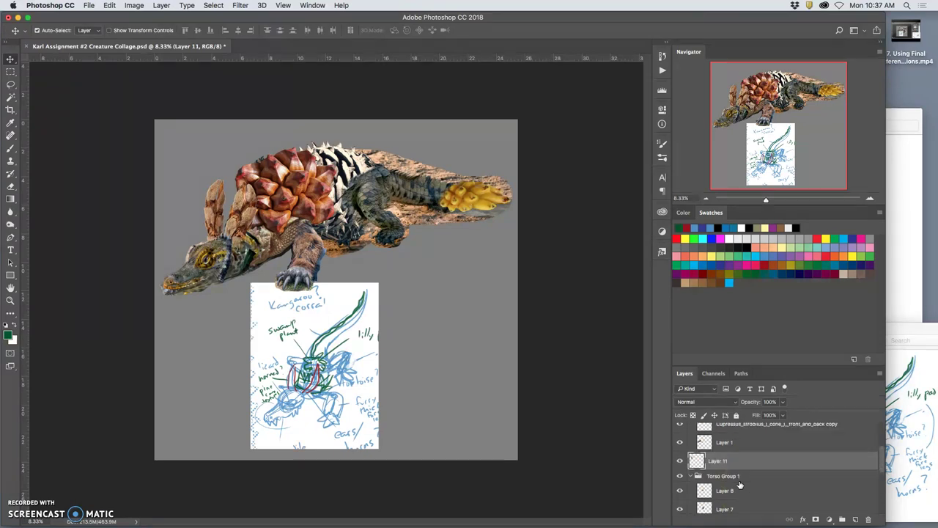
pyautogui.click(236, 208)
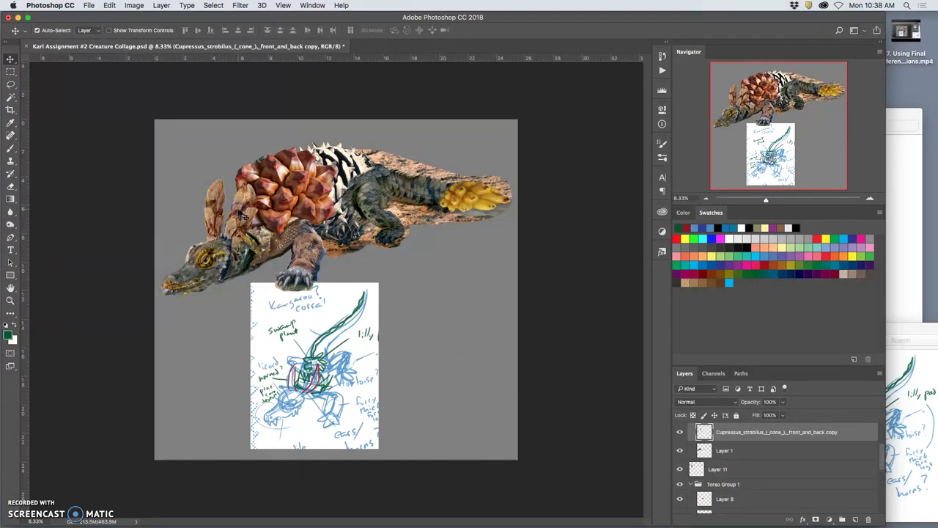
pyautogui.keyDown('super'); pyautogui.click(731, 469); pyautogui.keyUp('super')
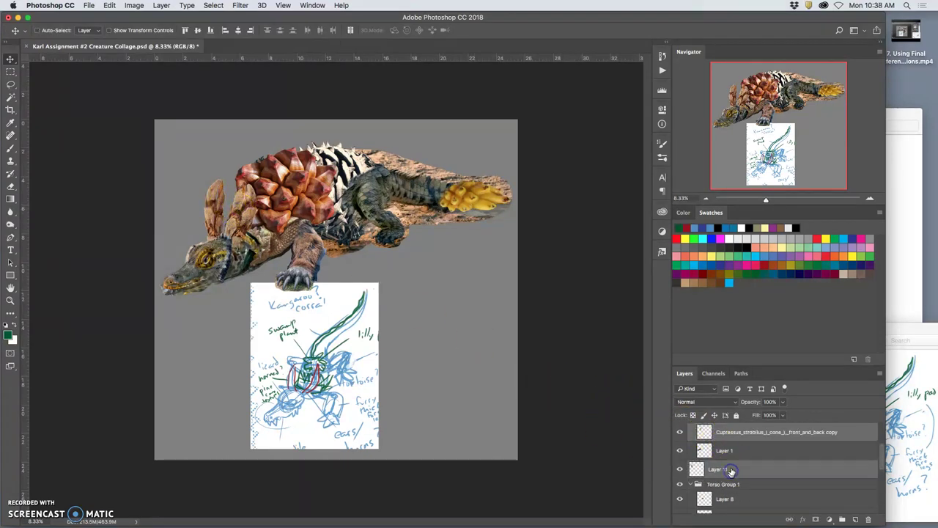
pyautogui.click(132, 6)
pyautogui.click(315, 113)
pyautogui.moveTo(223, 206)
pyautogui.mouseDown()
pyautogui.moveTo(235, 210)
pyautogui.moveTo(231, 220)
pyautogui.mouseUp()
# Step: Scale the ear pieces up slightly and rotate them about -4 degrees
pyautogui.press('super+t')
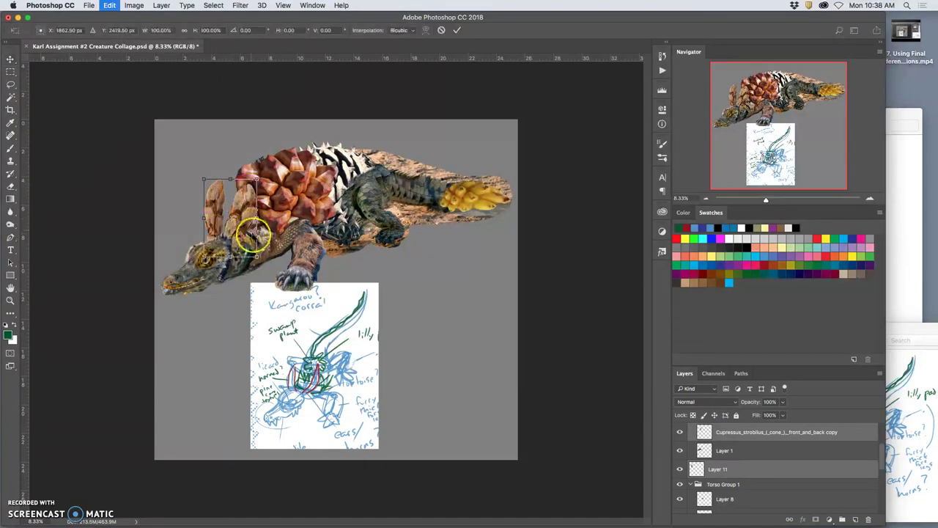
pyautogui.moveTo(203, 258); pyautogui.dragTo(202, 259)
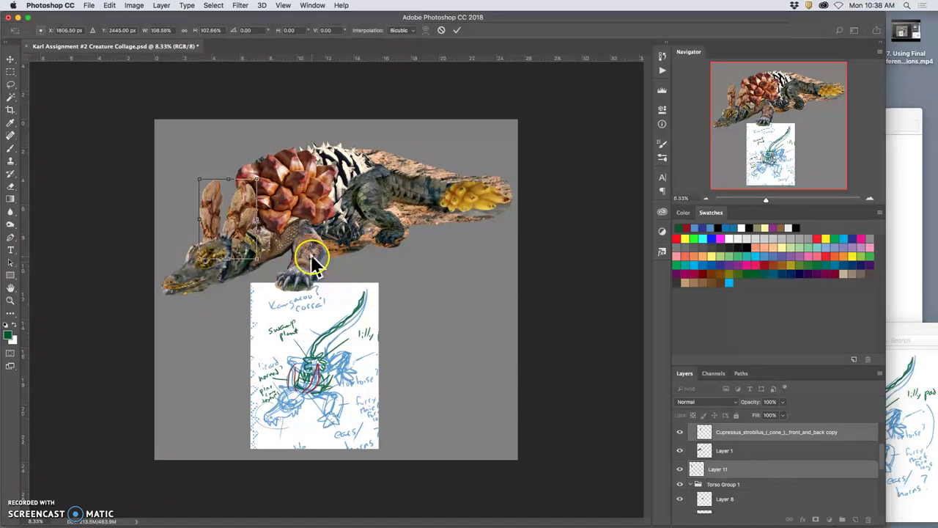
pyautogui.rightClick(248, 242)
pyautogui.click(266, 271)
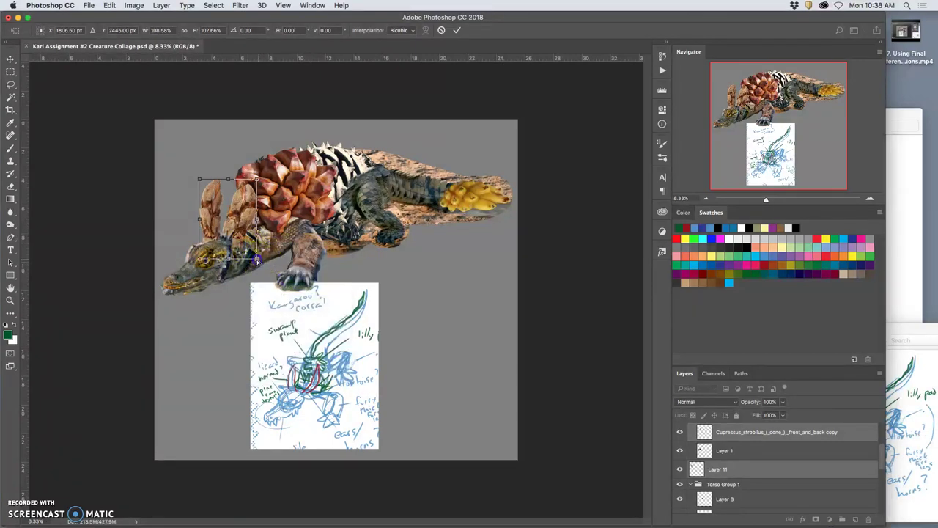
pyautogui.moveTo(258, 255); pyautogui.dragTo(253, 260)
pyautogui.click(278, 253)
pyautogui.press('Return')
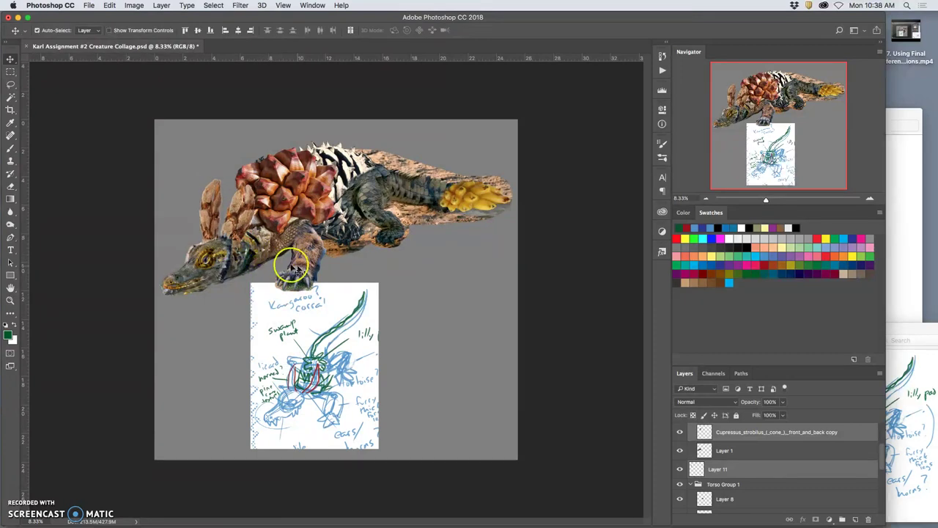
# Step: Zoom in and start a free transform on the Cupressus cone copy layer alone
pyautogui.press('super+plus')
pyautogui.press('super+plus')
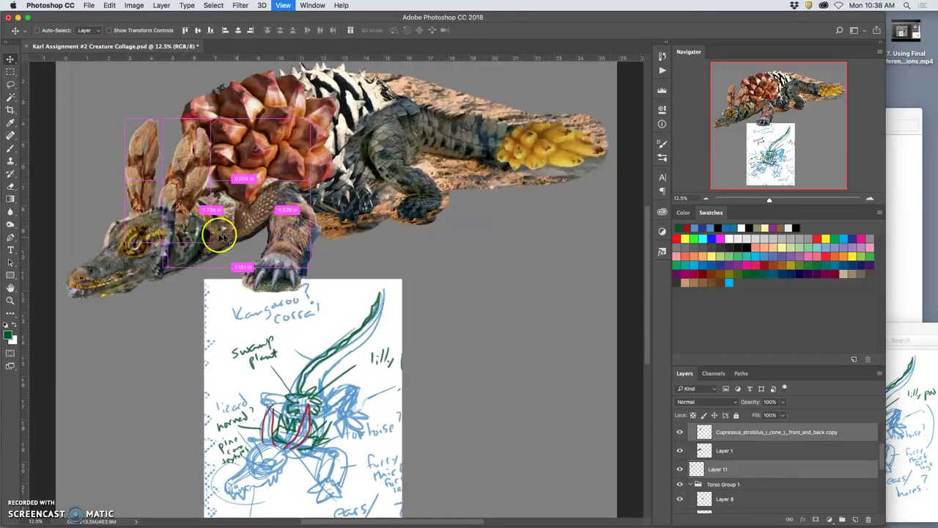
pyautogui.scroll(5, 220, 238)
pyautogui.click(203, 173)
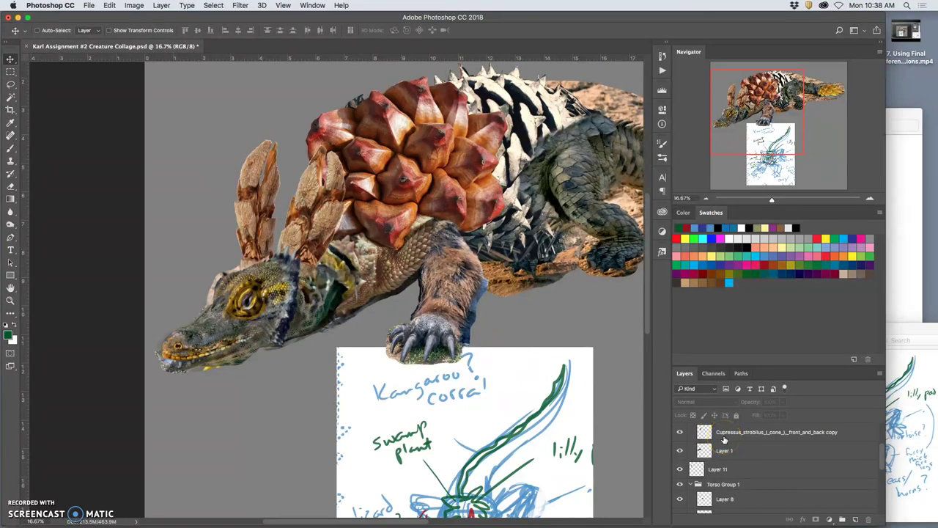
pyautogui.moveTo(724, 438); pyautogui.dragTo(729, 463)
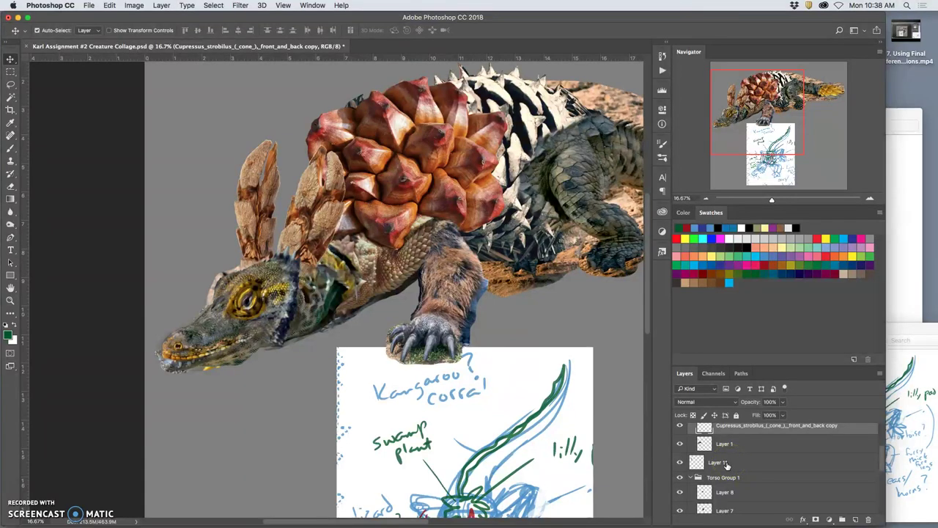
pyautogui.scroll(2, 749, 458)
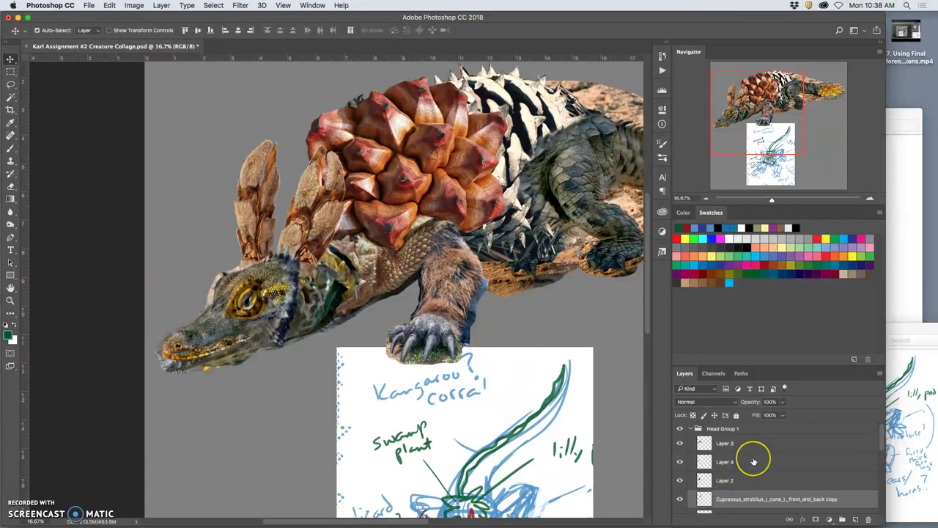
pyautogui.click(728, 461)
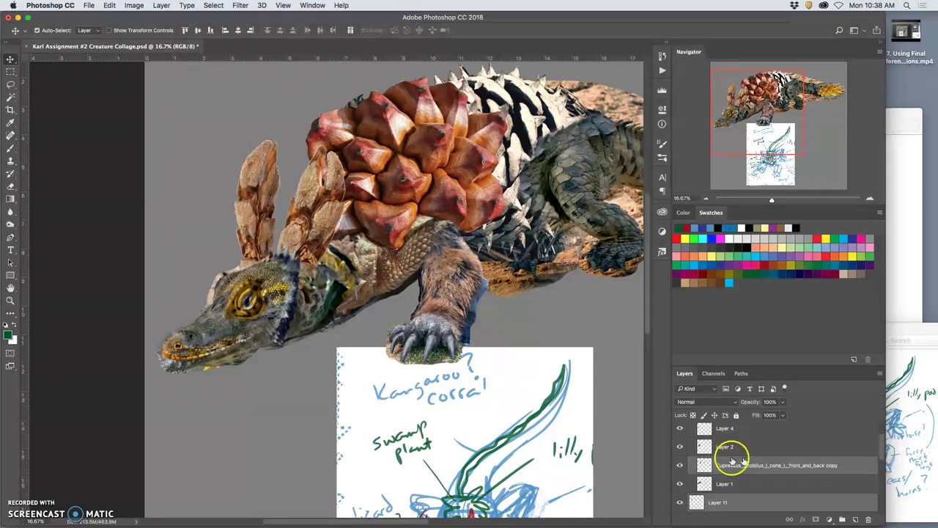
pyautogui.press('super+t')
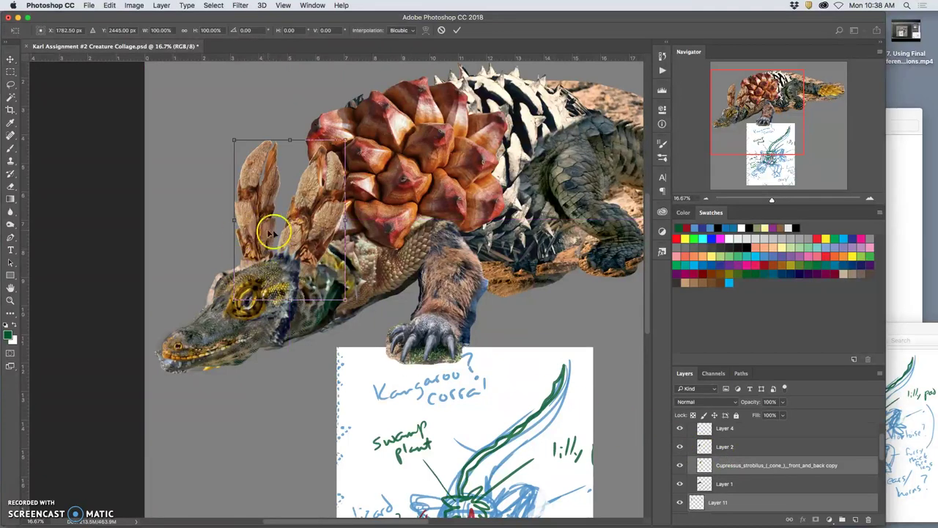
# Step: Commit the cone transform, merge Layer 11 down, and toggle the pinecone layer to compare
pyautogui.press('Return')
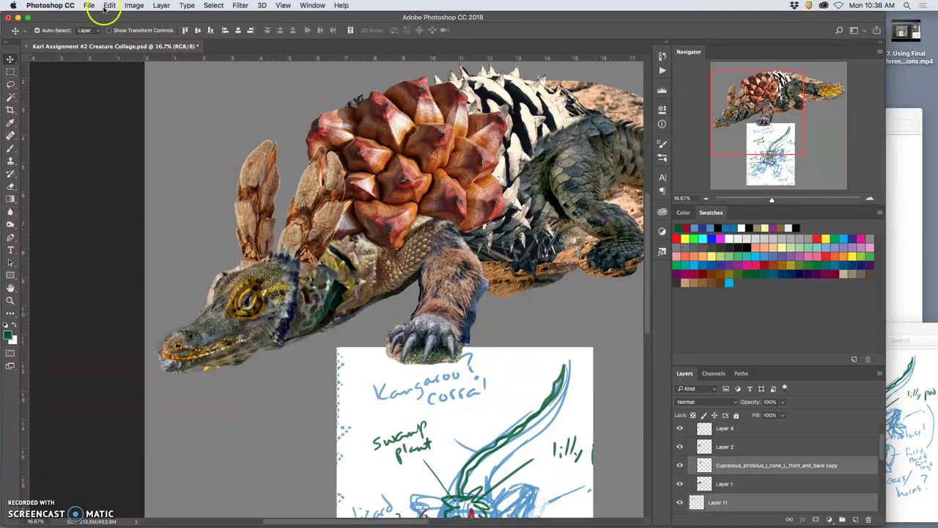
pyautogui.click(161, 5)
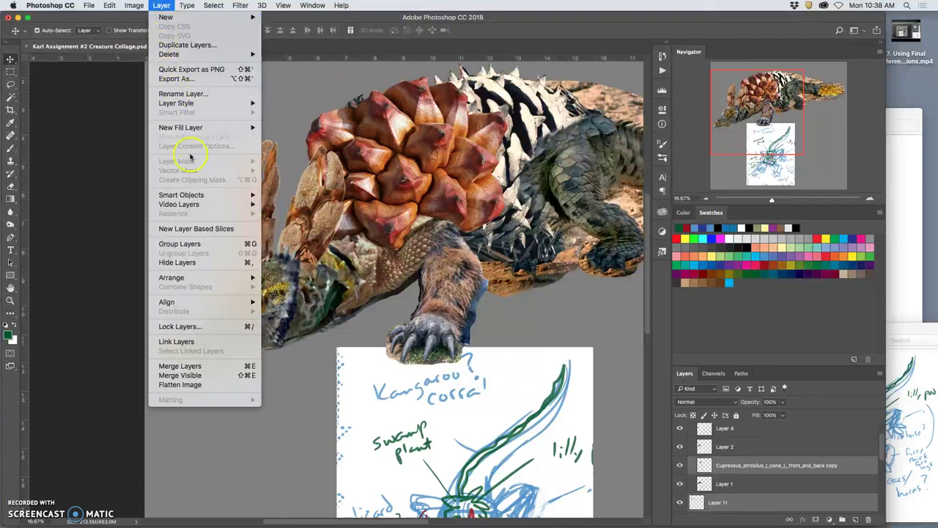
pyautogui.click(213, 365)
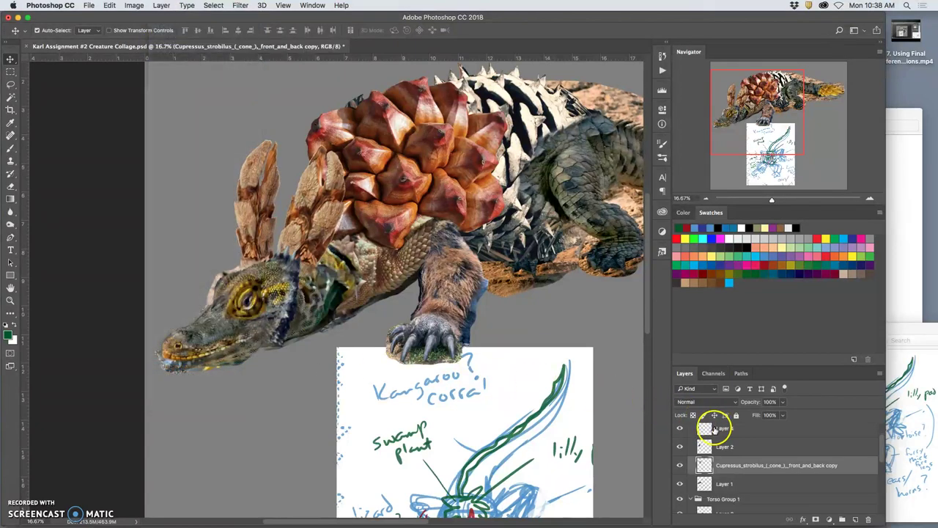
pyautogui.click(680, 465)
pyautogui.click(680, 465)
pyautogui.click(680, 467)
pyautogui.click(680, 466)
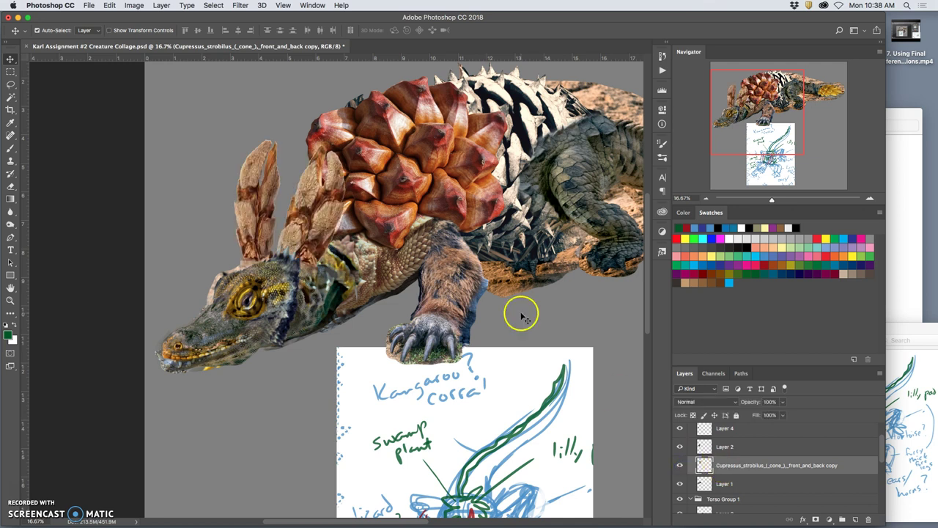
# Step: Apply Levels to the pinecone layer with midtones 0.94 and output white 240
pyautogui.click(134, 5)
pyautogui.moveTo(166, 33)
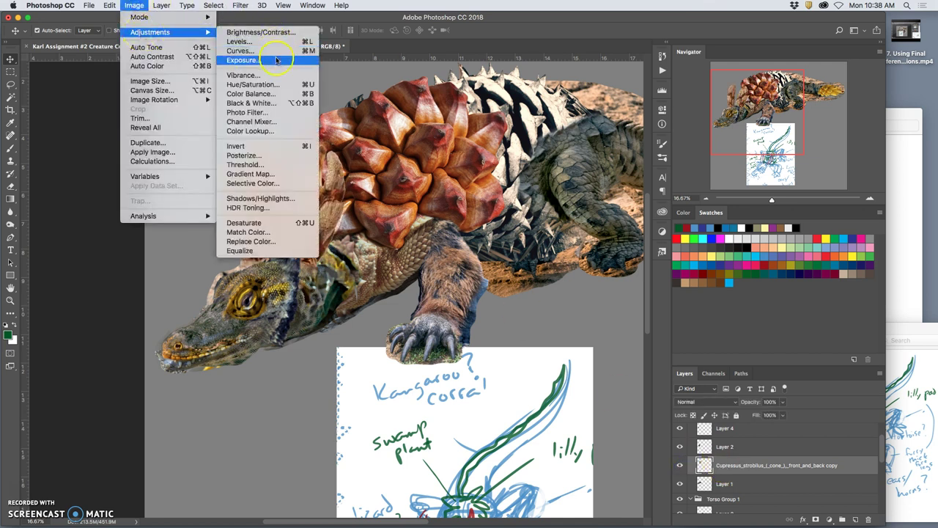
pyautogui.click(239, 42)
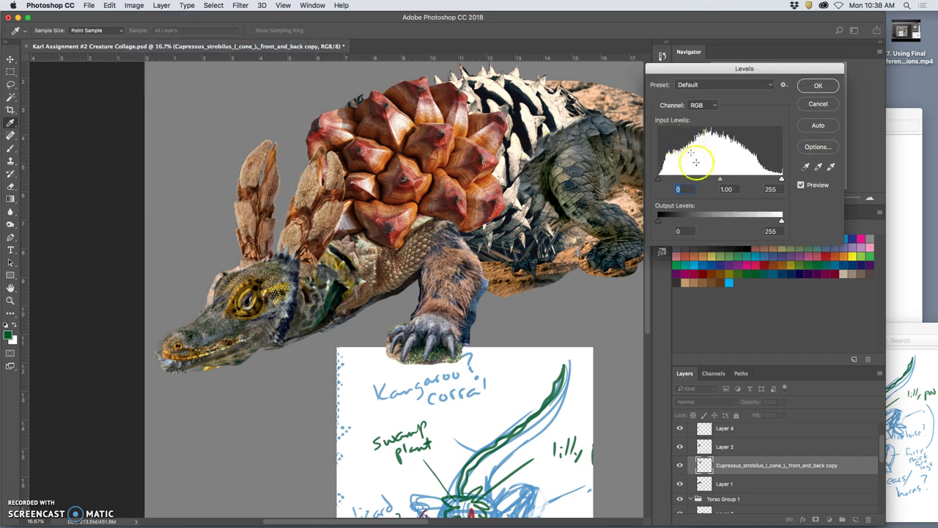
pyautogui.moveTo(720, 179)
pyautogui.mouseDown()
pyautogui.moveTo(733, 179)
pyautogui.moveTo(724, 179)
pyautogui.mouseUp()
pyautogui.moveTo(781, 220); pyautogui.dragTo(770, 222)
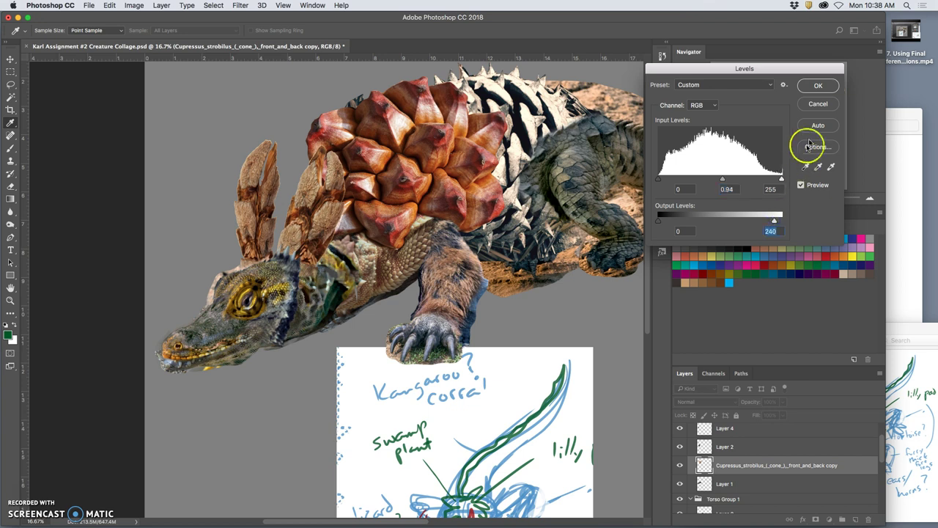
pyautogui.click(818, 85)
# Step: In Color Balance, set the pinecone's midtones to -44/-9/+22
pyautogui.click(134, 6)
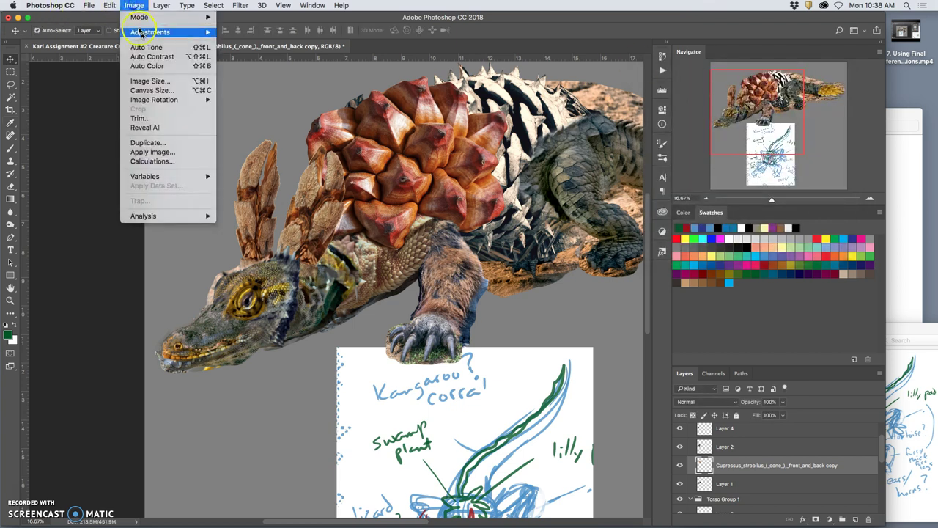
pyautogui.moveTo(146, 32)
pyautogui.click(281, 94)
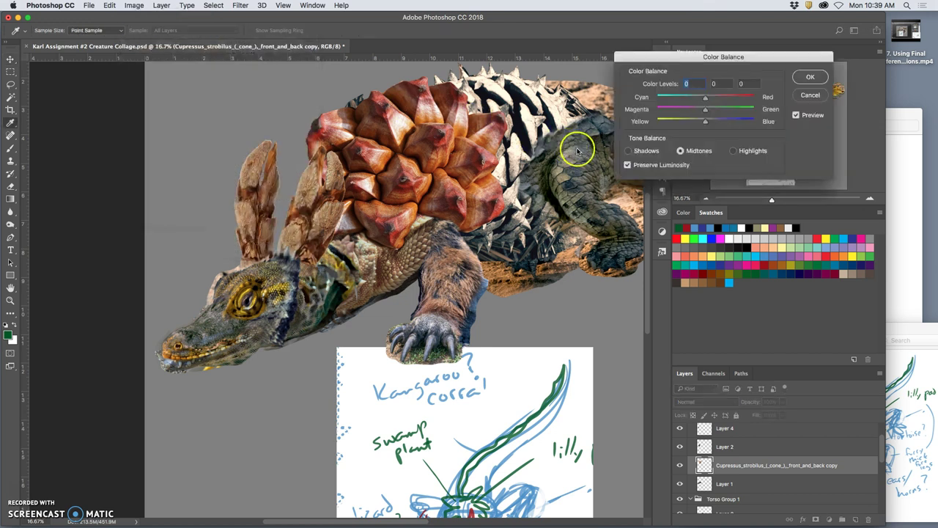
pyautogui.moveTo(706, 109); pyautogui.dragTo(704, 111)
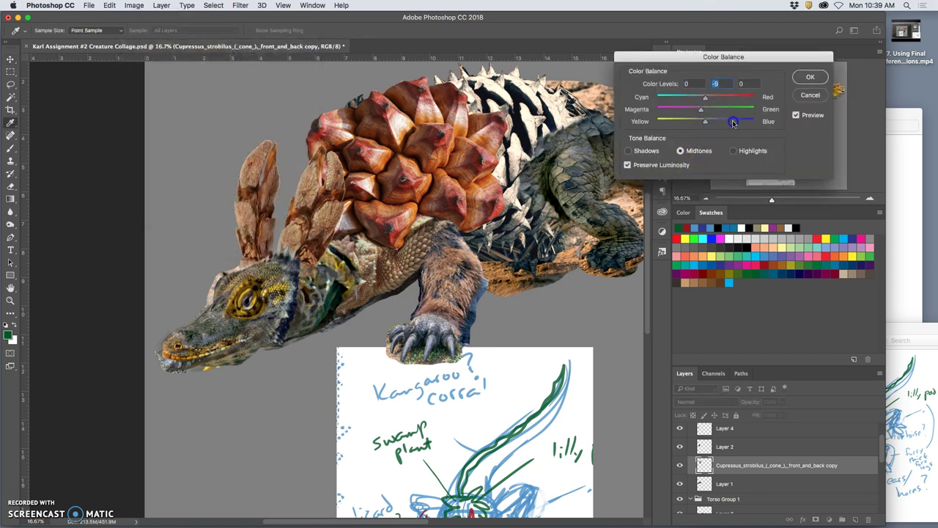
pyautogui.moveTo(724, 123); pyautogui.dragTo(713, 123)
pyautogui.moveTo(705, 97); pyautogui.dragTo(685, 101)
# Step: Set highlights to 0/0/-20 and shadows to -9/0/+10, then confirm the Color Balance
pyautogui.click(734, 150)
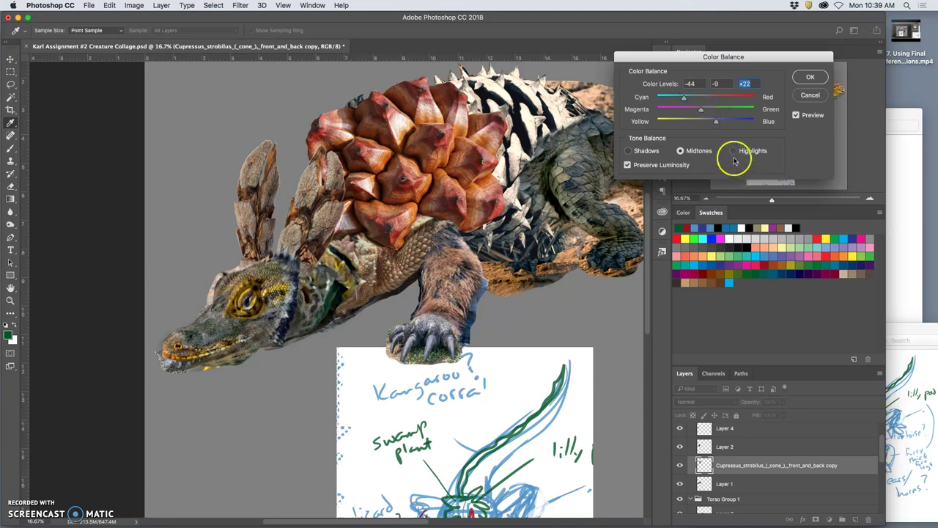
pyautogui.click(705, 123)
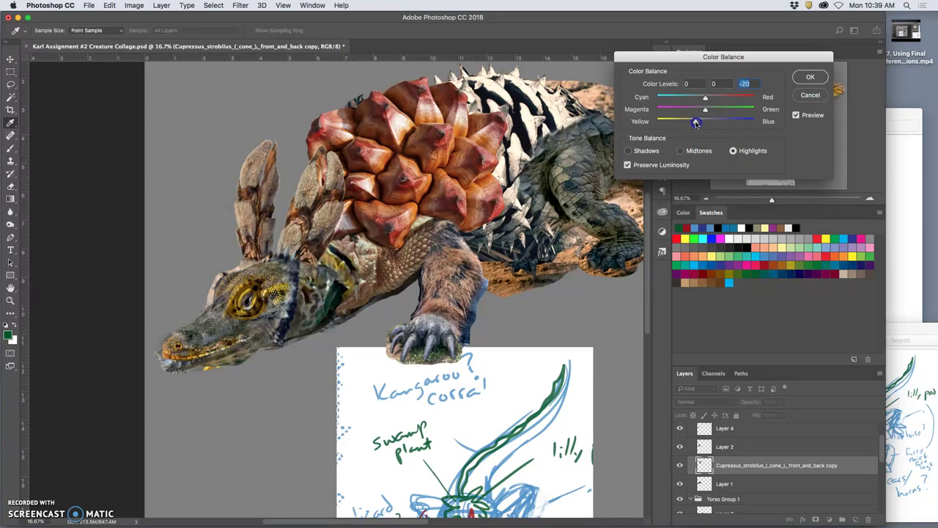
pyautogui.click(629, 150)
pyautogui.moveTo(689, 125); pyautogui.dragTo(717, 123)
pyautogui.click(701, 100)
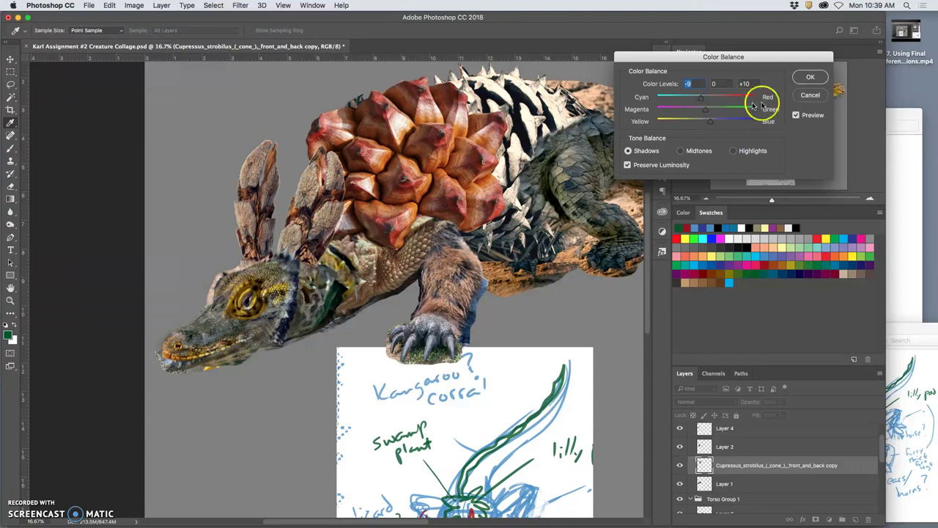
pyautogui.click(812, 77)
pyautogui.click(635, 176)
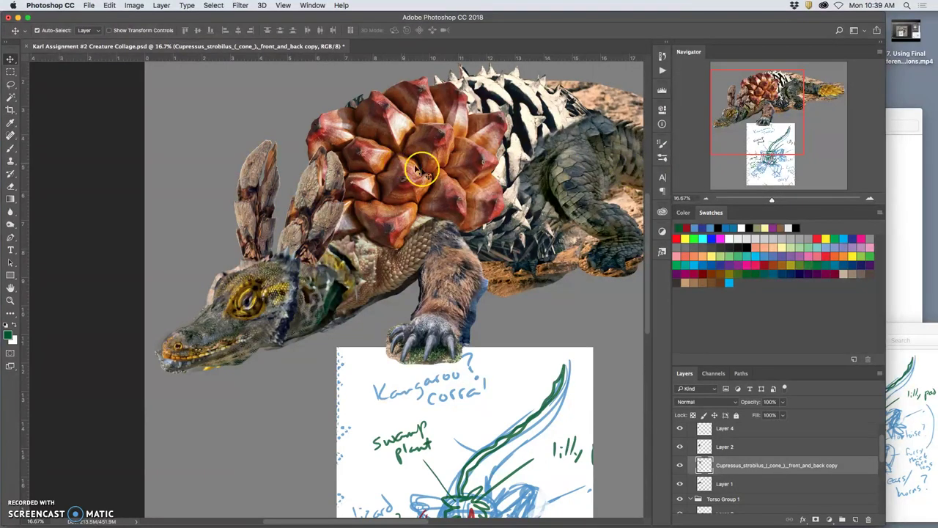
# Step: Select Layer 6 and apply Levels with midtone gamma 0.79 and output white 232
pyautogui.hscroll(3, 439, 184)
pyautogui.click(344, 275)
pyautogui.click(833, 497)
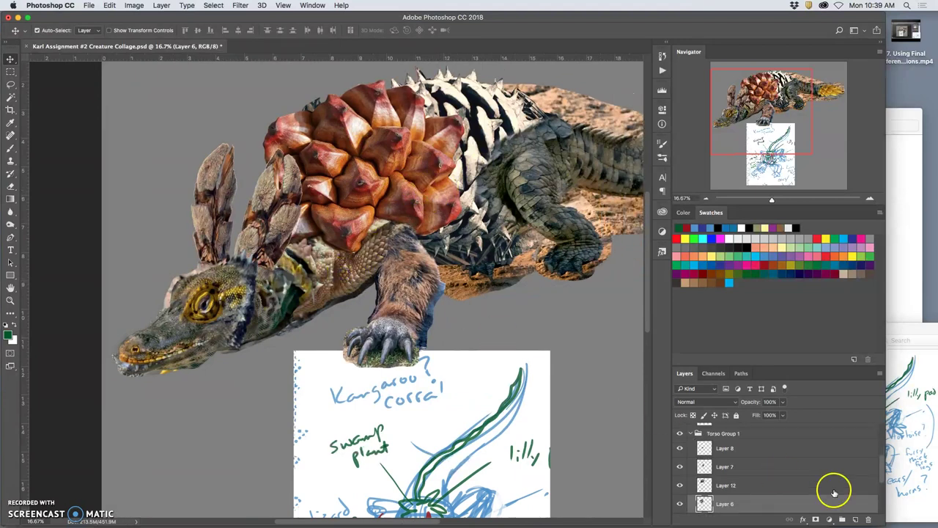
pyautogui.click(135, 6)
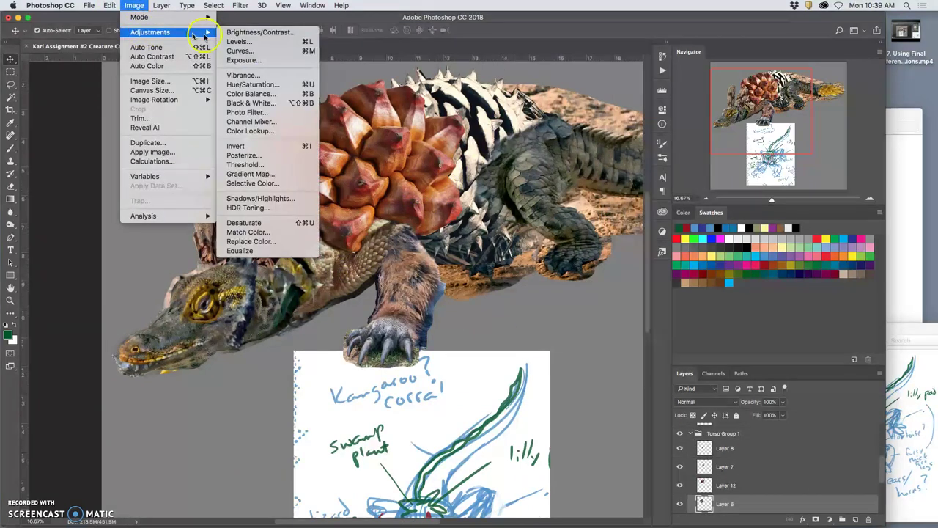
pyautogui.click(368, 267)
pyautogui.press('super+l')
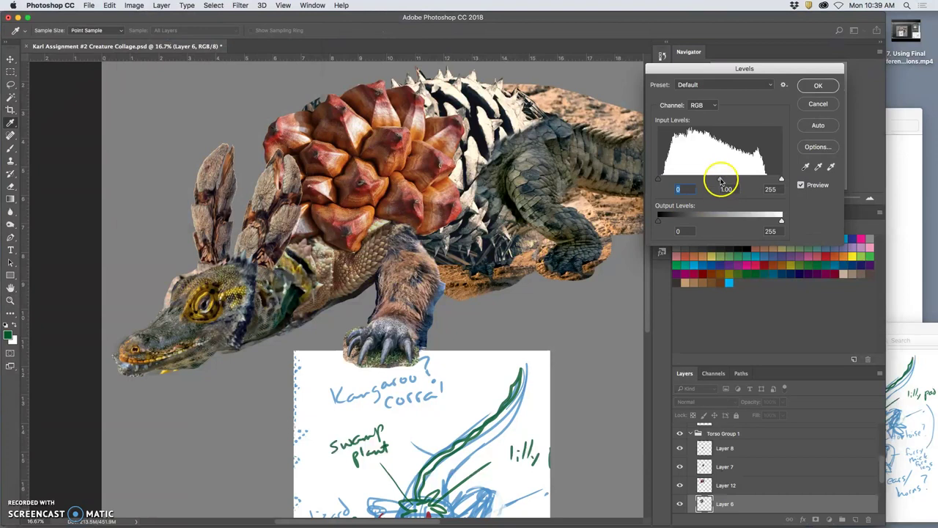
pyautogui.moveTo(725, 181); pyautogui.dragTo(735, 181)
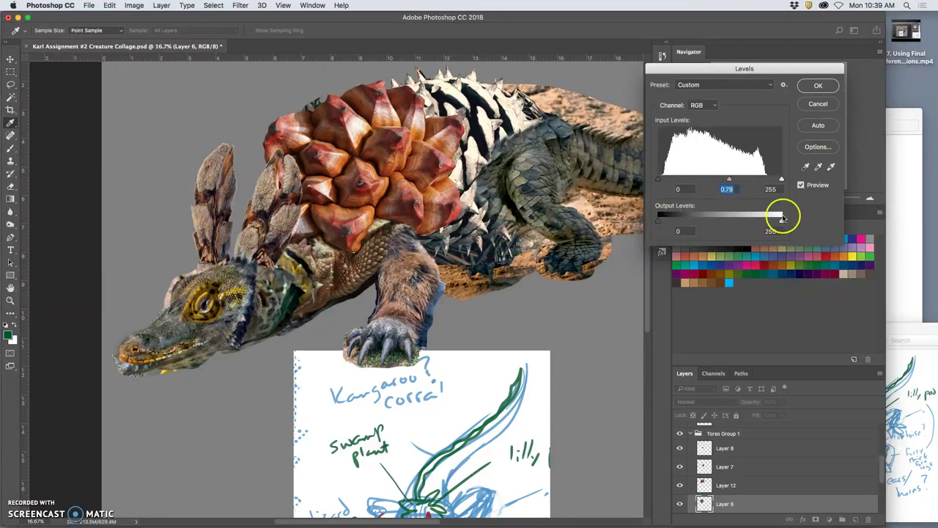
pyautogui.moveTo(781, 221); pyautogui.dragTo(767, 221)
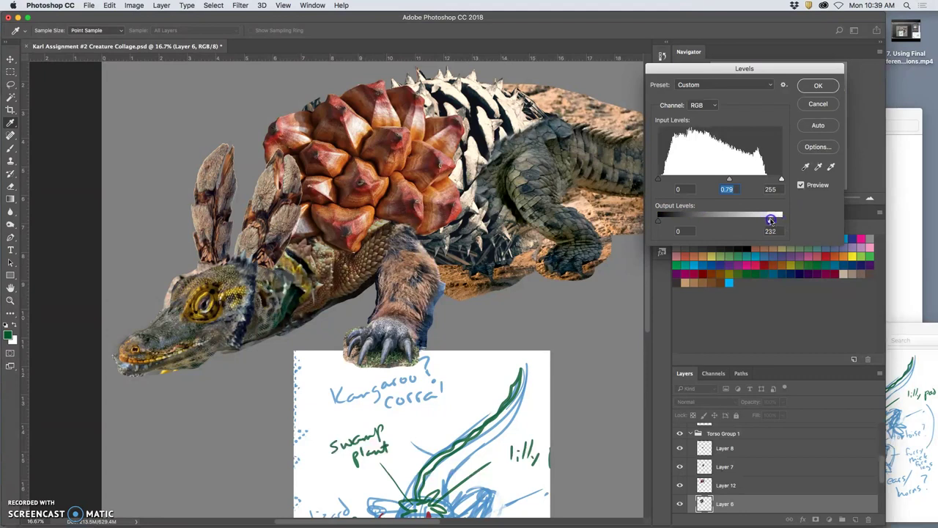
pyautogui.click(818, 85)
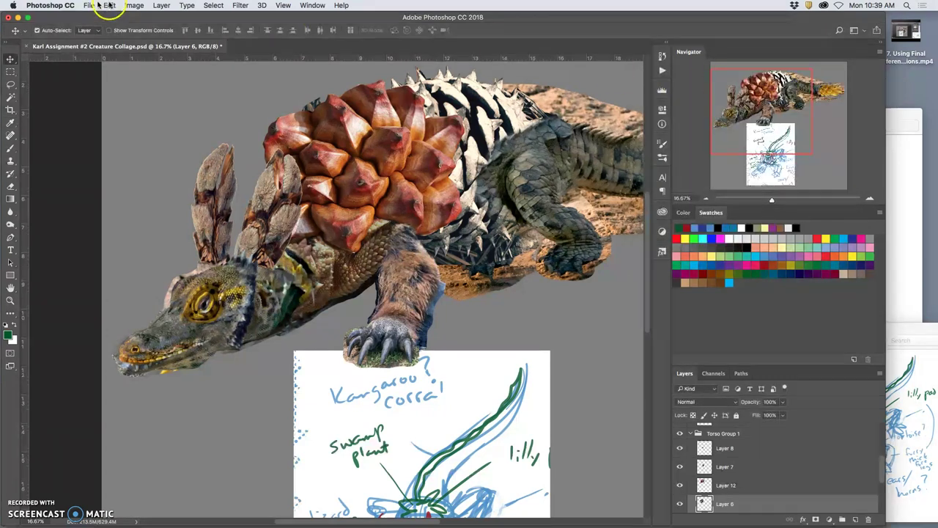
# Step: Apply Color Balance midtones -14/+16/+26 to Layer 6
pyautogui.click(134, 5)
pyautogui.moveTo(150, 32)
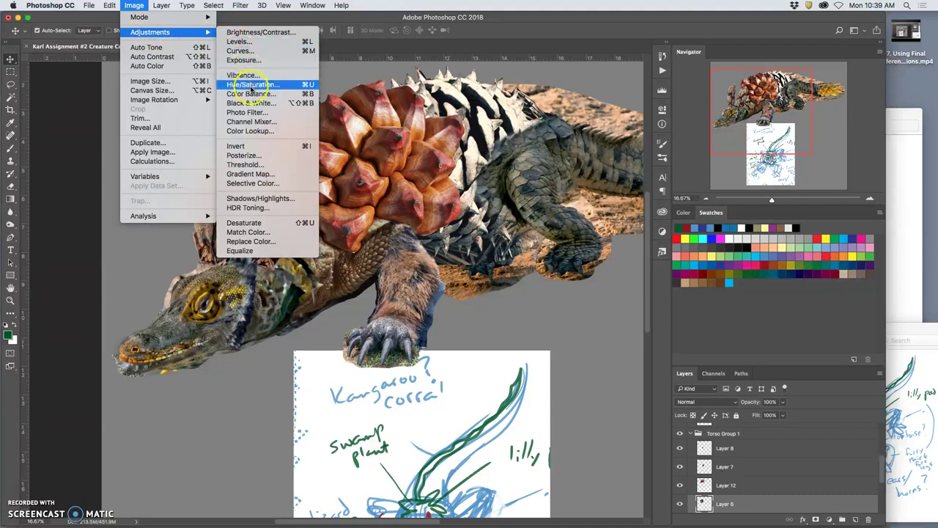
pyautogui.click(250, 94)
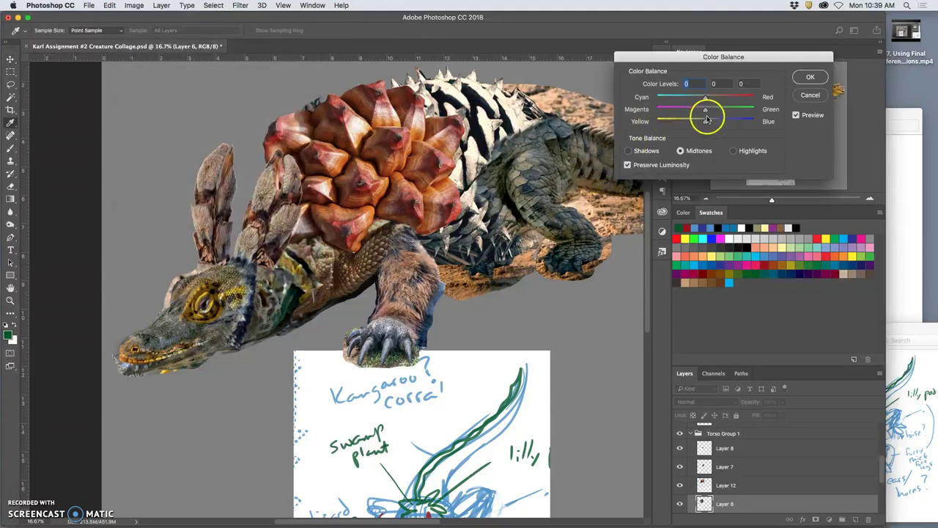
pyautogui.moveTo(706, 112); pyautogui.dragTo(707, 112)
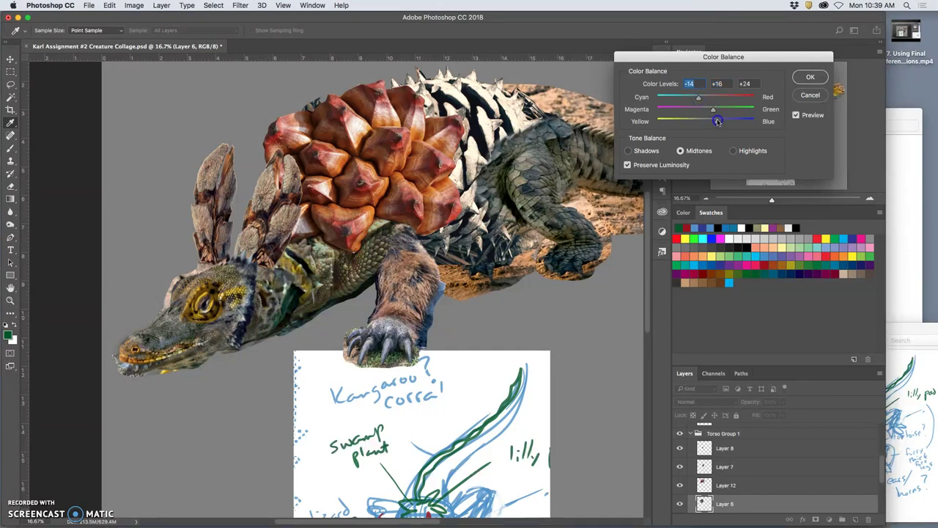
pyautogui.click(718, 117)
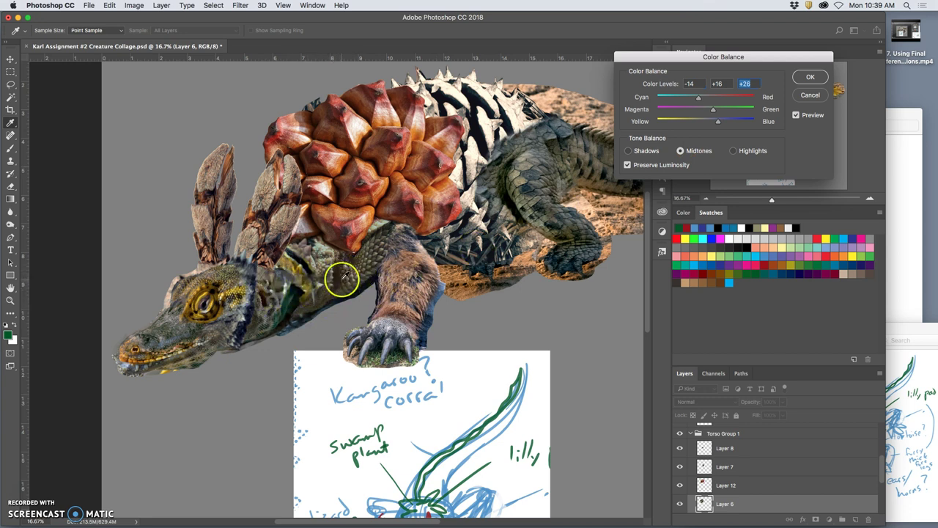
pyautogui.click(811, 76)
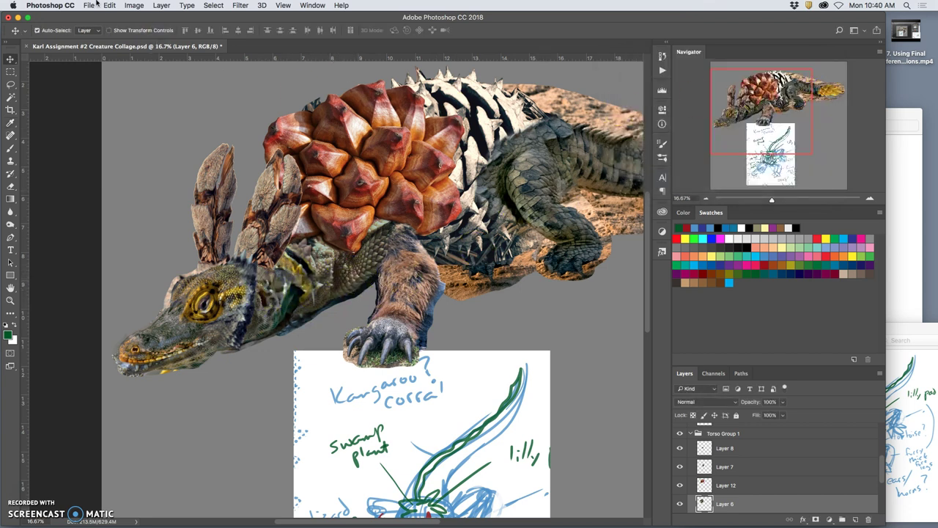
# Step: Apply a second Levels to Layer 6 with input levels 3, 1.00 and 207
pyautogui.click(134, 5)
pyautogui.moveTo(147, 29)
pyautogui.click(250, 40)
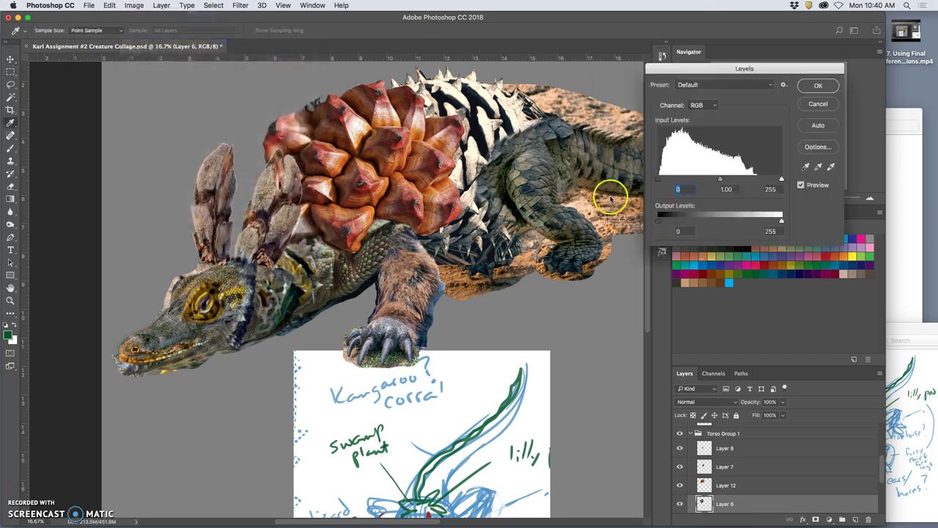
pyautogui.moveTo(782, 180); pyautogui.dragTo(758, 178)
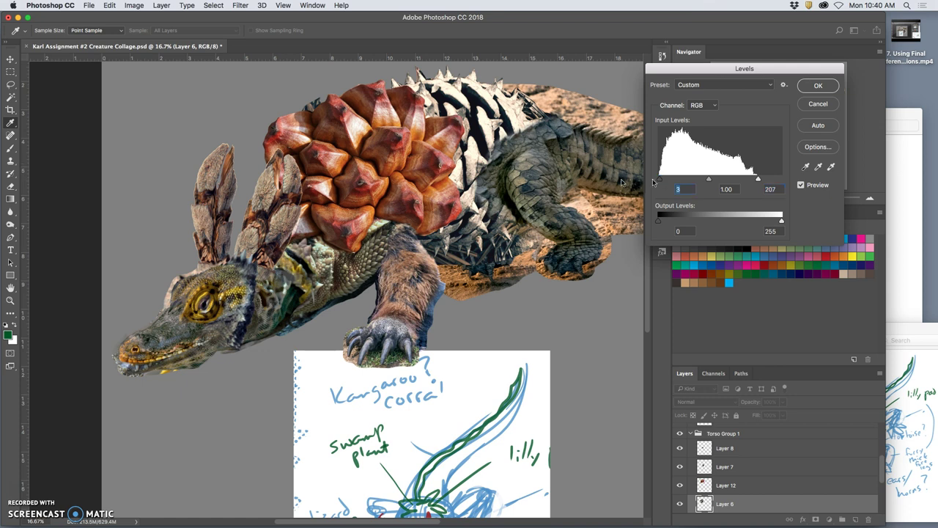
pyautogui.click(815, 89)
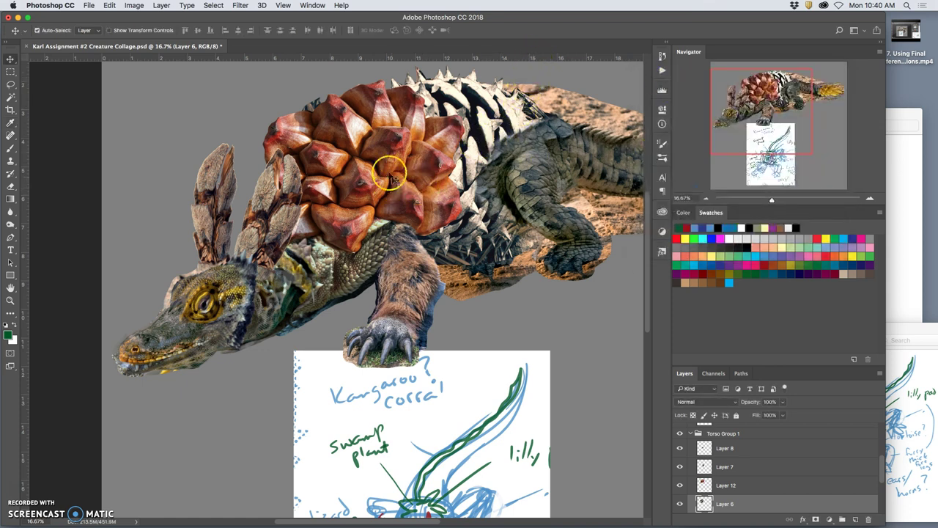
# Step: Select Layer 12 and apply Levels, deepening shadows and lowering the output white level
pyautogui.click(356, 143)
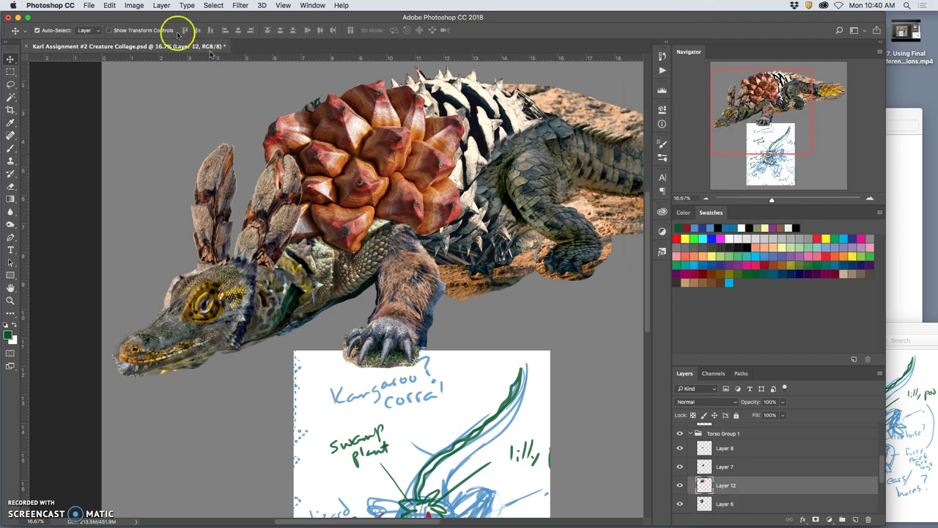
pyautogui.click(134, 5)
pyautogui.moveTo(176, 32)
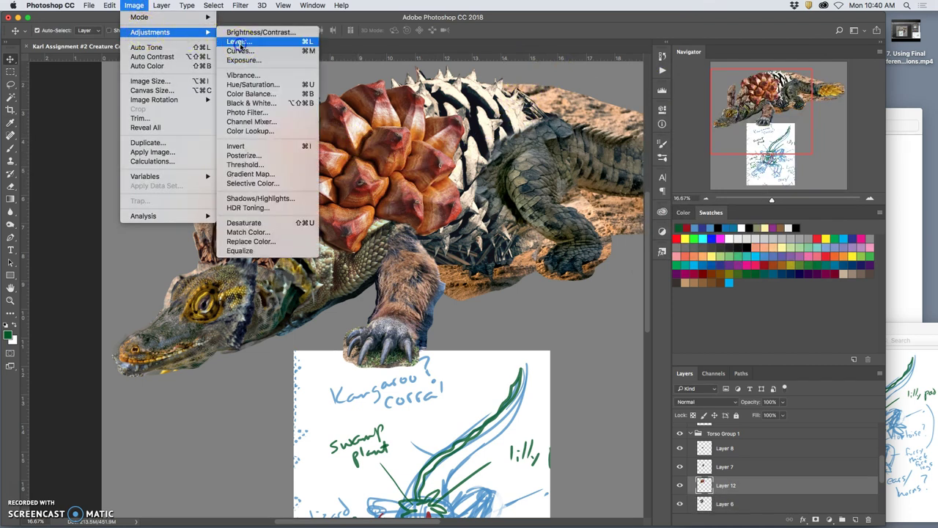
pyautogui.click(239, 43)
pyautogui.moveTo(722, 181); pyautogui.dragTo(717, 180)
pyautogui.moveTo(781, 179)
pyautogui.mouseDown()
pyautogui.moveTo(771, 180)
pyautogui.moveTo(782, 179)
pyautogui.mouseUp()
pyautogui.moveTo(782, 220); pyautogui.dragTo(764, 221)
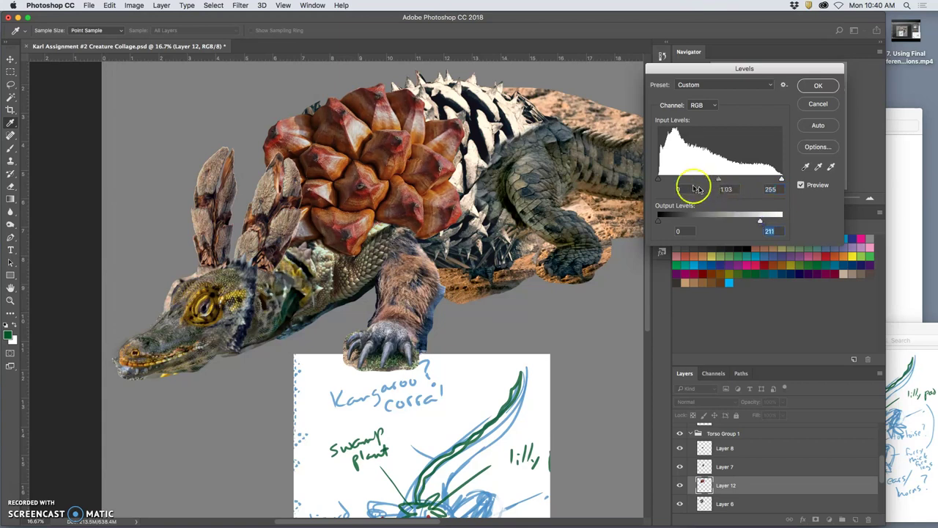
pyautogui.moveTo(659, 180); pyautogui.dragTo(665, 182)
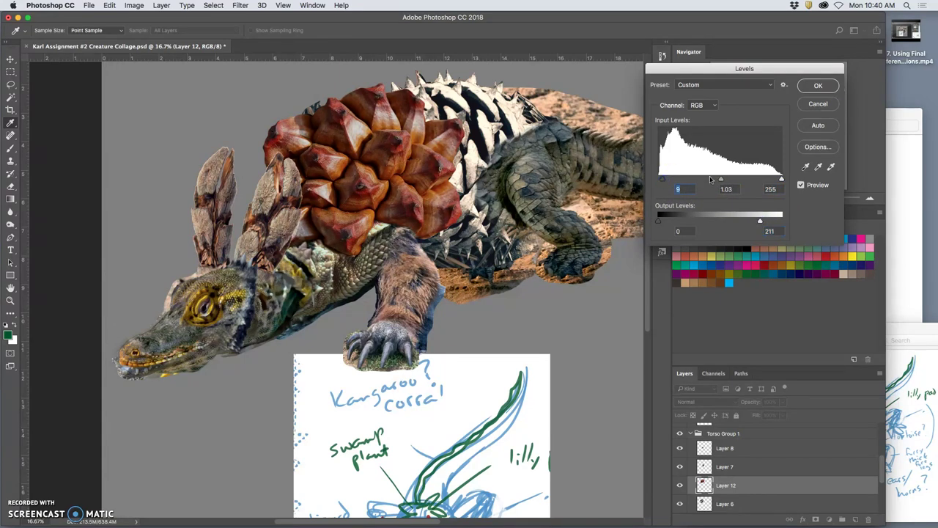
pyautogui.click(781, 179)
pyautogui.moveTo(773, 180); pyautogui.dragTo(769, 180)
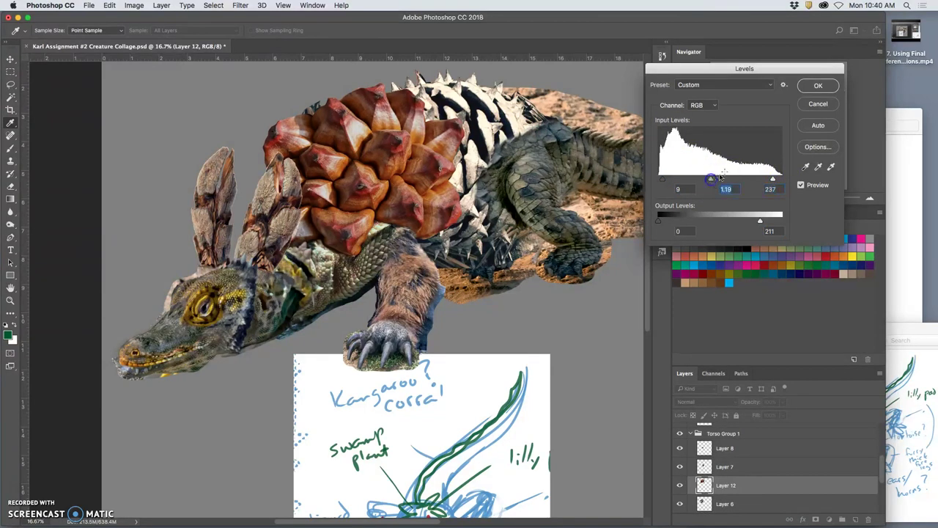
pyautogui.click(818, 85)
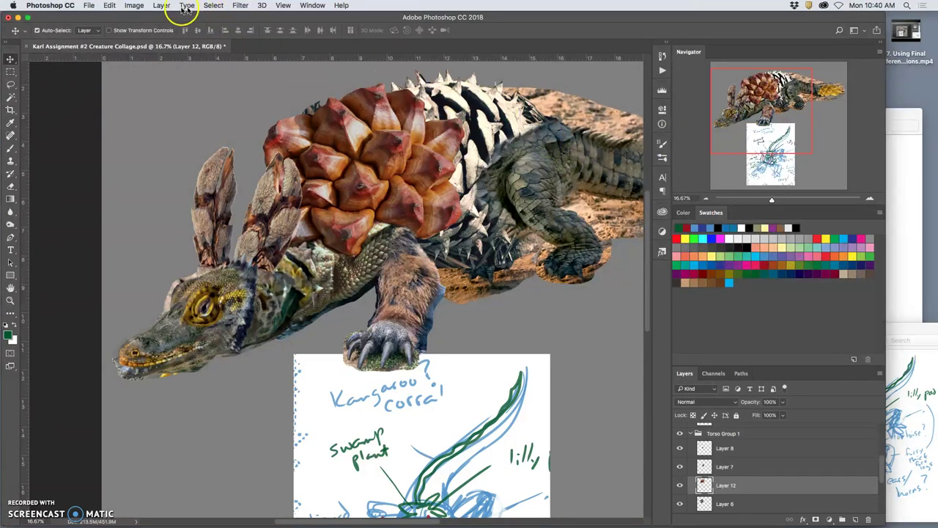
# Step: Apply Color Balance midtones -25/+4/+17 to the Layer 12 shell
pyautogui.click(134, 5)
pyautogui.moveTo(150, 32)
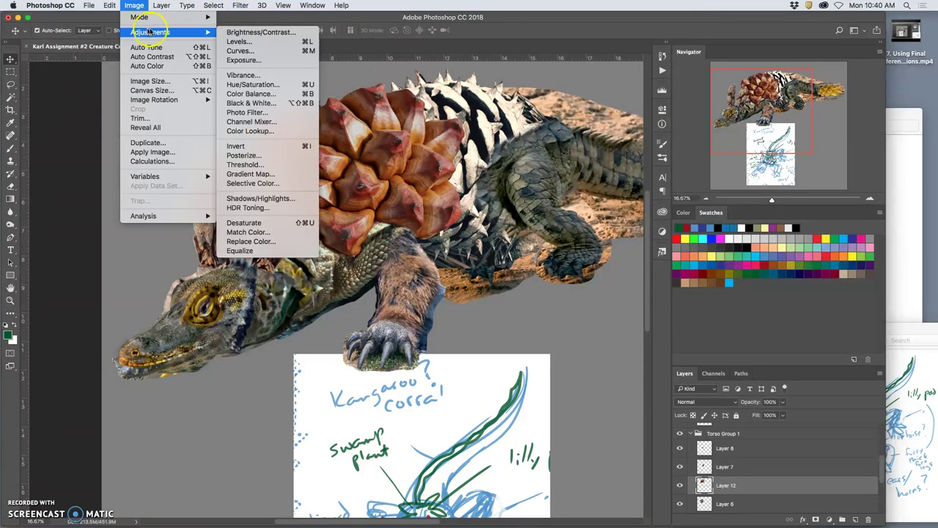
pyautogui.click(250, 94)
pyautogui.moveTo(705, 97); pyautogui.dragTo(698, 101)
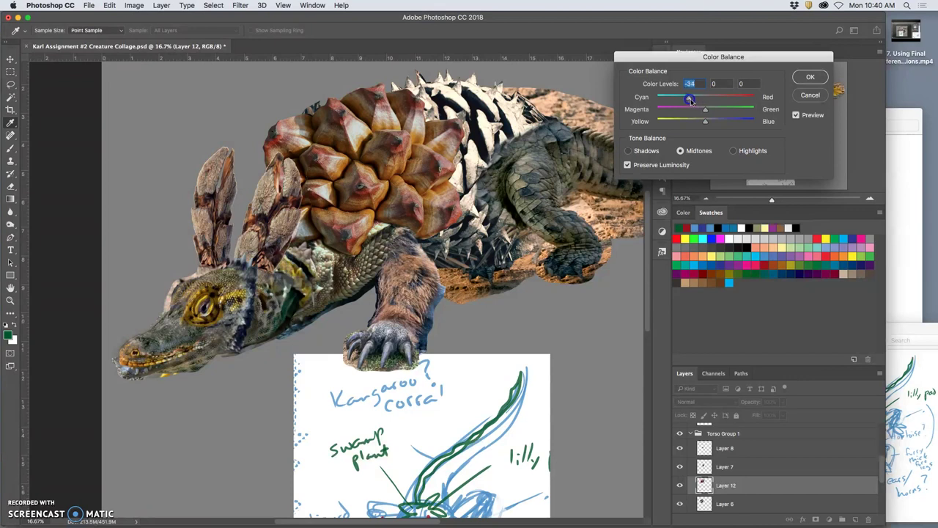
pyautogui.moveTo(705, 121); pyautogui.dragTo(710, 124)
pyautogui.moveTo(704, 114); pyautogui.dragTo(707, 112)
pyautogui.click(689, 99)
pyautogui.moveTo(711, 112); pyautogui.dragTo(710, 112)
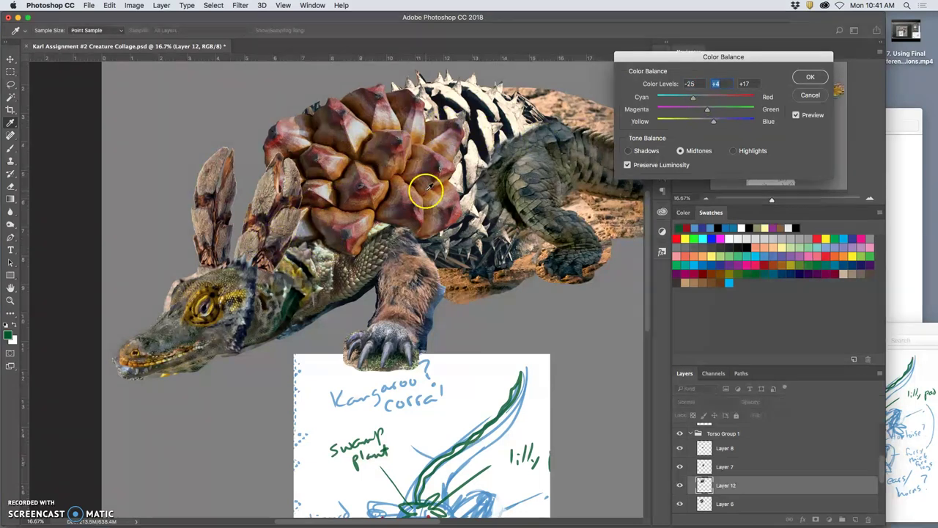
pyautogui.hscroll(2, 429, 186)
pyautogui.scroll(2, 429, 187)
pyautogui.hscroll(5, 411, 194)
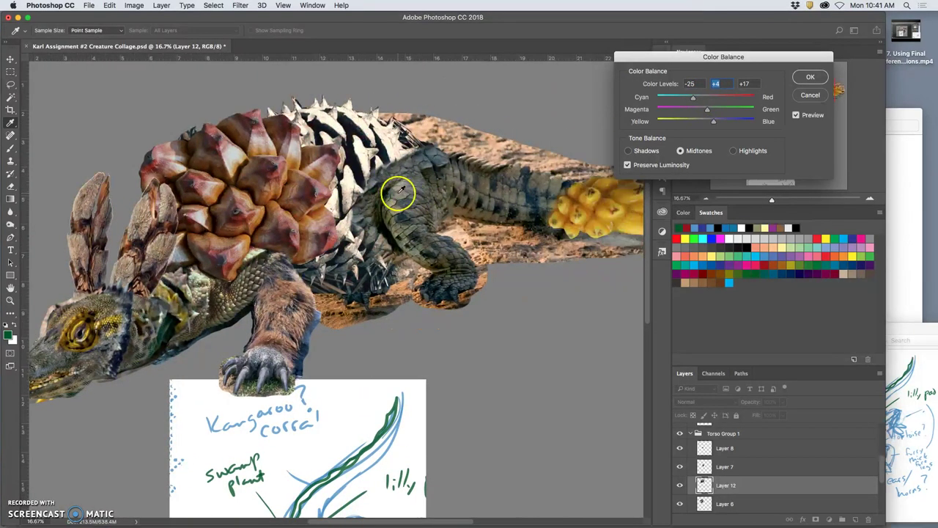
pyautogui.hscroll(-4, 398, 190)
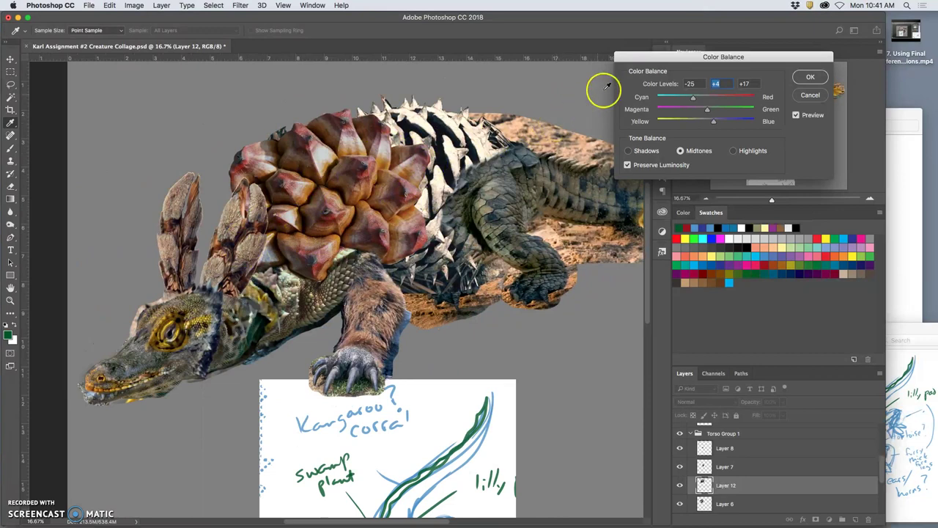
pyautogui.click(809, 78)
# Step: Select the spiky back layer (Layer 10) and start a Hue/Saturation adjustment
pyautogui.press('v')
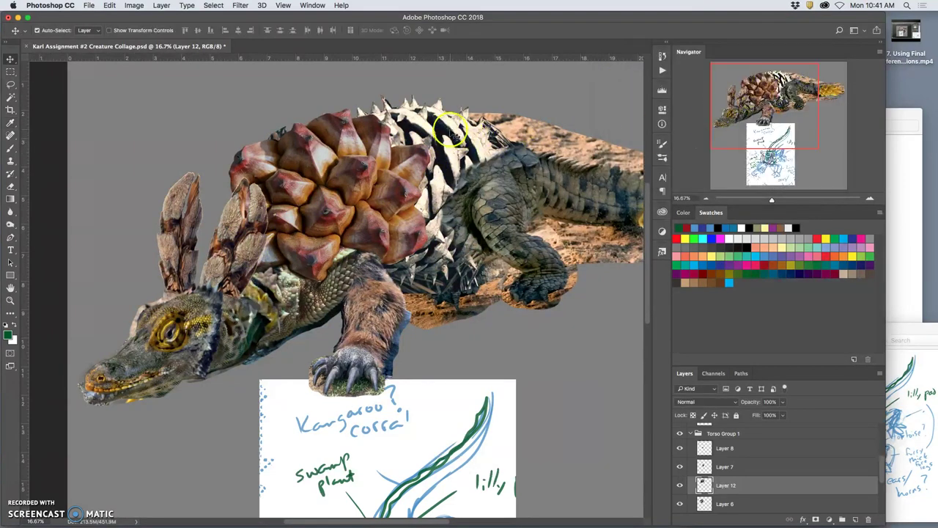
pyautogui.click(393, 102)
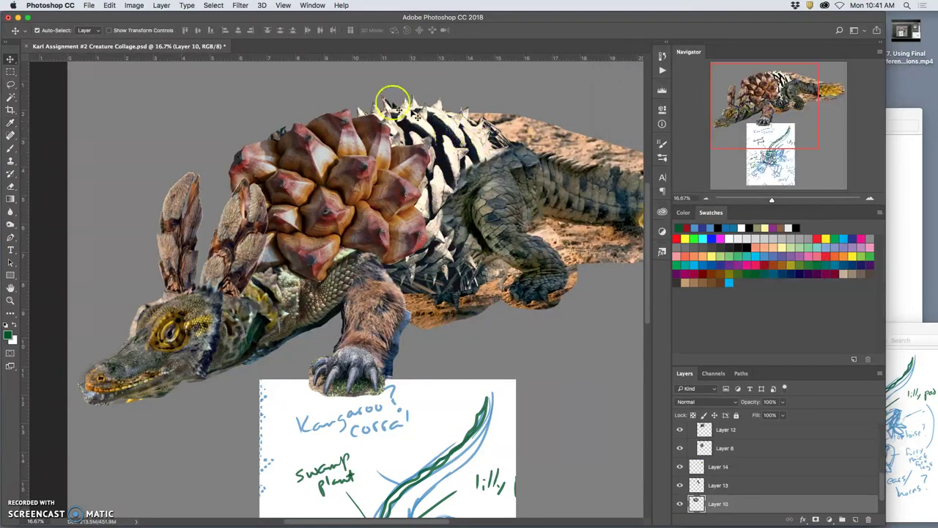
pyautogui.click(134, 5)
pyautogui.moveTo(150, 33)
pyautogui.click(250, 94)
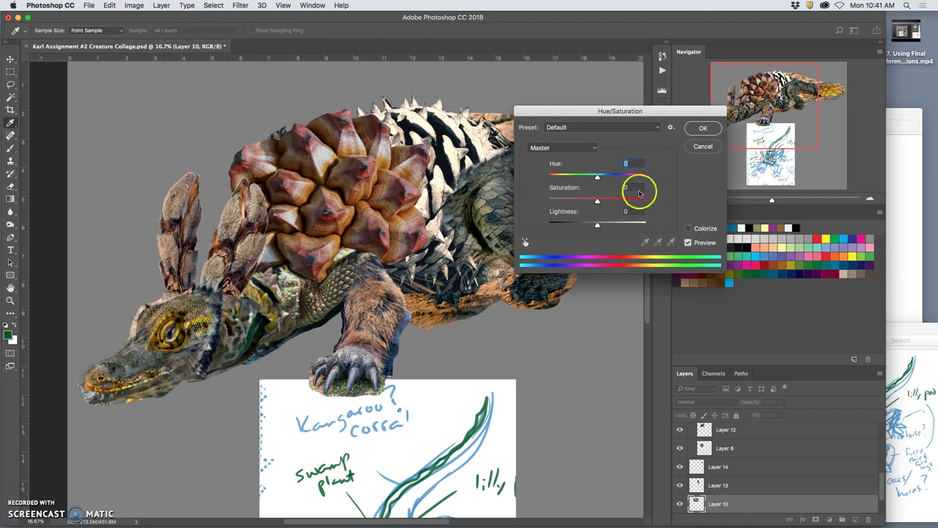
# Step: Apply Hue -11, Saturation +22 and Lightness -19 to the spikes
pyautogui.moveTo(597, 178)
pyautogui.mouseDown()
pyautogui.moveTo(559, 177)
pyautogui.moveTo(587, 178)
pyautogui.mouseUp()
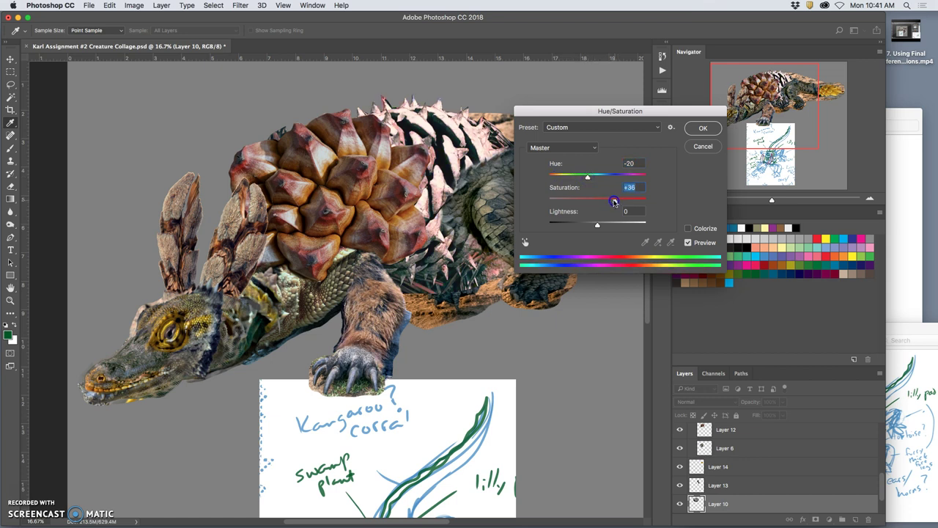
pyautogui.moveTo(587, 178)
pyautogui.mouseDown()
pyautogui.moveTo(606, 178)
pyautogui.moveTo(591, 179)
pyautogui.mouseUp()
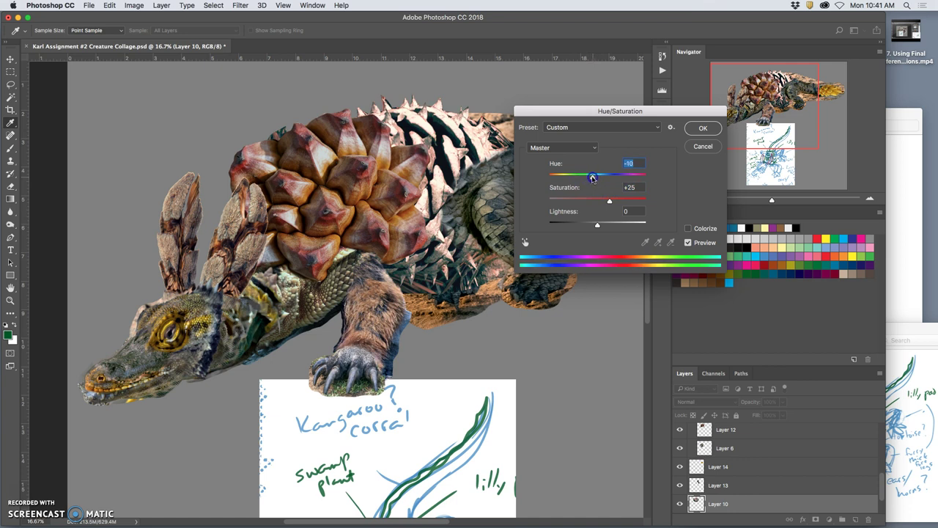
pyautogui.moveTo(592, 178); pyautogui.dragTo(591, 178)
pyautogui.moveTo(597, 224); pyautogui.dragTo(583, 223)
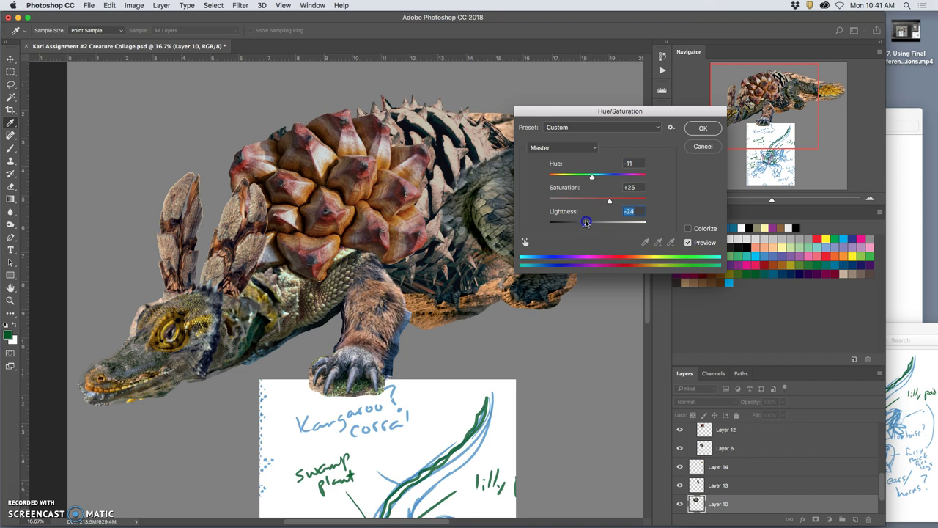
pyautogui.click(591, 179)
pyautogui.moveTo(608, 202); pyautogui.dragTo(615, 205)
pyautogui.click(593, 180)
pyautogui.moveTo(593, 180)
pyautogui.mouseDown()
pyautogui.moveTo(612, 201)
pyautogui.moveTo(593, 180)
pyautogui.mouseUp()
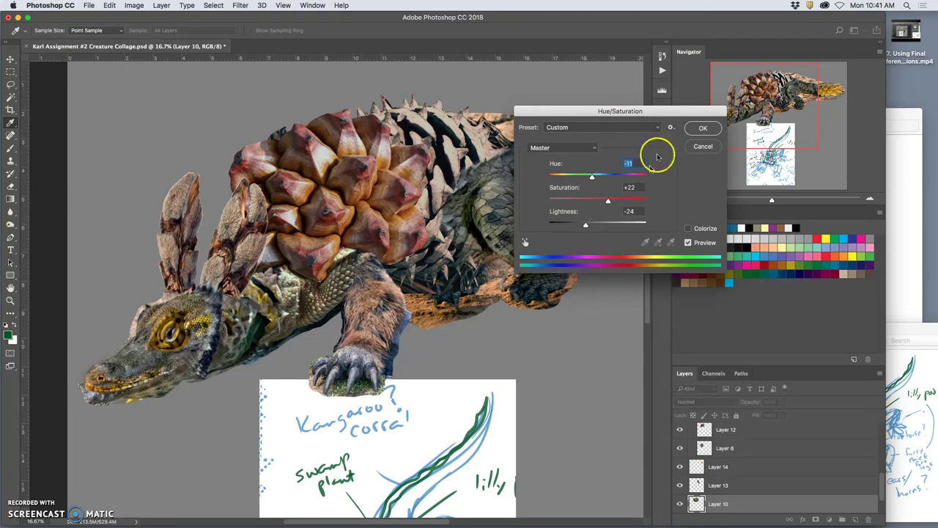
pyautogui.moveTo(587, 224); pyautogui.dragTo(587, 226)
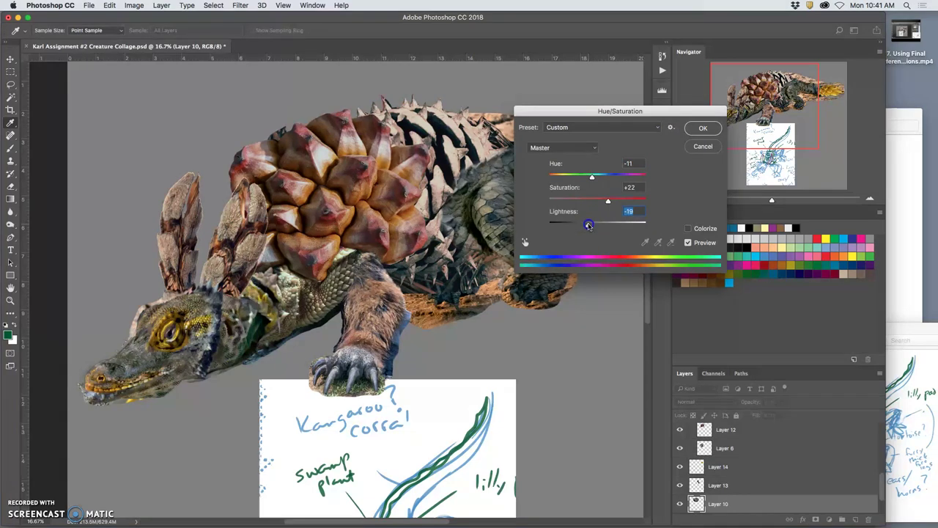
pyautogui.click(703, 129)
pyautogui.press('v')
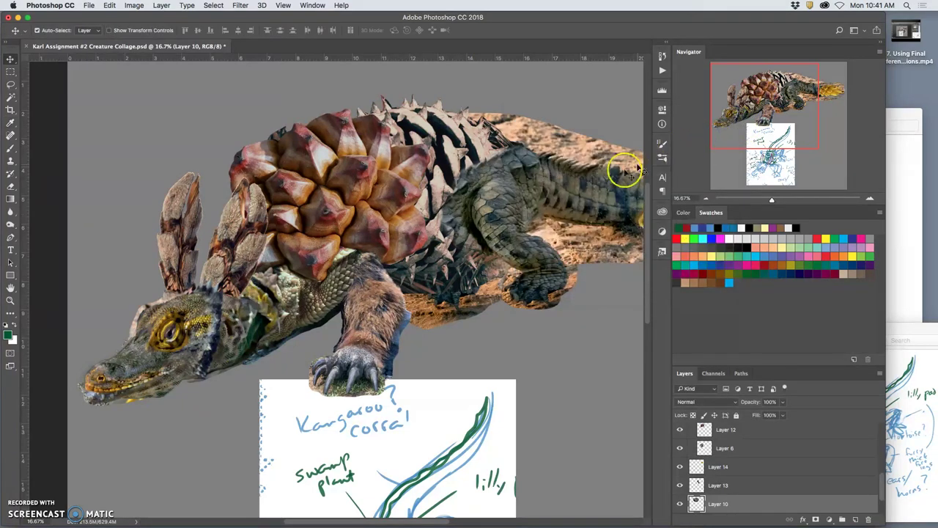
pyautogui.hscroll(2, 540, 205)
pyautogui.hscroll(1, 540, 206)
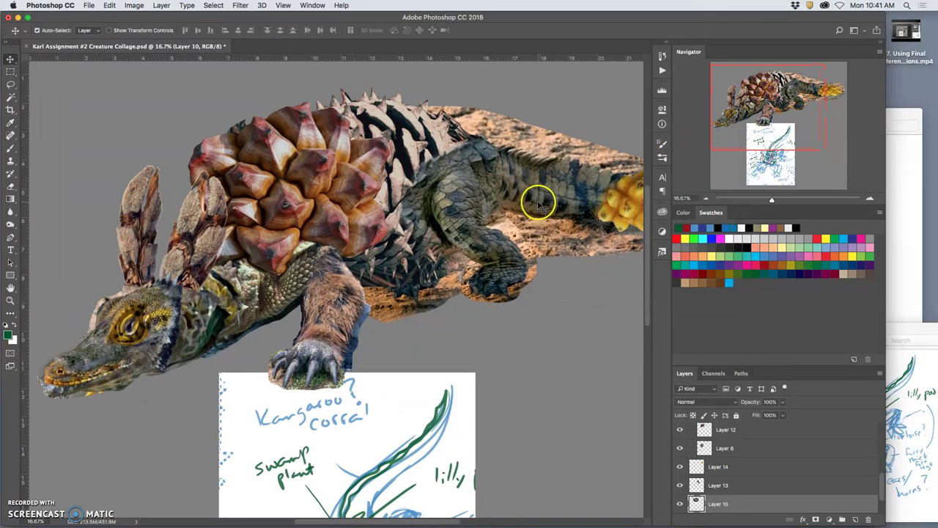
# Step: Start a Color Balance on the spikes and set highlights to +13, 0, -10
pyautogui.click(134, 5)
pyautogui.moveTo(144, 32)
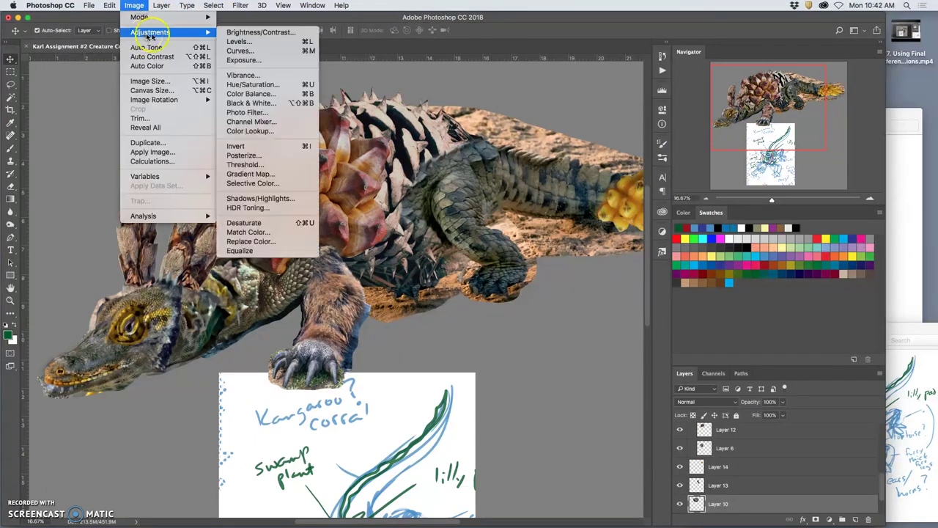
pyautogui.click(286, 99)
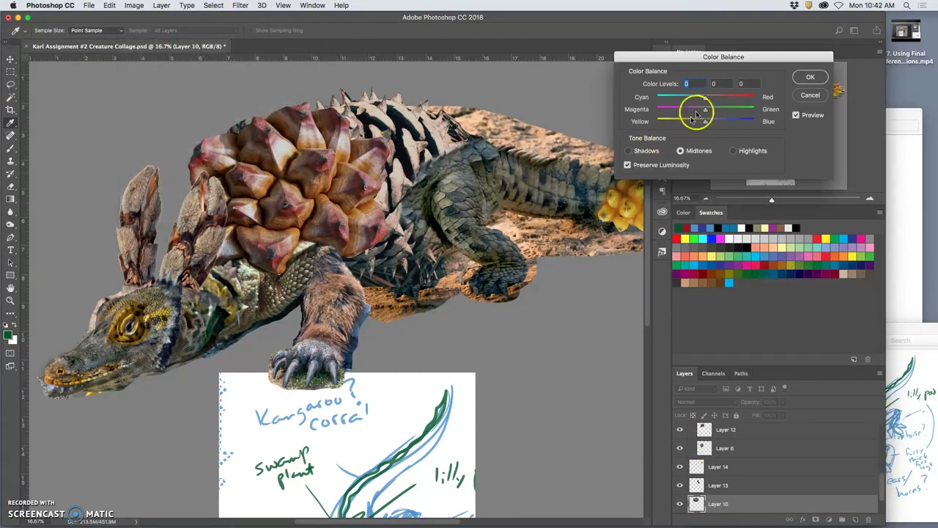
pyautogui.click(733, 151)
pyautogui.moveTo(705, 97); pyautogui.dragTo(710, 100)
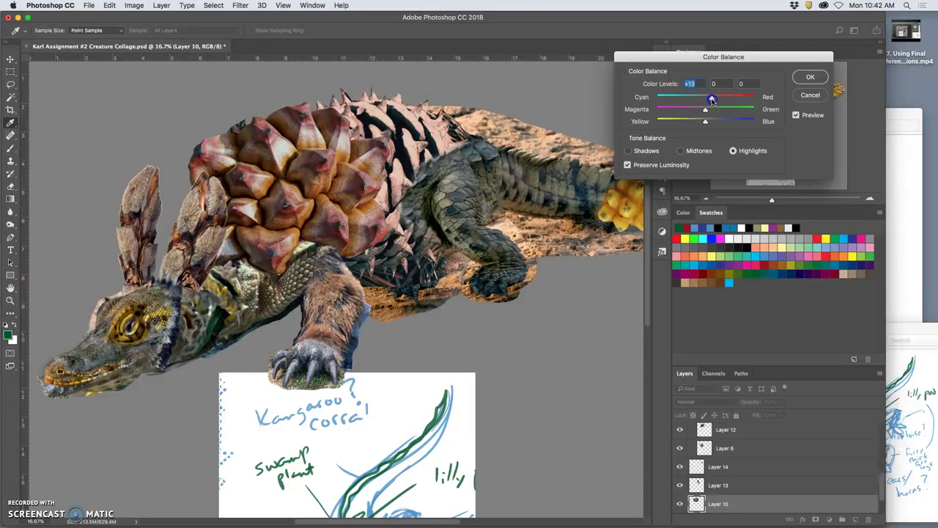
pyautogui.moveTo(706, 121); pyautogui.dragTo(702, 124)
# Step: Shift the spikes' shadows to -23, 0, +21 and apply the Color Balance
pyautogui.click(708, 105)
pyautogui.click(628, 150)
pyautogui.click(706, 100)
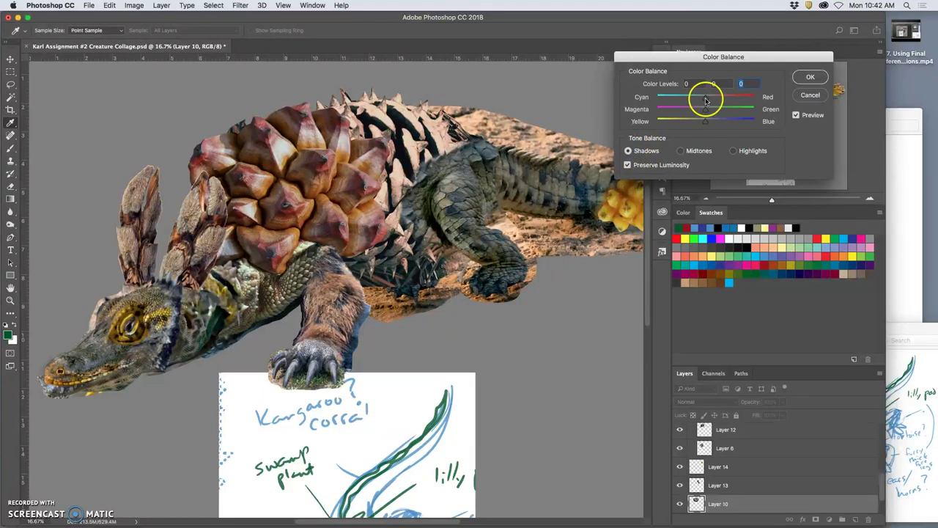
pyautogui.moveTo(706, 100); pyautogui.dragTo(716, 122)
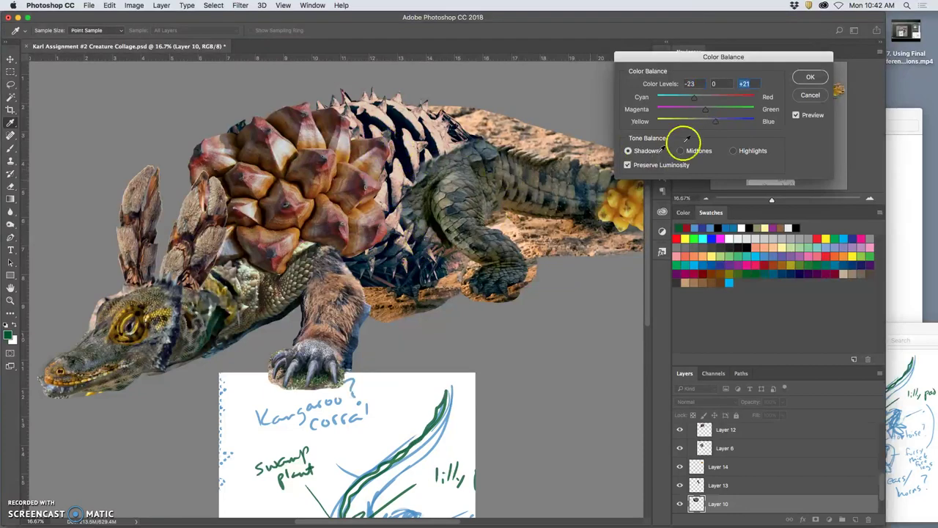
pyautogui.click(809, 77)
pyautogui.hscroll(3, 511, 192)
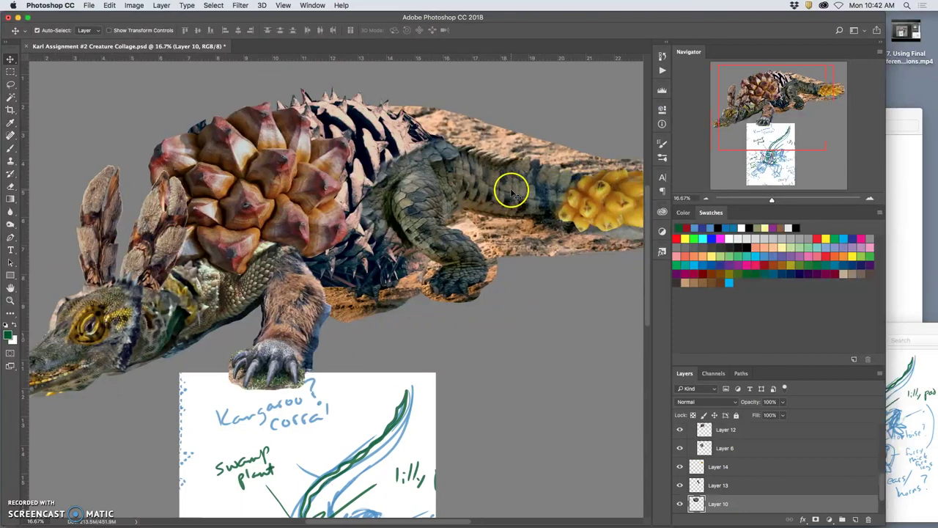
# Step: Select Layer 9 and apply Levels of 9 / 0.95 / 207 to brighten it
pyautogui.click(455, 174)
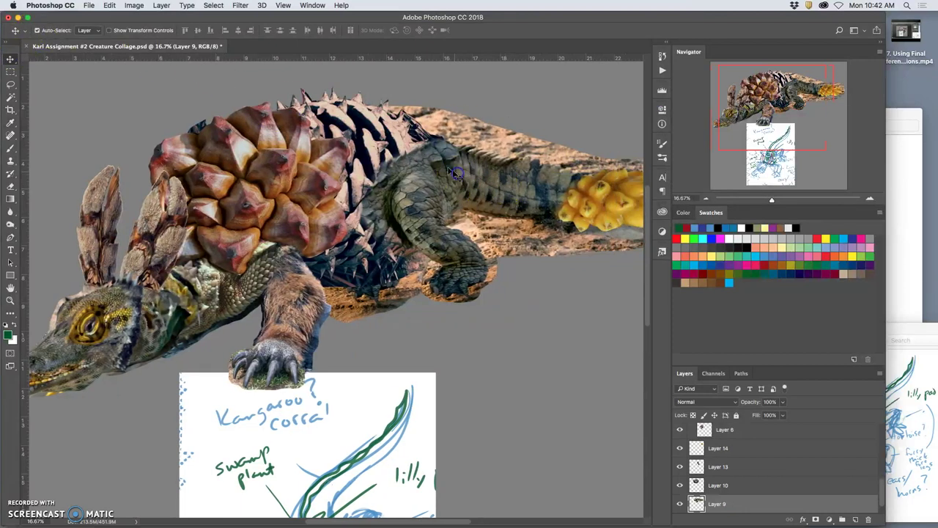
pyautogui.click(134, 5)
pyautogui.moveTo(151, 32)
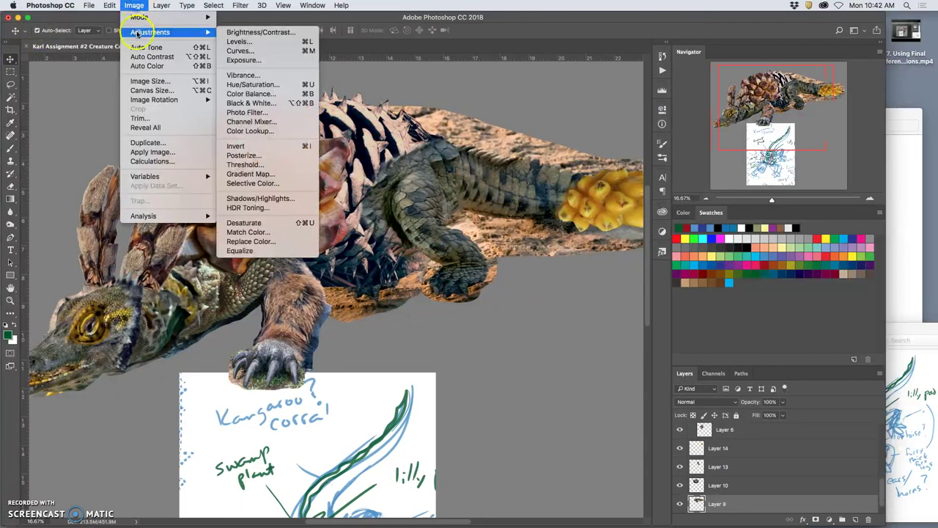
pyautogui.click(238, 41)
pyautogui.moveTo(719, 180)
pyautogui.mouseDown()
pyautogui.moveTo(728, 182)
pyautogui.moveTo(720, 182)
pyautogui.mouseUp()
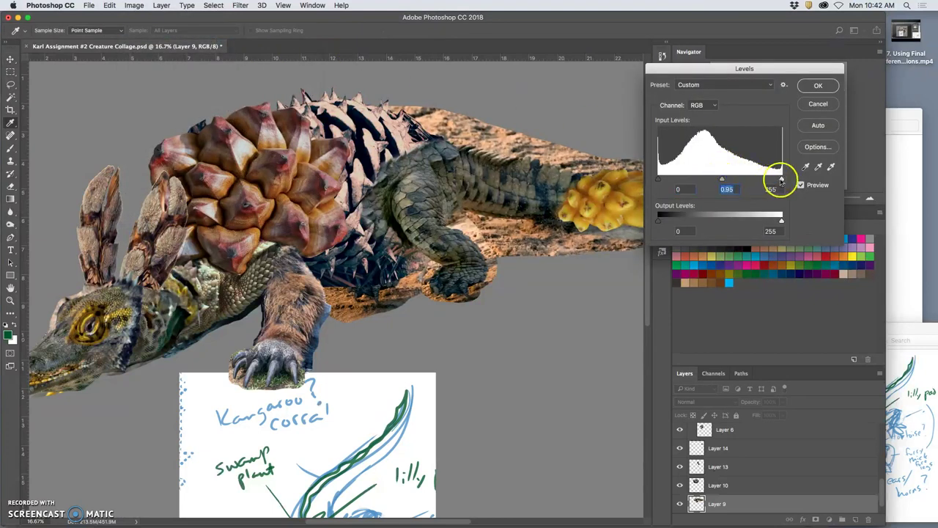
pyautogui.moveTo(781, 181); pyautogui.dragTo(762, 181)
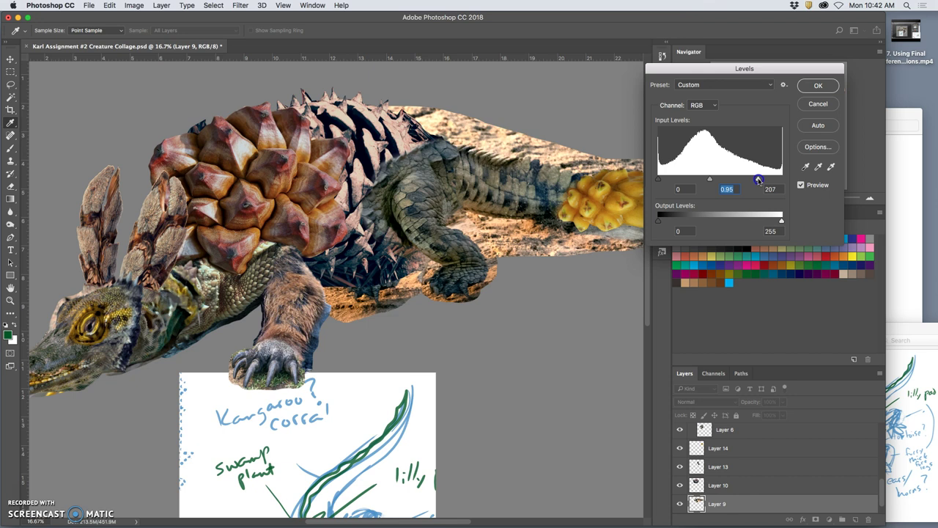
pyautogui.moveTo(658, 180); pyautogui.dragTo(662, 181)
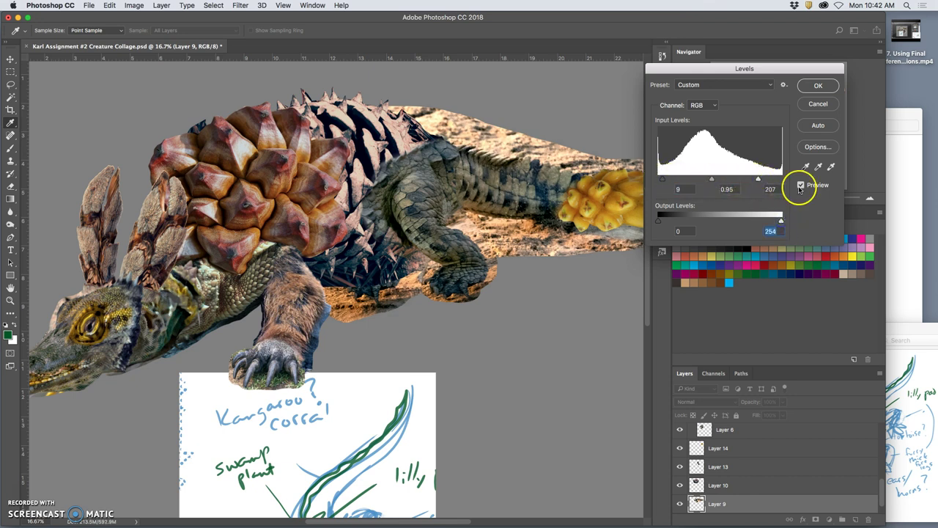
pyautogui.click(822, 84)
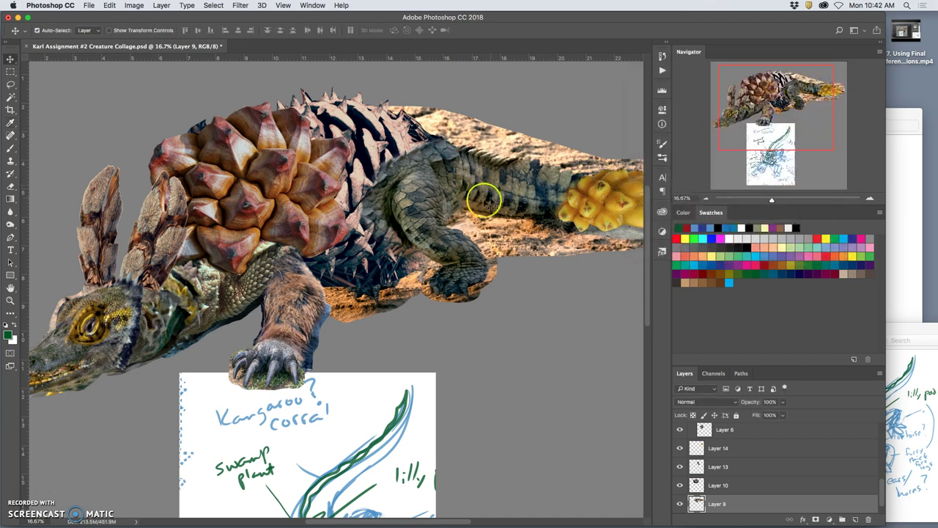
# Step: Start a Color Balance on Layer 9 and shift its midtones toward blue
pyautogui.click(133, 5)
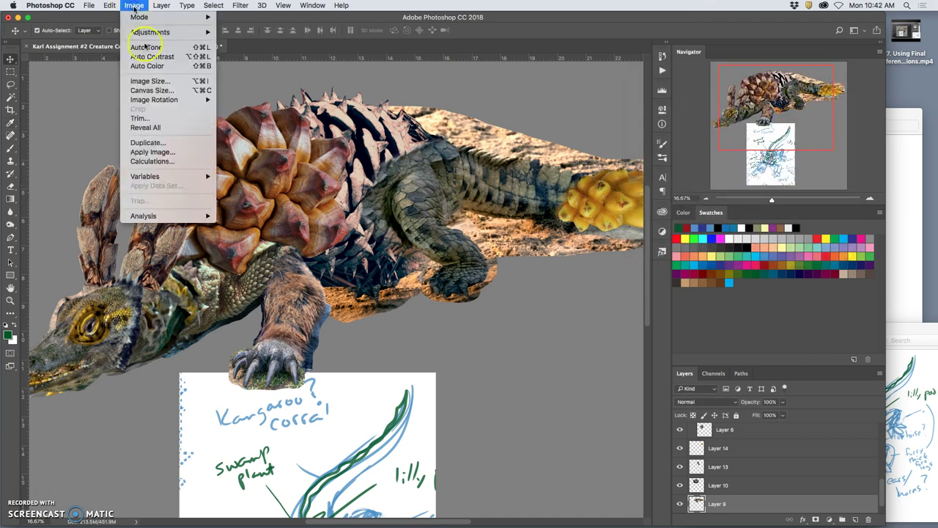
pyautogui.moveTo(147, 31)
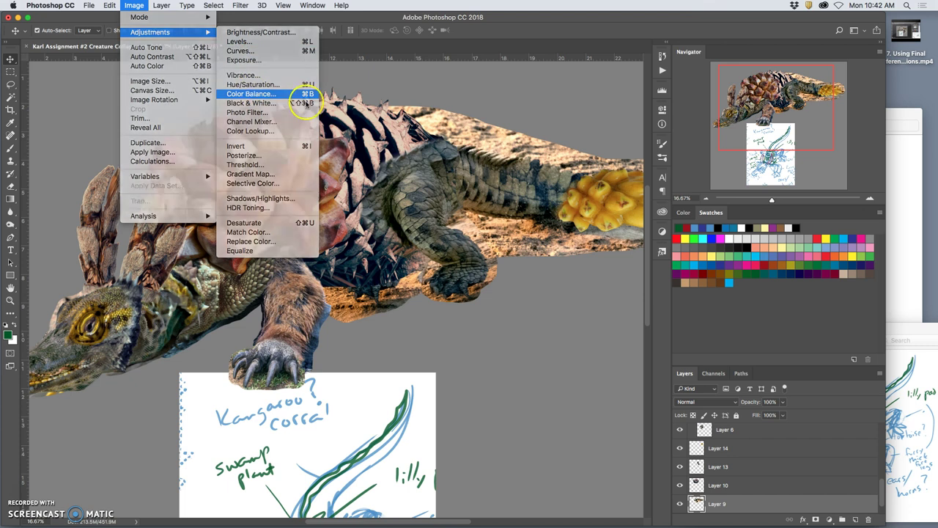
pyautogui.click(252, 94)
pyautogui.moveTo(707, 123); pyautogui.dragTo(718, 125)
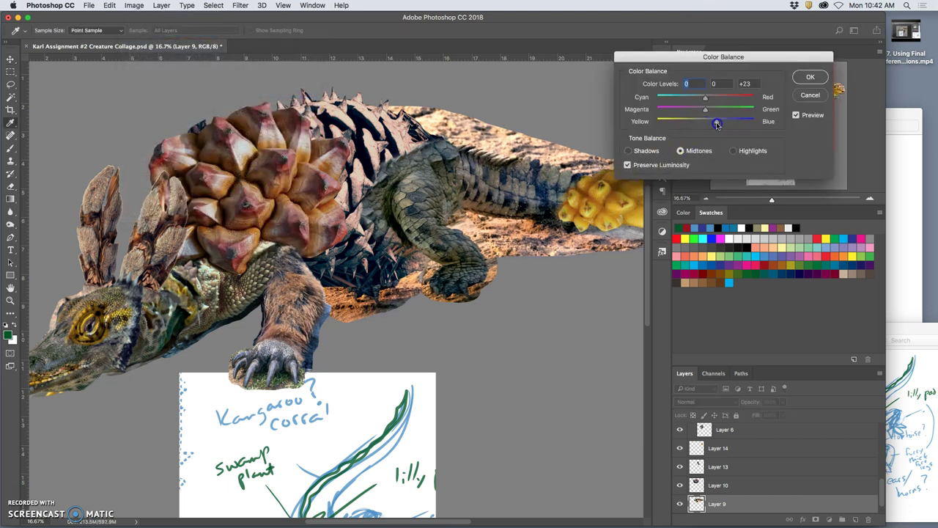